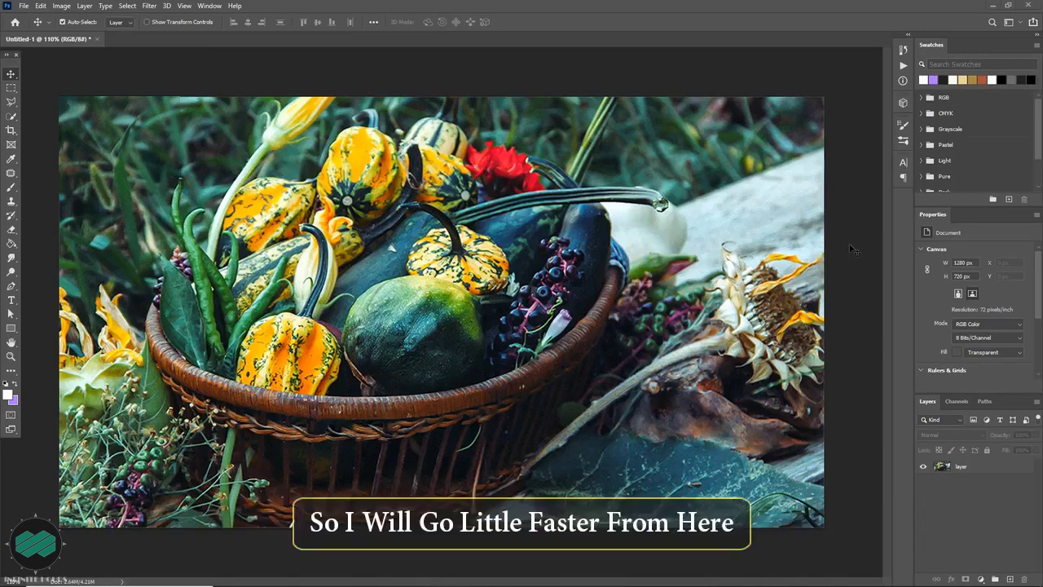
Add a new layer beneath the photo layer and fill it with white.
key("F6")
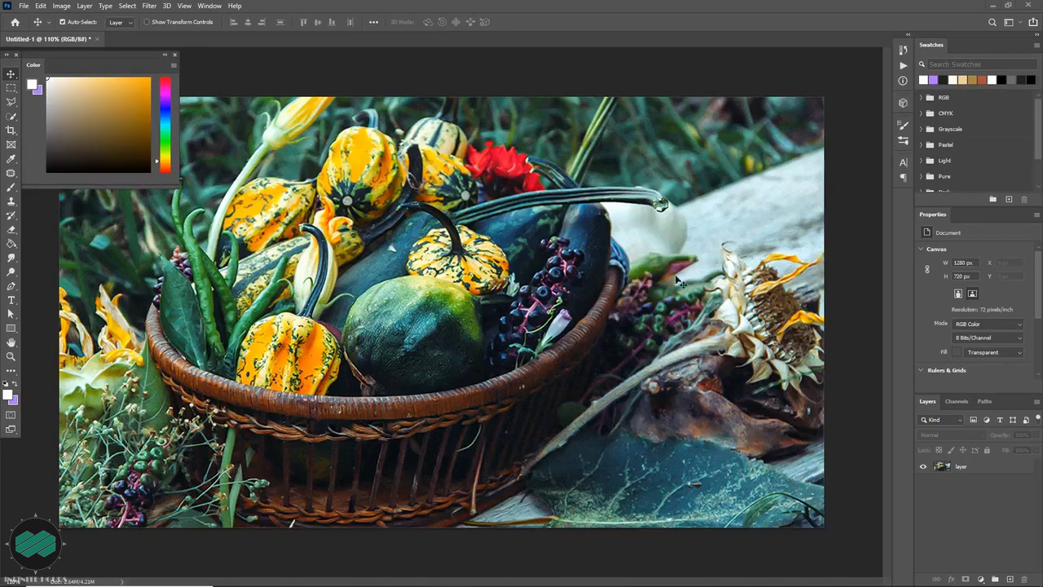
left_click(1010, 579)
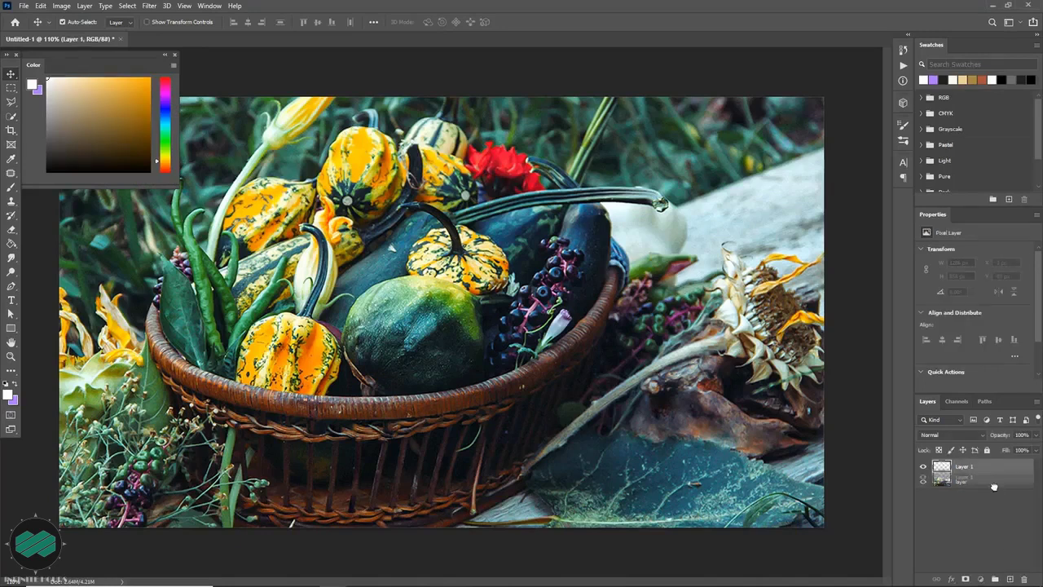
left_click_drag(993, 486, 995, 501)
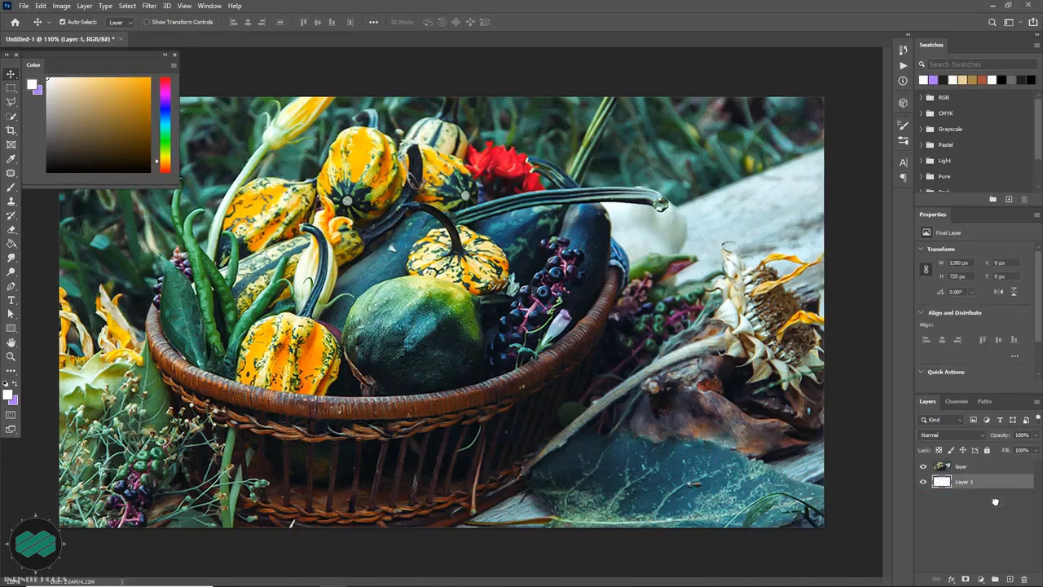
Convert the photo layer into a smart object.
left_click(978, 467)
right_click(978, 467)
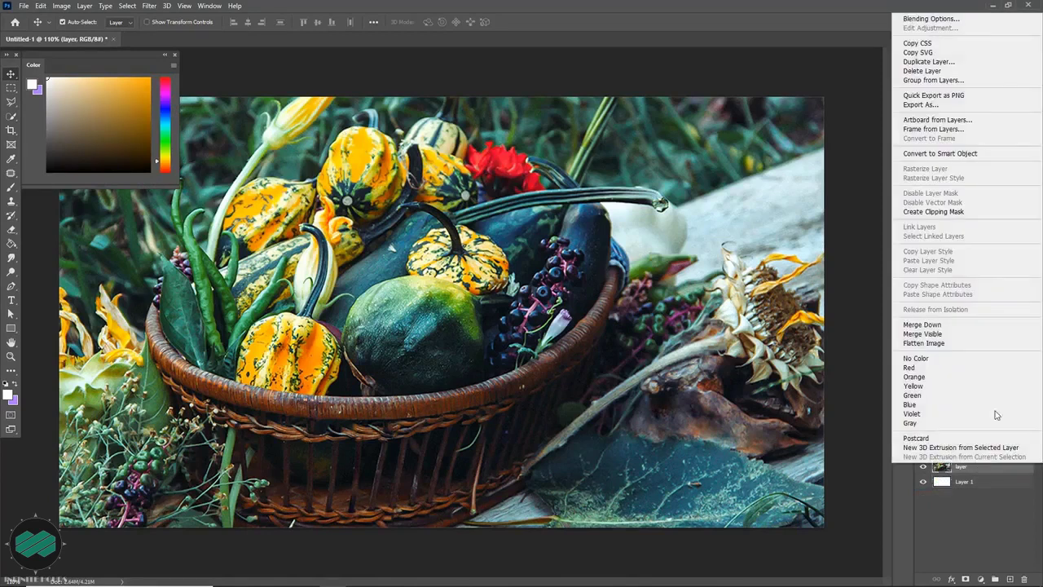
left_click(997, 155)
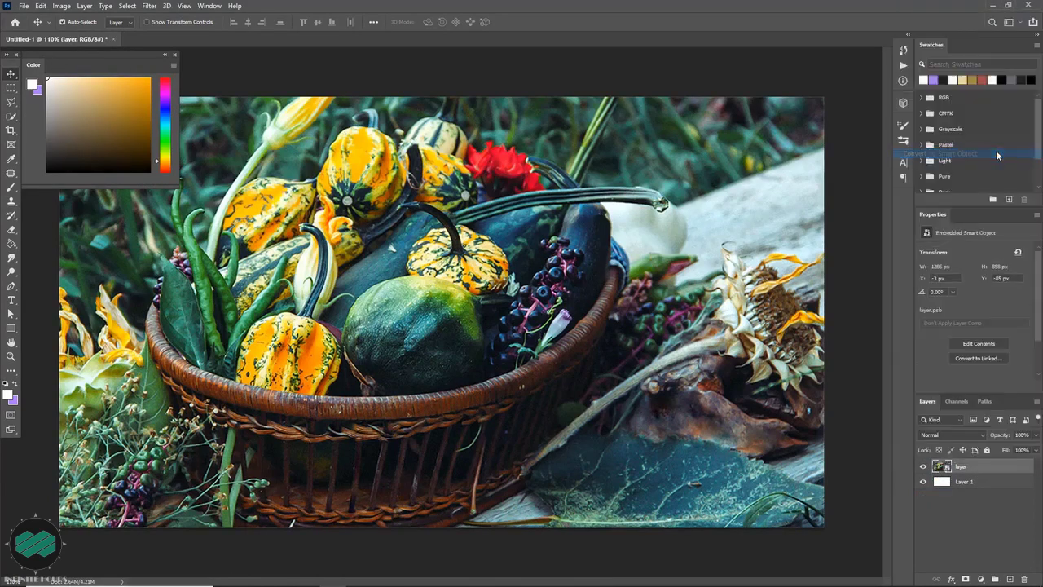
Apply the Dry Brush artistic filter to the photo with Brush Size 0, Brush Detail 8 and Texture 1.
left_click(150, 7)
left_click(198, 66)
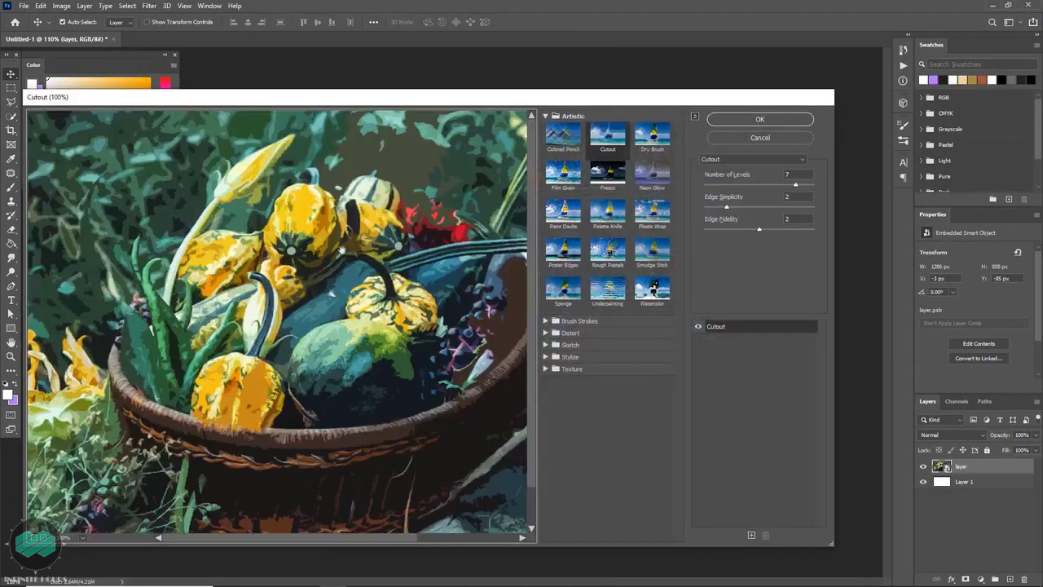
left_click(652, 134)
left_click(704, 186)
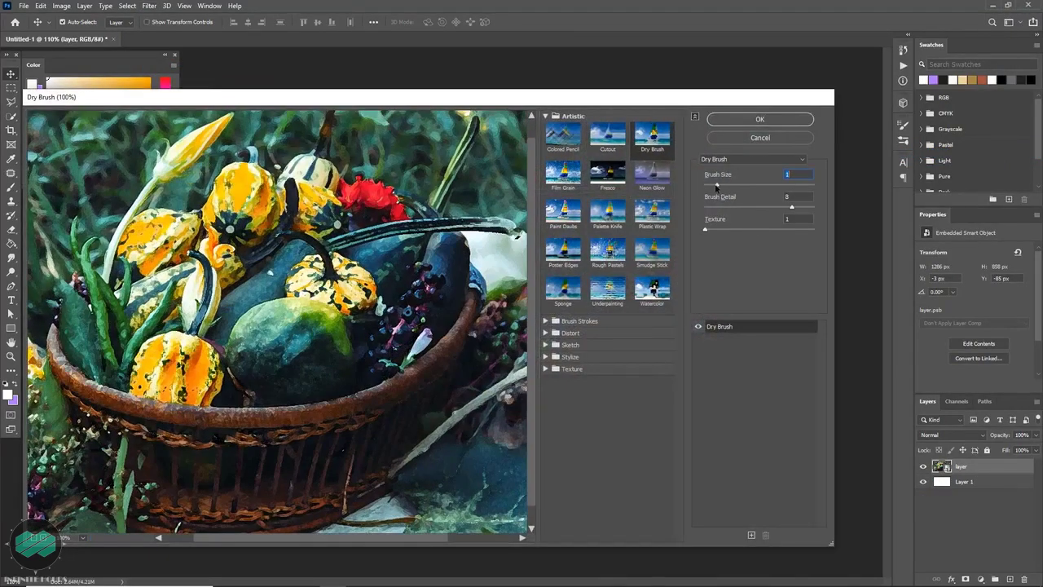
left_click(758, 121)
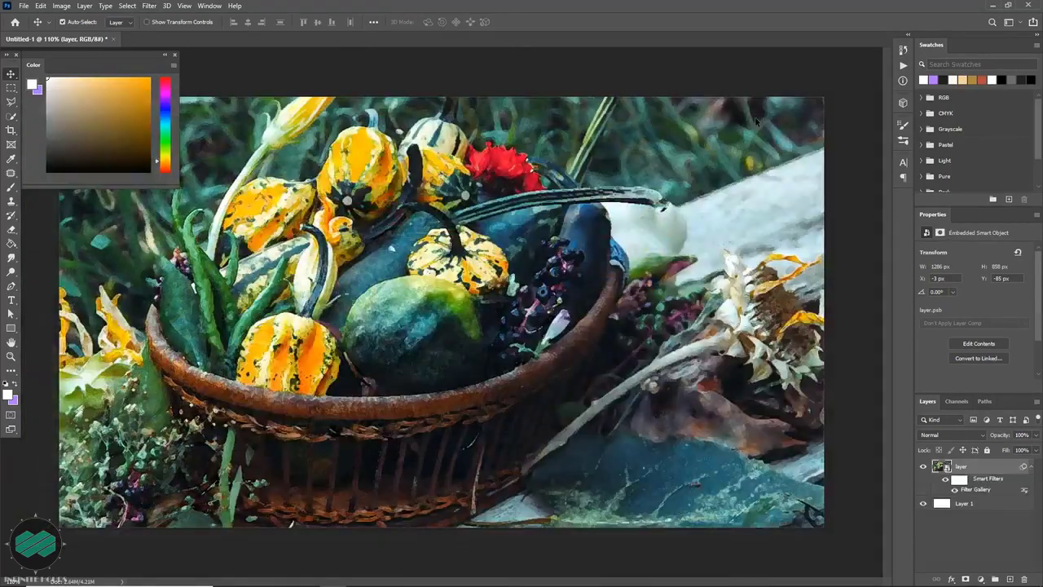
Add a second Filter Gallery effect, Cutout, with 7 levels, Edge Simplicity 2 and Edge Fidelity 2.
left_click(148, 7)
left_click(220, 67)
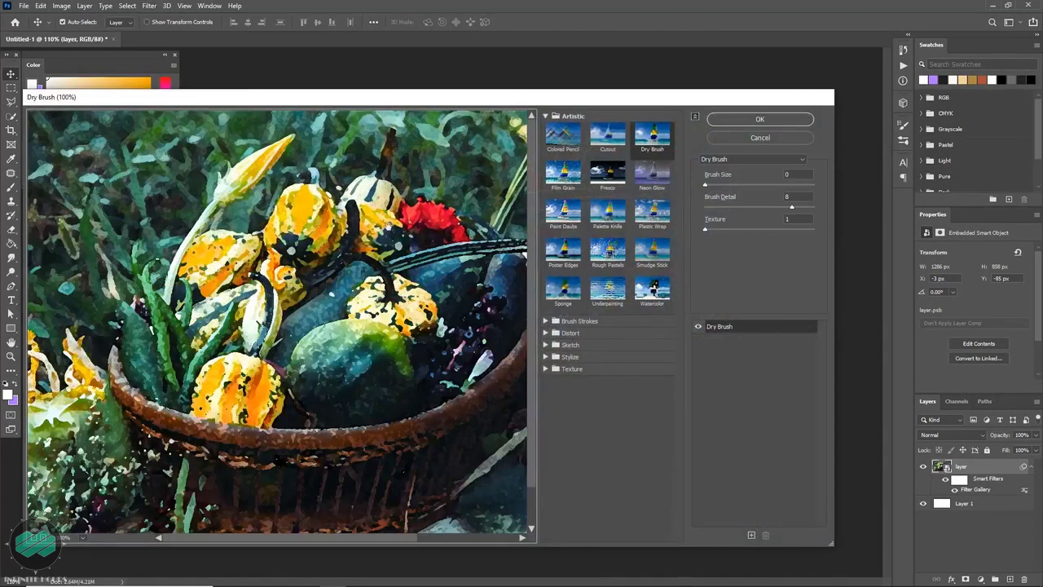
left_click(608, 136)
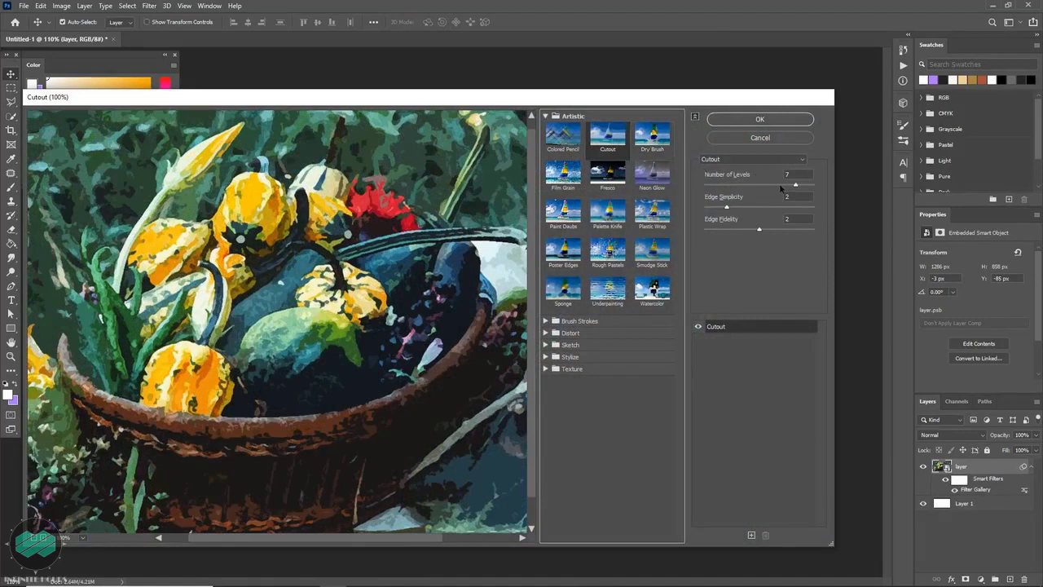
left_click(726, 209)
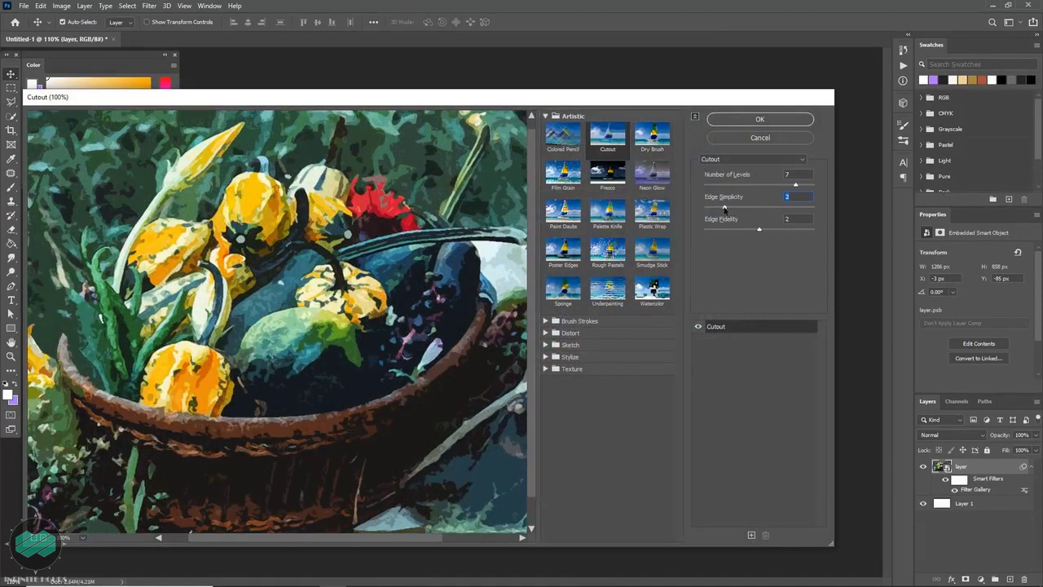
left_click(759, 119)
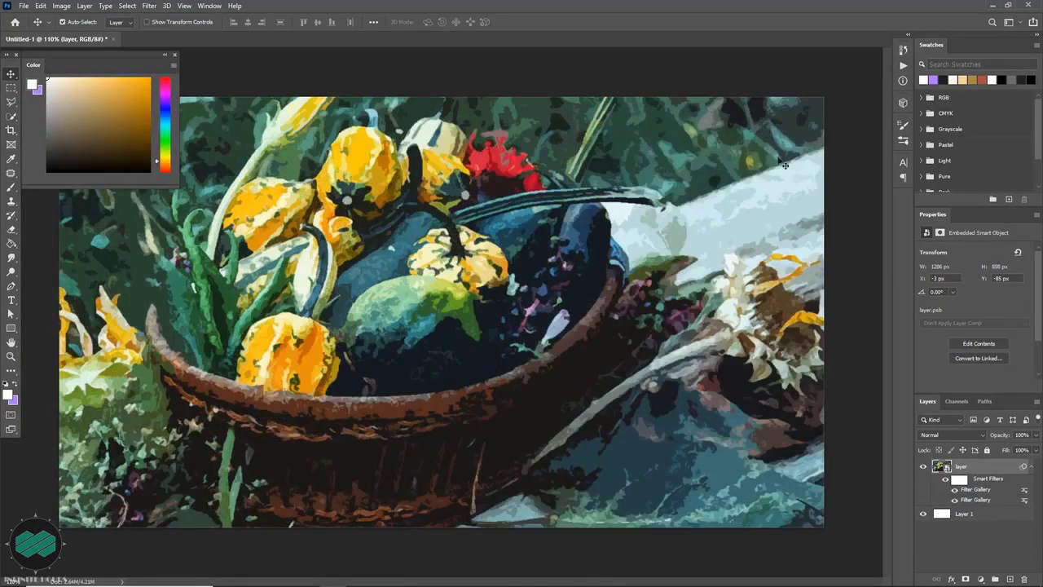
Set the blending mode of the Cutout smart filter to Pin Light.
double_click(1025, 492)
left_click(807, 108)
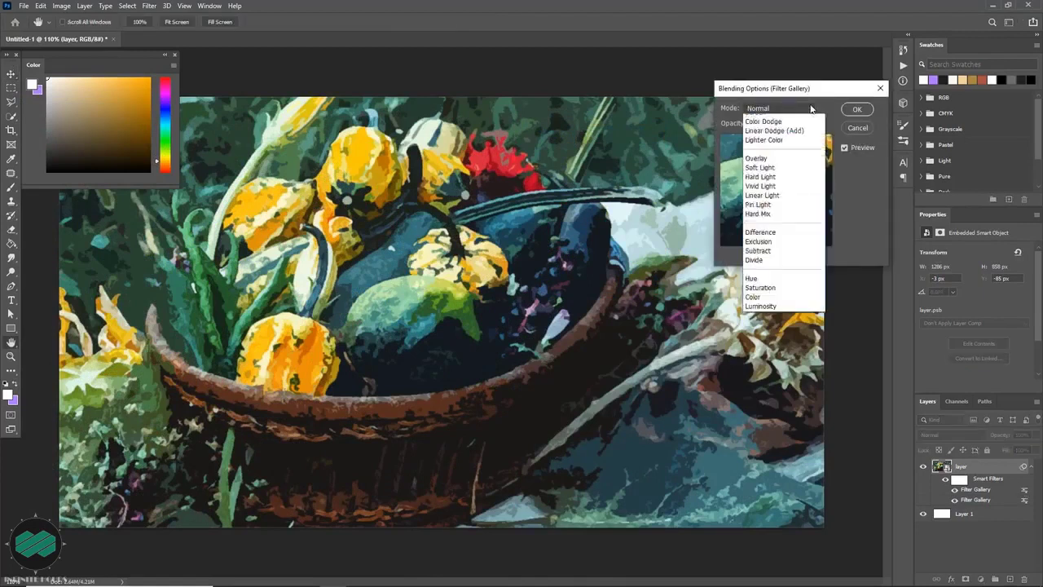
left_click(803, 304)
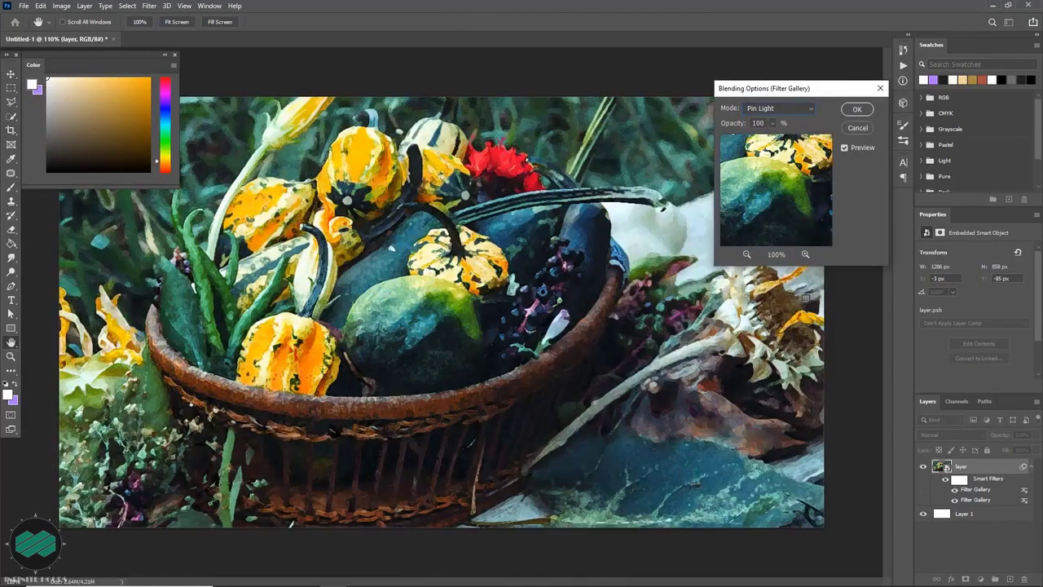
left_click(857, 110)
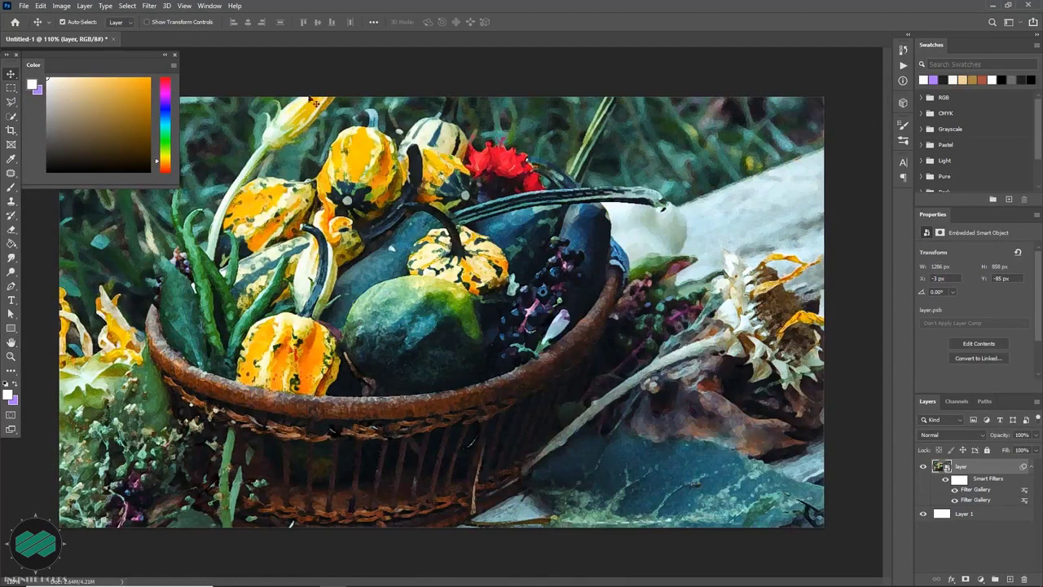
Apply the Find Edges stylize filter to the photo smart object.
left_click(149, 6)
mouse_move(236, 216)
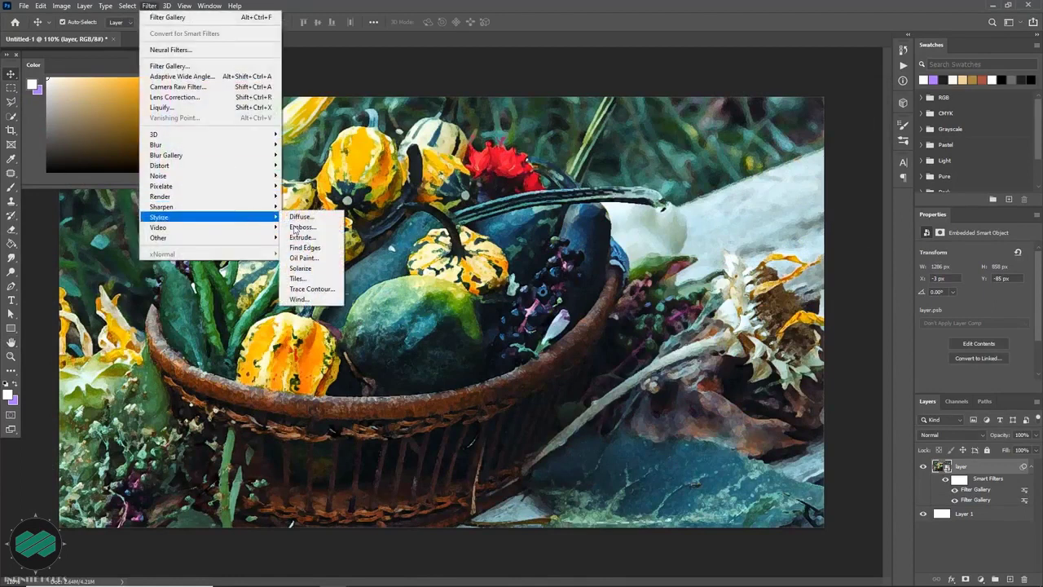
left_click(333, 251)
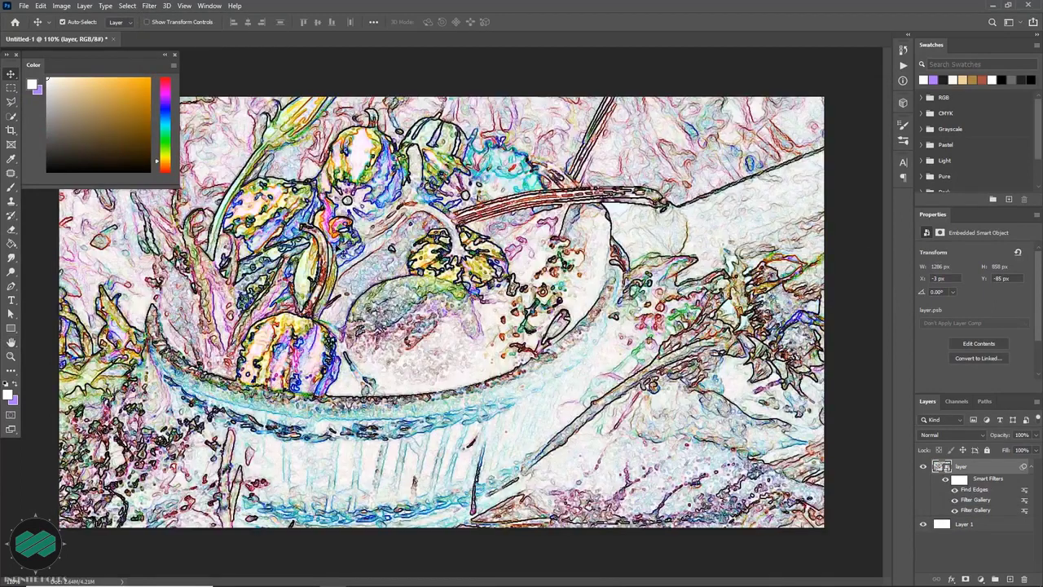
Blend the Find Edges smart filter in Multiply mode at 20% opacity.
double_click(1026, 490)
left_click(811, 115)
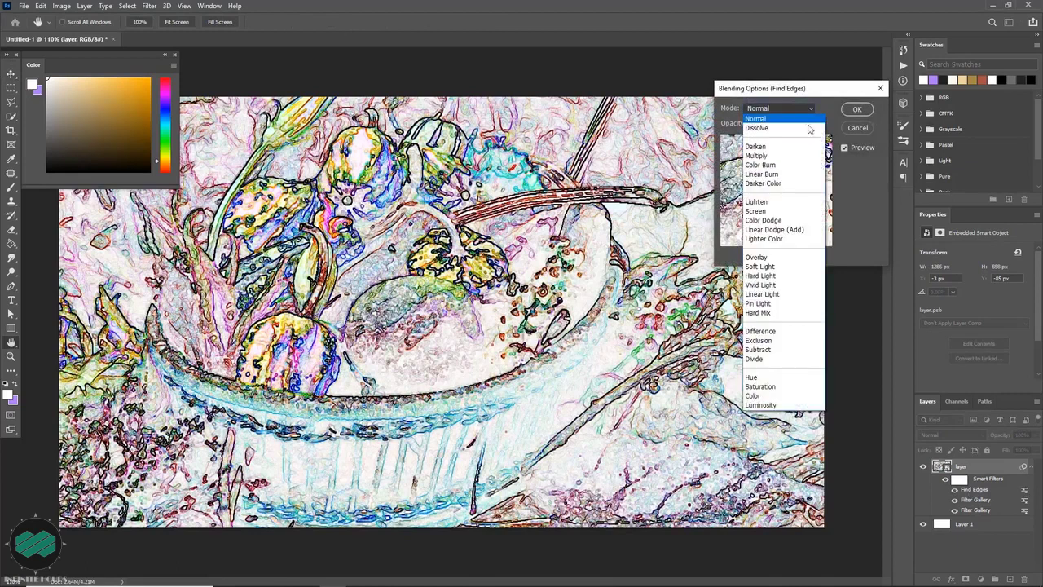
left_click(798, 157)
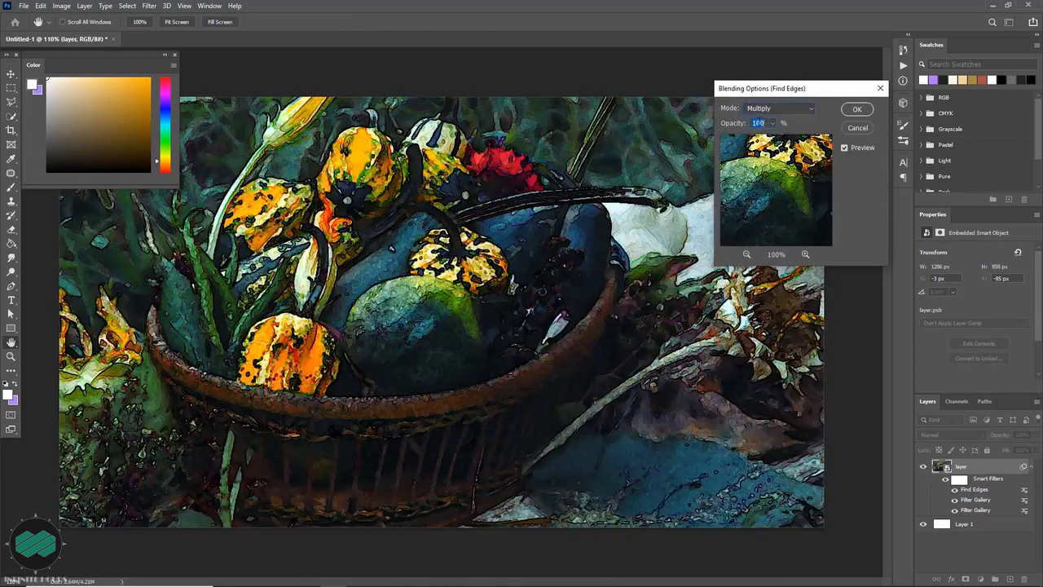
type("20")
key("Return")
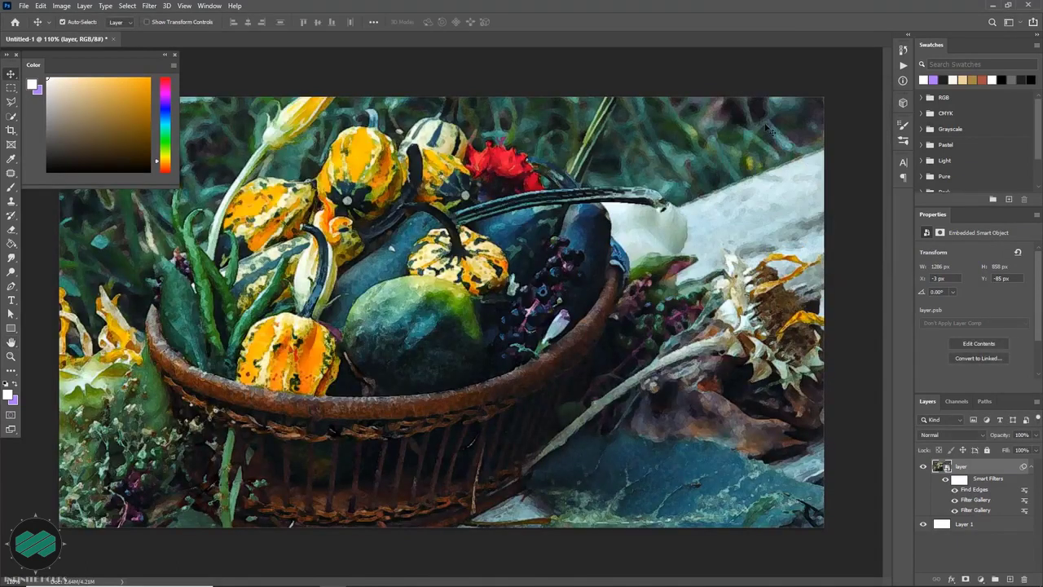
Add a layer mask to the photo layer and invert it to black.
left_click(966, 578)
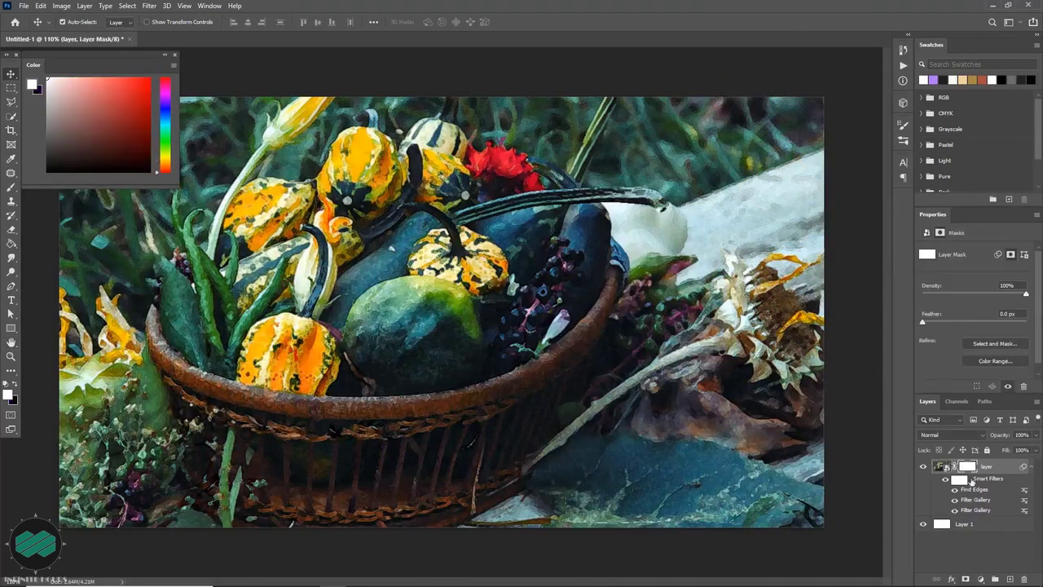
key("ctrl+i")
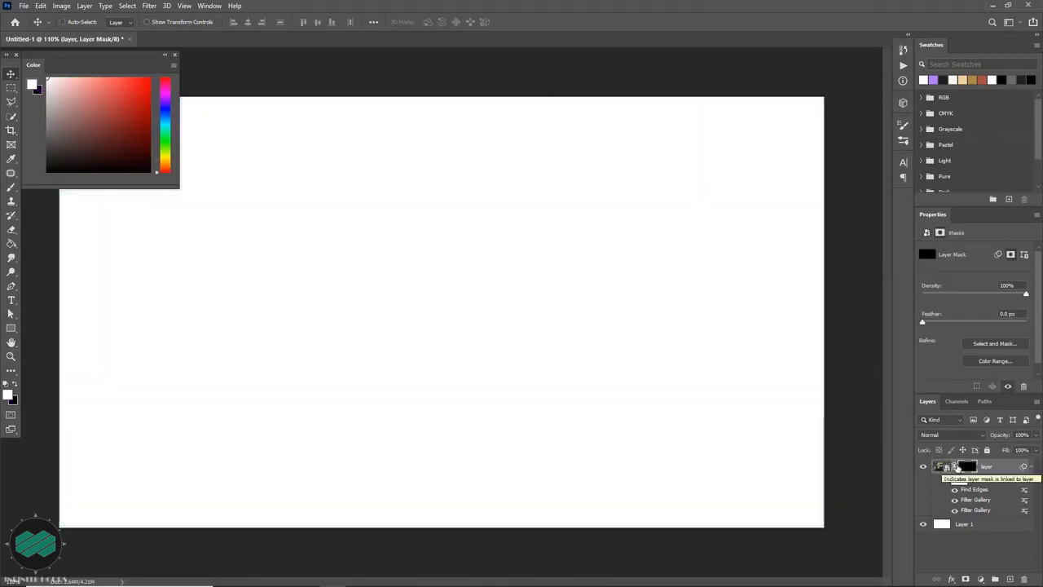
Choose the 582 watercolor brush and stamp one dab of about 289 px in white on the mask near the canvas centre.
left_click(903, 141)
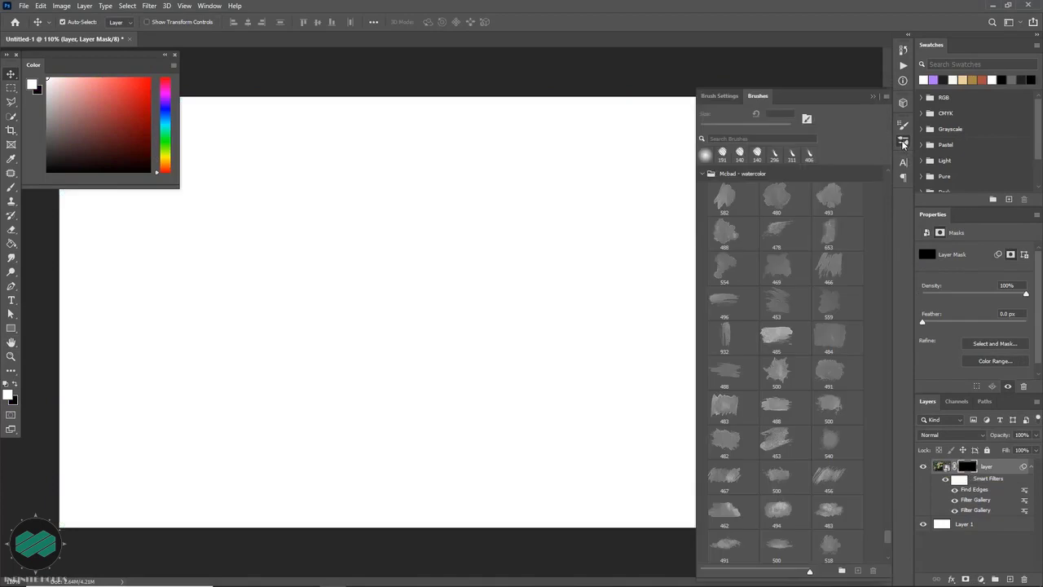
left_click(726, 200)
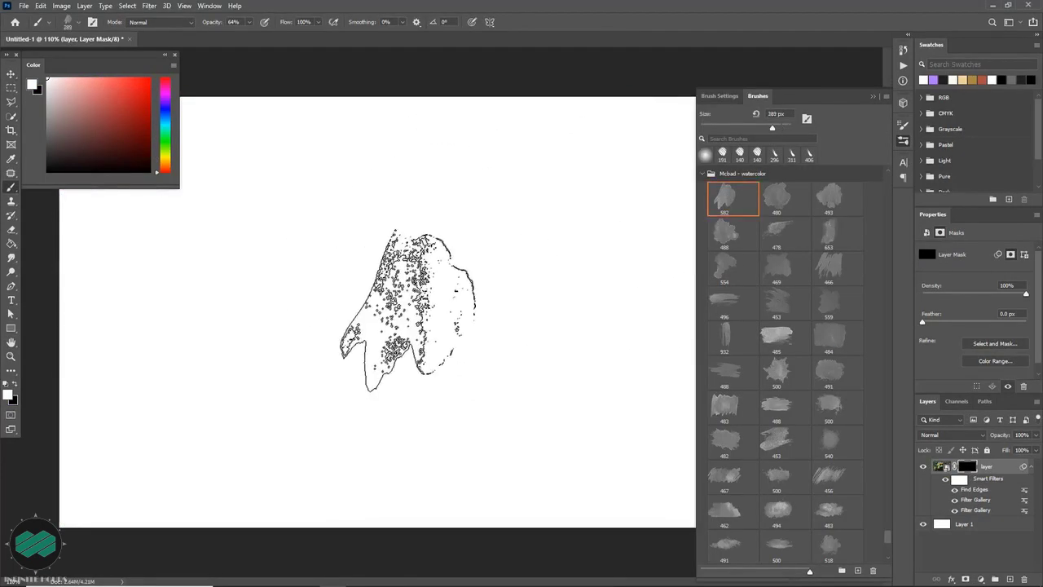
left_click(408, 311)
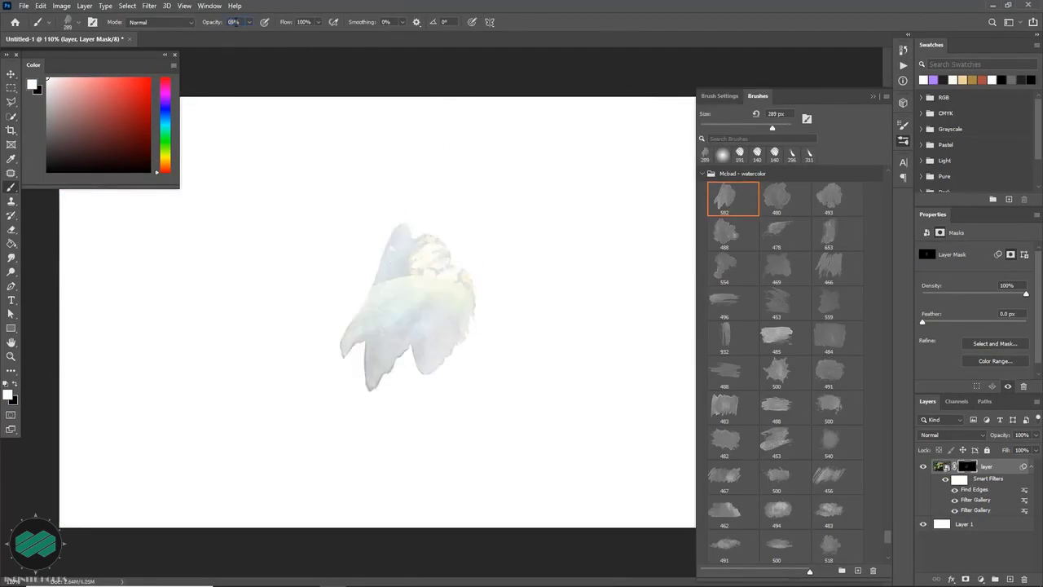
Stamp smaller 177 px dabs at 60% opacity above the first dab on the mask, varying the brush angle.
key("bracketleft")
key("bracketleft")
key("bracketleft")
right_click(404, 270)
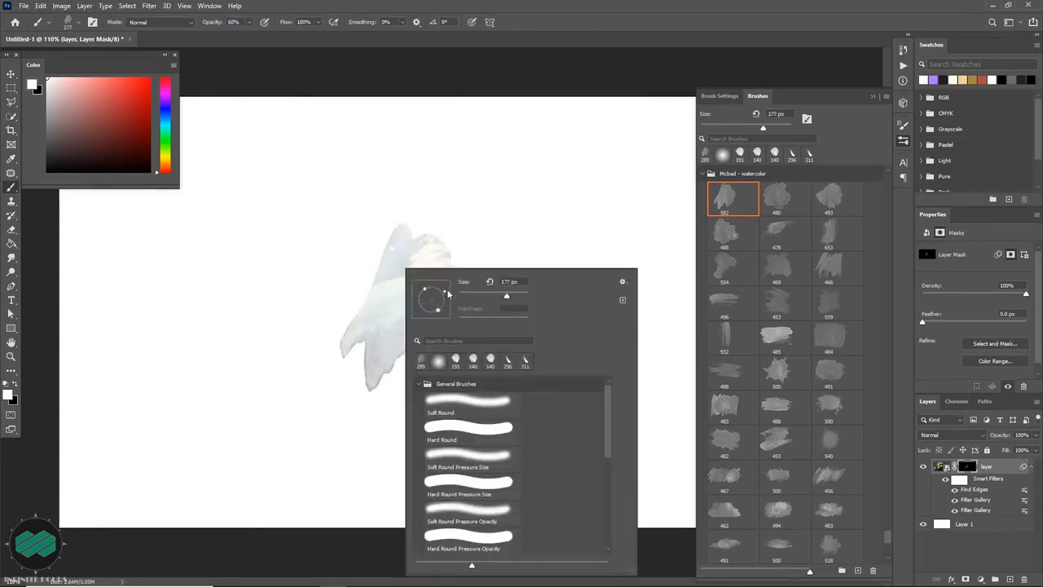
left_click(401, 258)
right_click(427, 266)
left_click_drag(467, 289, 449, 281)
left_click(385, 273)
Stamp more rotated dabs of the 582 brush on the mask over the small central gourd.
right_click(456, 283)
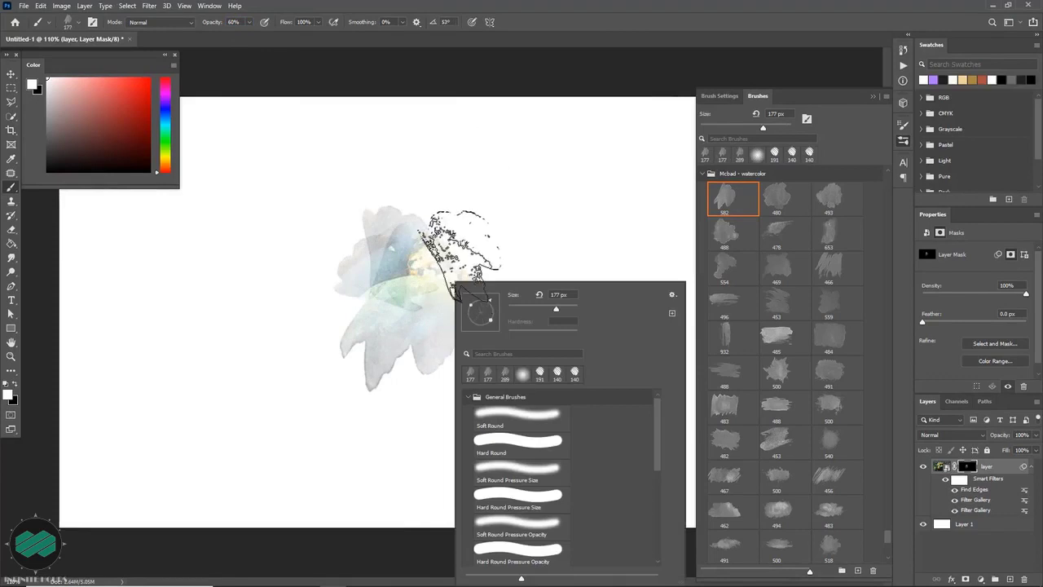
left_click(461, 257)
right_click(499, 284)
left_click(464, 280)
mouse_move(533, 301)
left_mouse_down()
mouse_move(538, 315)
mouse_move(436, 309)
left_mouse_up()
Reveal more of the photo around the central gourd with several resized dabs of the 480 watercolor brush.
left_click(779, 198)
key("bracketleft")
key("bracketleft")
key("bracketleft")
left_click(445, 265)
left_click(480, 306)
left_click(423, 218)
Stamp the 493 watercolor brush at 59% opacity on the mask around both sides of the green melon.
left_click(828, 202)
left_click_drag(572, 290, 544, 291)
left_click(477, 297)
mouse_move(379, 285)
left_mouse_down()
mouse_move(358, 284)
mouse_move(387, 296)
left_mouse_up()
left_click(350, 290)
left_click(414, 316)
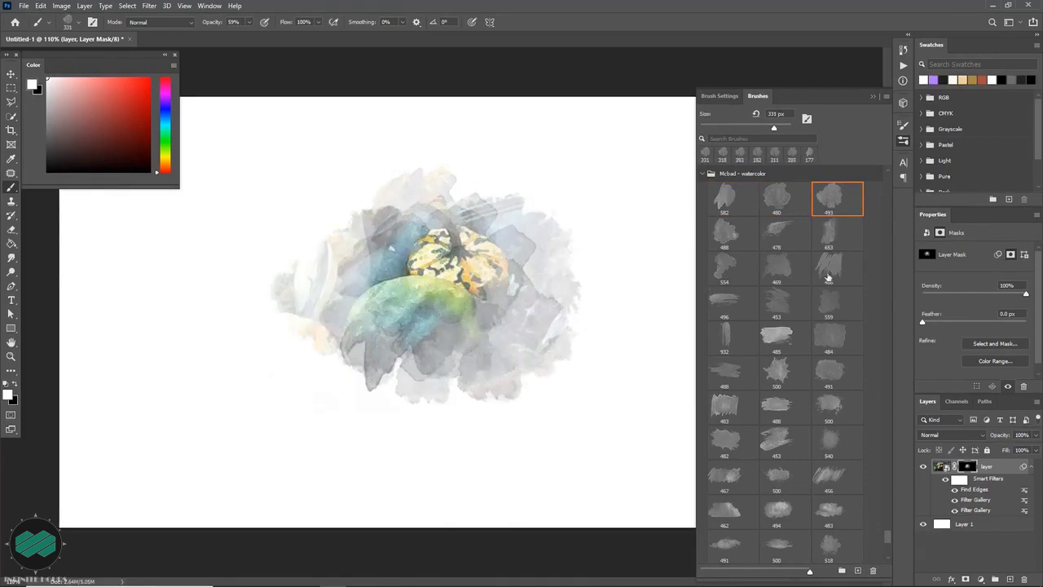
Stamp the 466 watercolor brush on the mask over the melon and the gourds beside it.
left_click(828, 278)
left_click(413, 321)
left_click(409, 292)
left_click(332, 302)
left_click_drag(331, 343, 339, 343)
left_click(329, 314)
Rotate the 466 brush to -30° and reveal the gourds on the left side of the basket.
right_click(329, 314)
left_click_drag(370, 310, 368, 318)
left_click_drag(288, 299, 294, 298)
left_click(282, 300)
left_click_drag(336, 330, 326, 331)
left_click(315, 345)
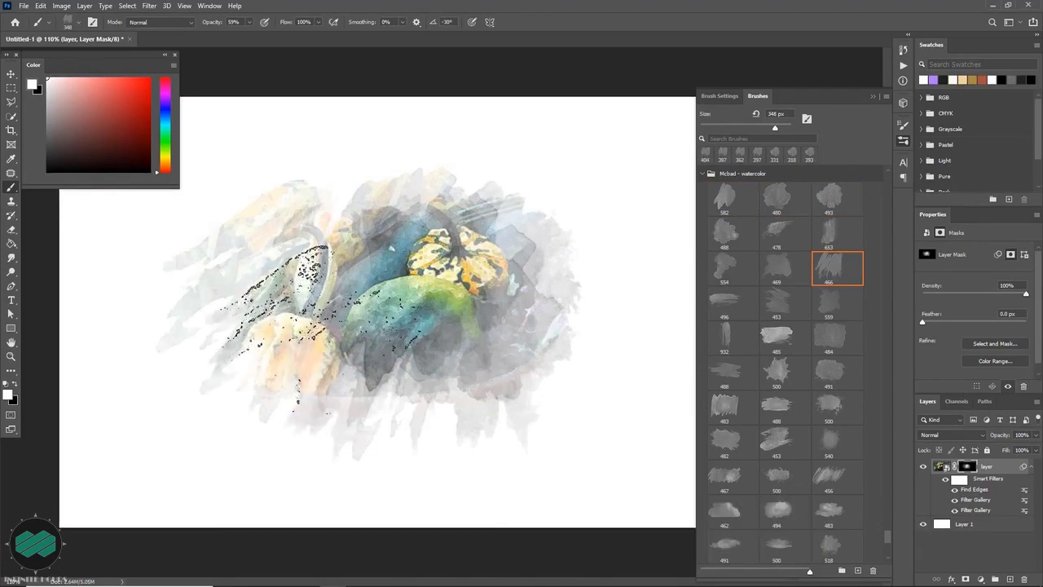
Stamp the 466 brush at a changed angle over the melon and the area just above it.
left_click(422, 362)
right_click(461, 282)
mouse_move(505, 321)
left_mouse_down()
mouse_move(491, 330)
mouse_move(439, 303)
mouse_move(471, 298)
left_mouse_up()
left_click(439, 293)
left_click(460, 303)
left_click(393, 267)
Reveal the dark berries on the right of the basket with dabs of the 485 watercolor brush.
left_click(783, 345)
mouse_move(558, 323)
left_mouse_down()
mouse_move(534, 318)
mouse_move(538, 310)
left_mouse_up()
left_click(531, 315)
left_click(537, 295)
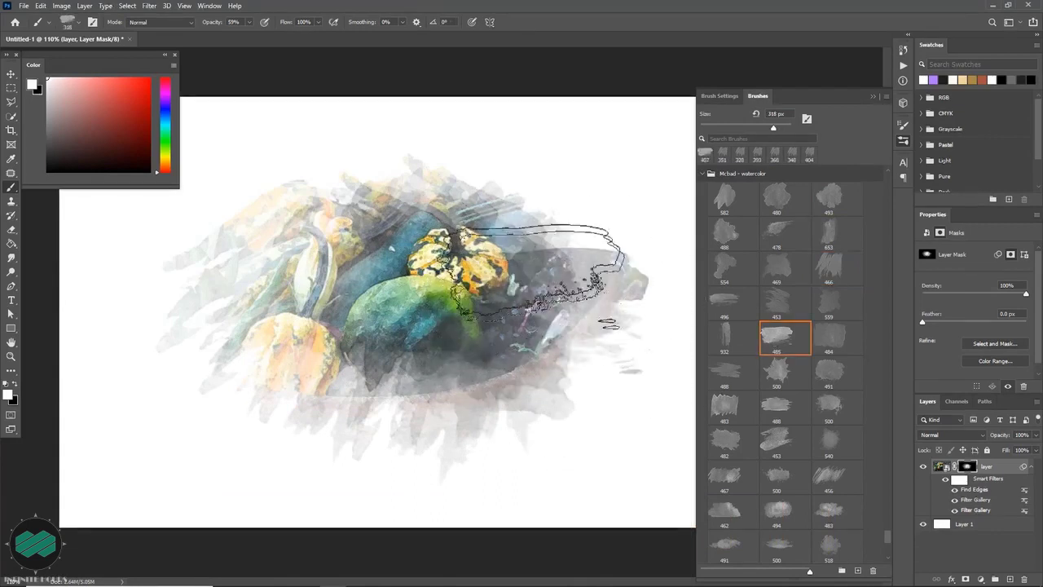
Extend the reveal across the berries and beside the melon with the streaky horizontal brush below brush 932.
left_click(727, 372)
left_click_drag(571, 277, 558, 278)
left_click(543, 252)
left_click_drag(471, 269, 434, 270)
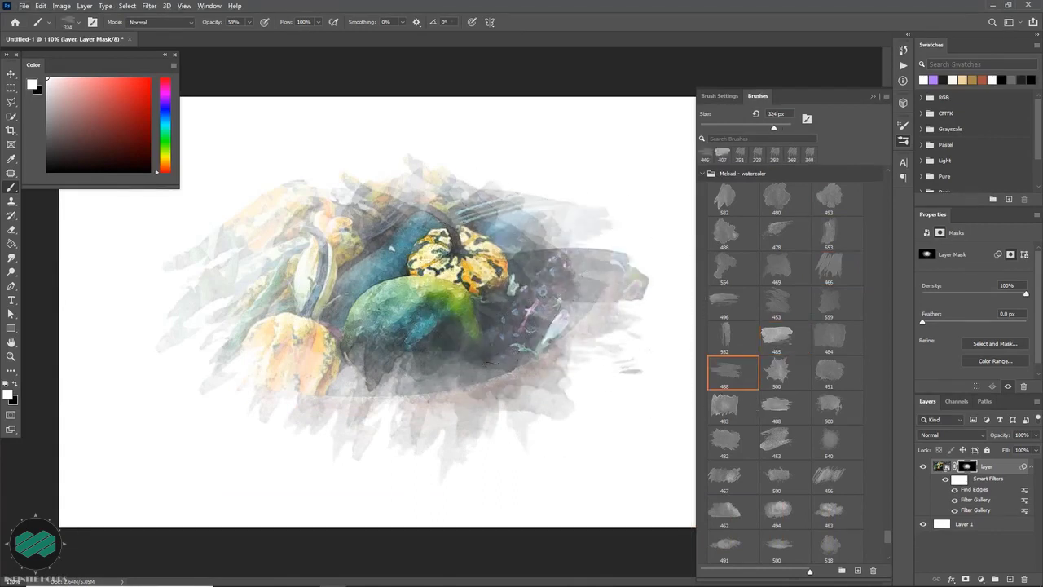
left_click(491, 342)
Stamp the diagonal 453 watercolor brush over the lower basket rim and the long gourd left of the melon.
left_click(778, 440)
left_click_drag(520, 330, 497, 330)
left_click(505, 358)
left_click_drag(497, 370, 506, 371)
mouse_move(392, 296)
left_mouse_down()
mouse_move(372, 299)
mouse_move(405, 282)
mouse_move(392, 283)
left_mouse_up()
left_click(347, 285)
Stamp the 456 watercolor brush over the left gourds, rotating its tip to -73°.
left_click(840, 478)
left_click(309, 262)
mouse_move(355, 335)
left_mouse_down()
mouse_move(369, 343)
mouse_move(349, 327)
left_mouse_up()
left_click(313, 382)
right_click(312, 336)
key("Return")
left_click(300, 290)
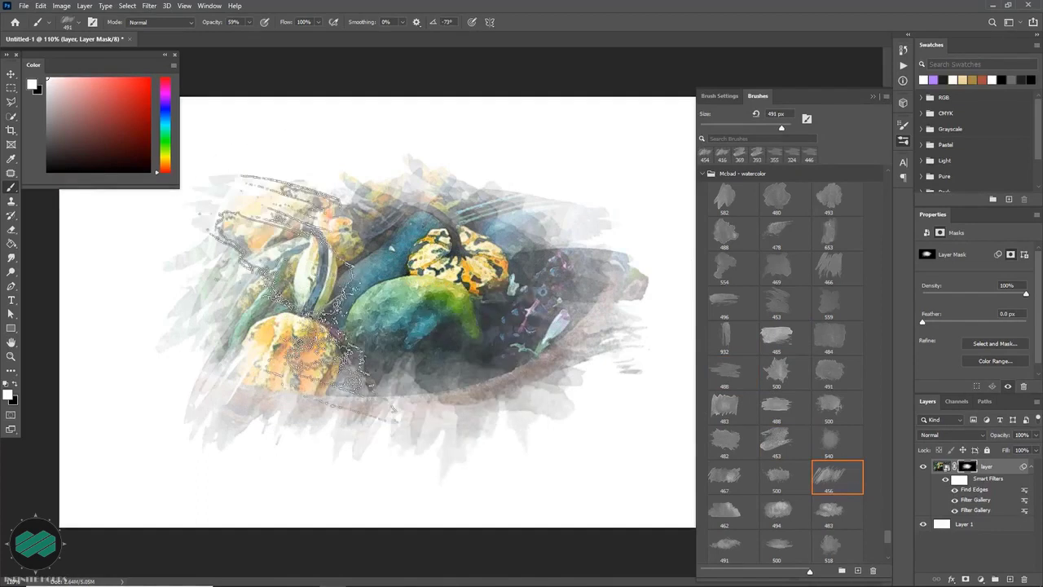
Widen the reveal at the lower left, below the melon and over the upper gourds with the -73° brush 456.
left_click(258, 339)
left_click_drag(418, 364, 422, 364)
left_click(420, 363)
left_click_drag(483, 335, 477, 334)
left_click(402, 267)
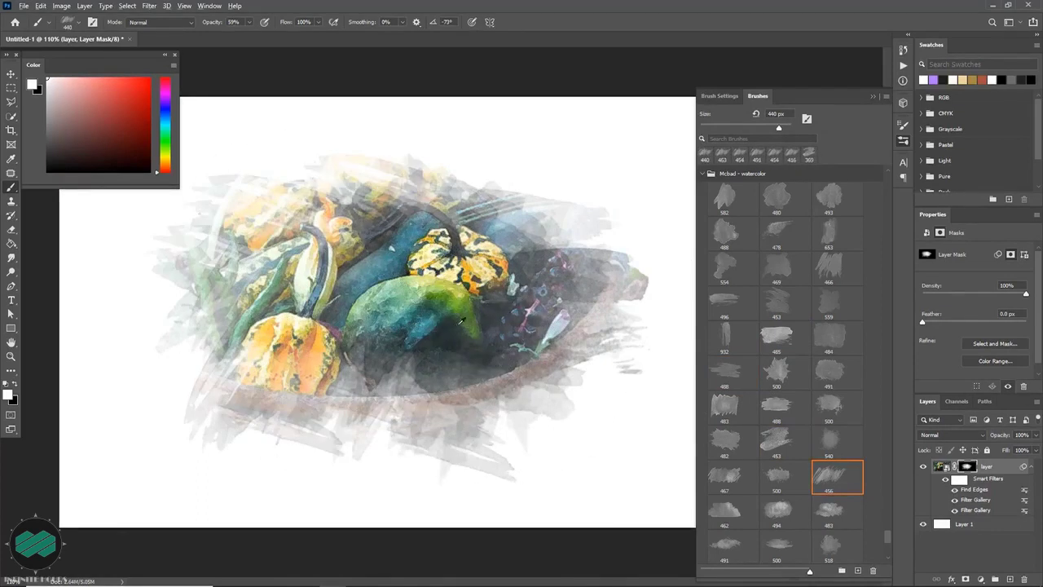
Reveal the lower right basket rim and the area below the melon with resized and re-angled dabs of brush 456.
left_click_drag(569, 340, 561, 340)
left_click(562, 340)
mouse_move(542, 385)
left_mouse_down()
mouse_move(516, 387)
mouse_move(525, 412)
mouse_move(538, 413)
left_mouse_up()
left_click(532, 384)
right_click(480, 304)
right_click(535, 409)
left_click_drag(572, 320, 575, 310)
left_click(424, 408)
Stamp large dabs of brush 456 along the basket's right side and lower edge.
left_click_drag(477, 378, 530, 384)
left_click(547, 371)
left_click_drag(535, 265, 570, 277)
left_click(580, 284)
left_click(482, 338)
left_click(419, 381)
Add dabs of brush 456 at the upper right of the basket and around its lower left side.
left_click(555, 211)
left_click_drag(499, 251, 471, 251)
left_click(220, 358)
left_click(280, 349)
left_click_drag(331, 436, 335, 441)
Choose the narrow 618 watercolor brush and stamp vertical streaks along the lower edge of the basket.
scroll(783, 367, "down", 1)
left_click(733, 511)
left_click_drag(407, 401, 412, 359)
left_click(482, 375)
left_click(346, 430)
Rotate the 618 brush and stamp streaks along the upper, left and lower left edges of the revealed area.
right_click(307, 326)
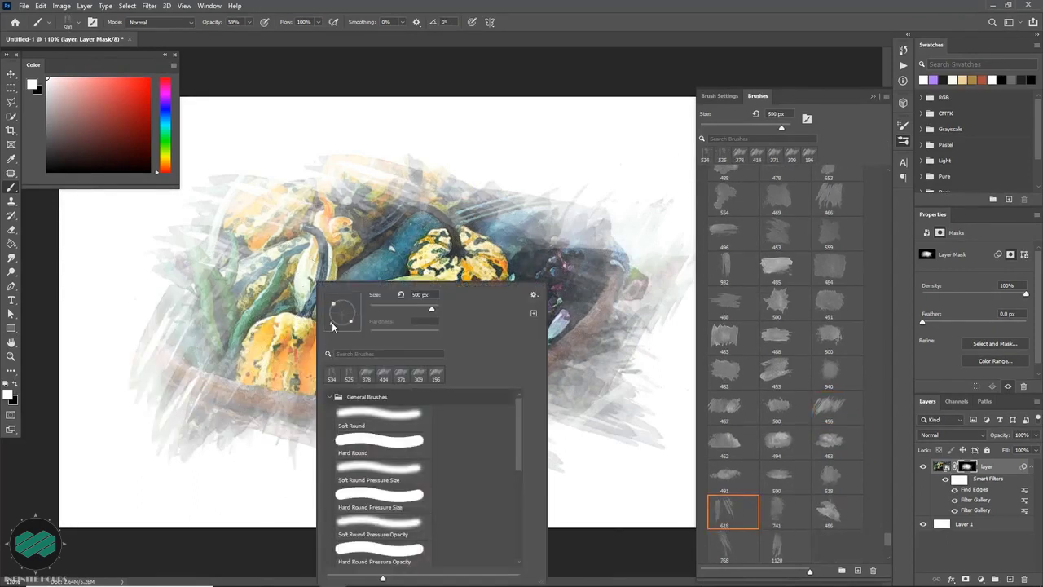
left_click(331, 323)
left_click_drag(281, 316, 229, 316)
left_click(253, 233)
left_click(196, 316)
left_click(254, 405)
Rotate the 618 brush to -85° and stamp streaks along the basket's lower edge, adjusting its size to 347 px.
left_click_drag(339, 332, 334, 330)
left_click(368, 404)
left_click_drag(388, 284, 379, 284)
right_click(394, 285)
left_click(420, 316)
left_click_drag(375, 381, 366, 381)
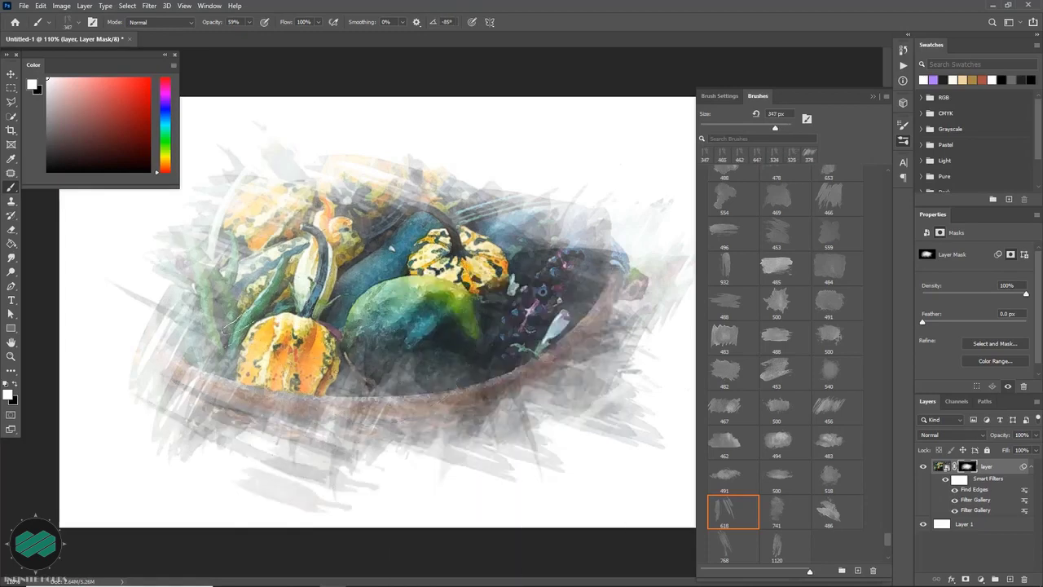
Stamp 618 brush streaks along the basket's left and lower left edges and across the white area above it.
left_click(191, 297)
left_click_drag(167, 349, 175, 349)
left_click(172, 349)
left_click(218, 378)
left_click_drag(269, 314, 266, 314)
left_click(492, 178)
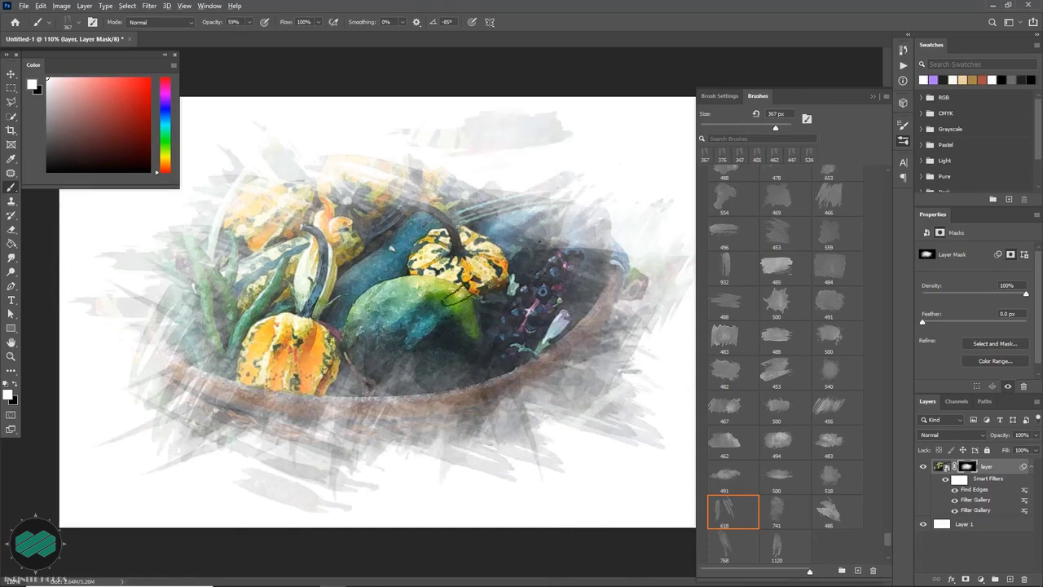
Choose the 768 watercolor brush and stamp it above the basket to reveal more of the upper background.
scroll(776, 531, "down", 1)
left_click(730, 514)
left_click_drag(477, 301, 400, 301)
left_click(489, 181)
left_click_drag(512, 346, 502, 346)
left_click_drag(394, 318, 363, 301)
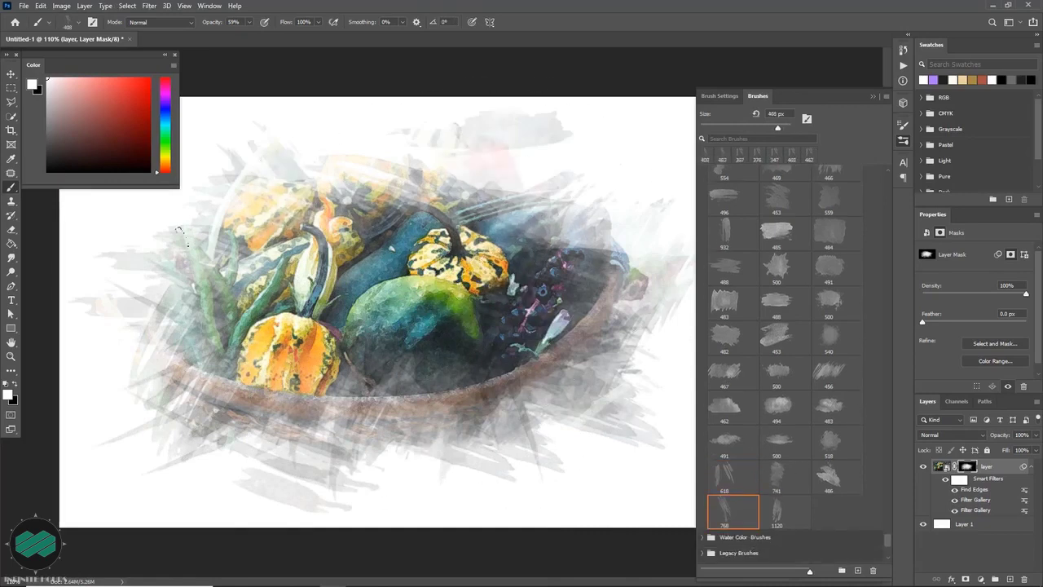
Switch back to the 618 brush, rotate it to 54° and stamp streaks along the basket's left side.
left_click(228, 291)
key("z")
key("b")
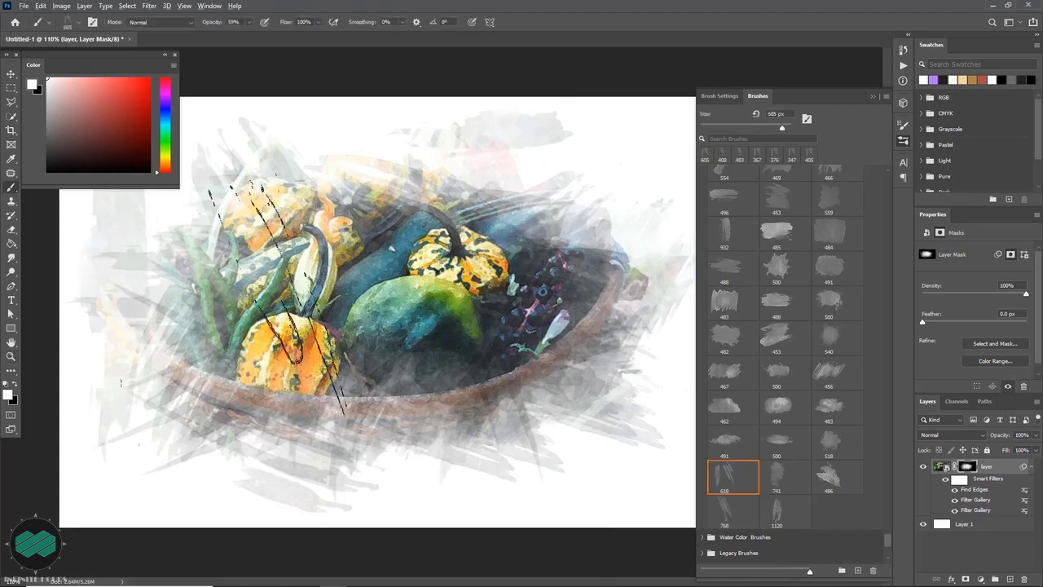
right_click(251, 307)
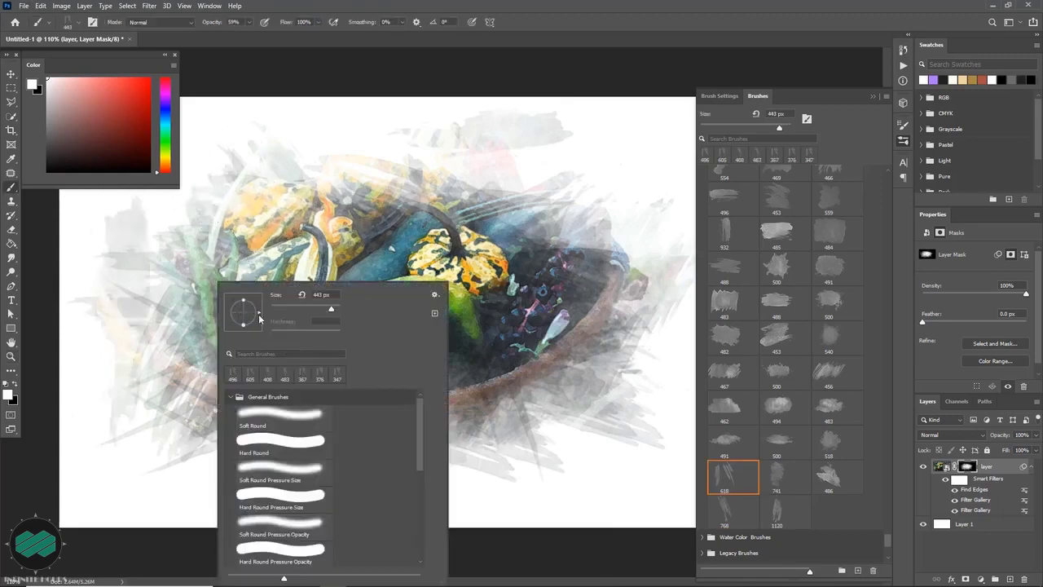
right_click(259, 276, "alt")
right_click(255, 276)
left_click(295, 301)
right_click(254, 272, "alt")
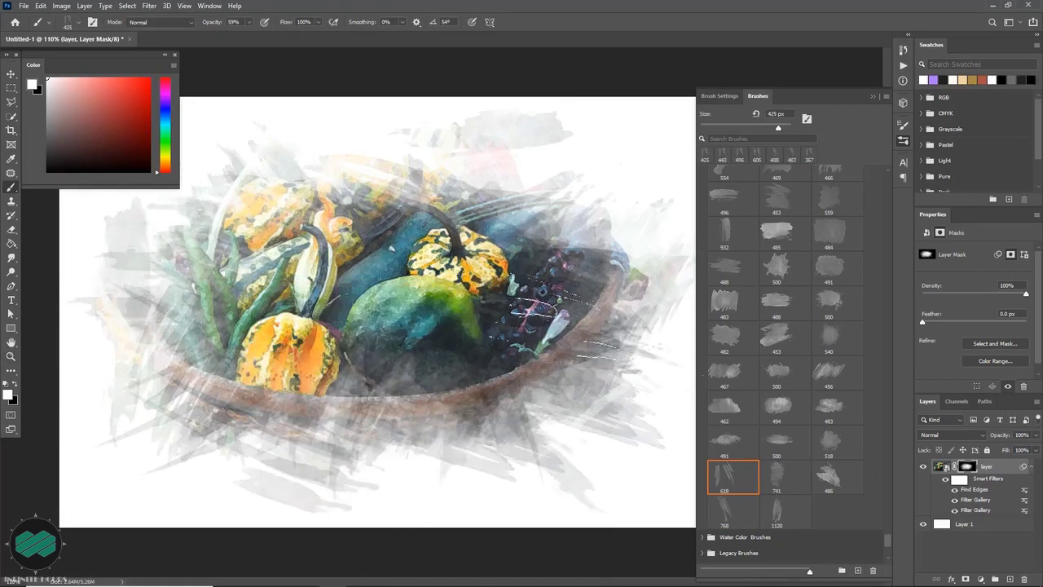
Choose the 1120 brush, rotate it and stamp strokes around the basket's lower right, upper left and upper right edges.
left_click(787, 512)
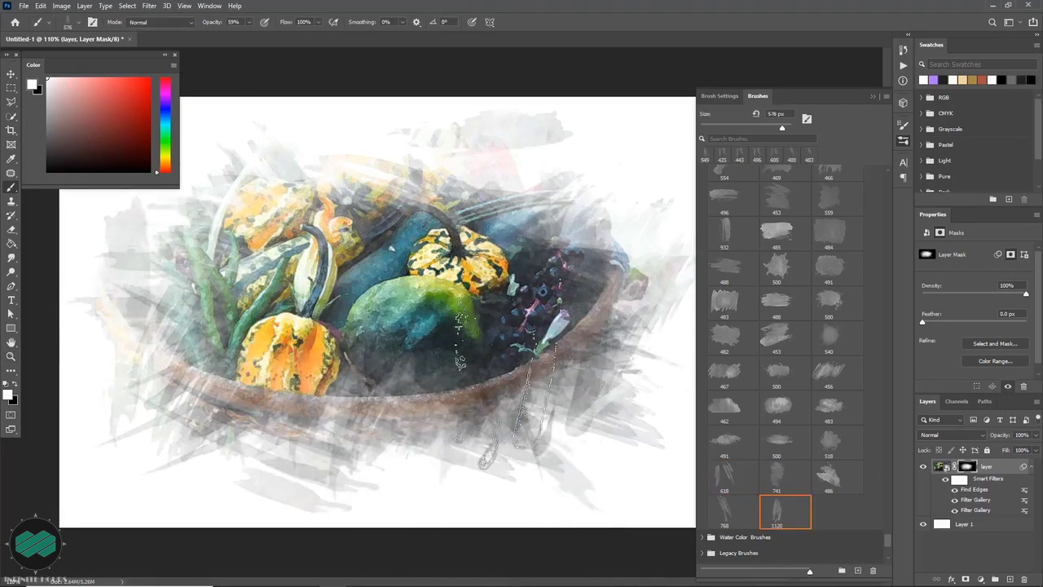
right_click(561, 279)
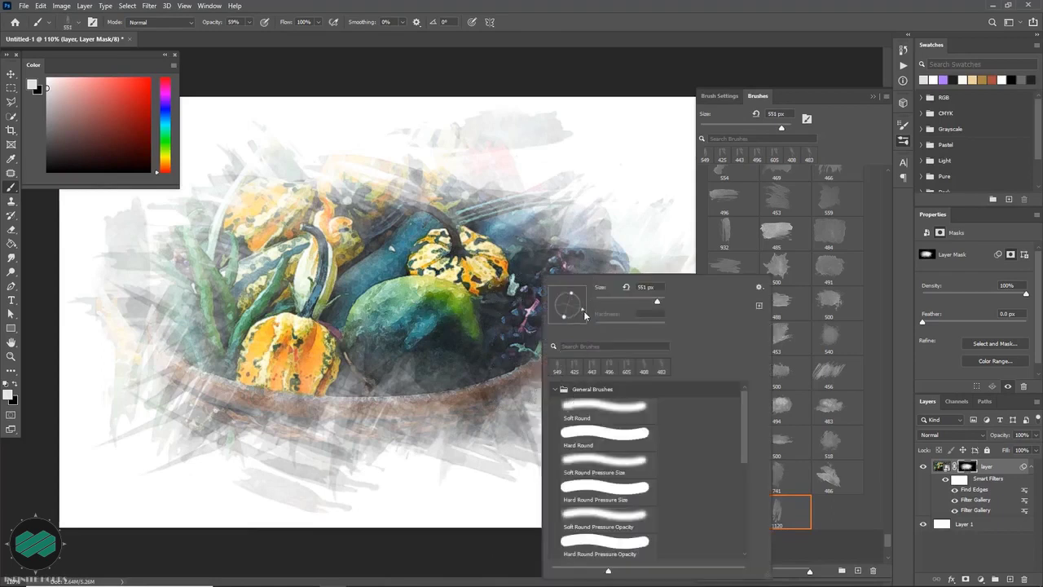
left_click_drag(585, 312, 583, 314)
left_click(468, 302)
left_click(564, 385)
left_click(273, 180)
left_click(526, 177)
left_click(607, 212)
Choose the 453 brush, shrink it and stamp dabs along the basket's right side and lower edge.
left_click(789, 198)
left_click_drag(515, 242, 478, 244)
left_click(658, 351)
left_click(484, 481)
left_click(377, 473)
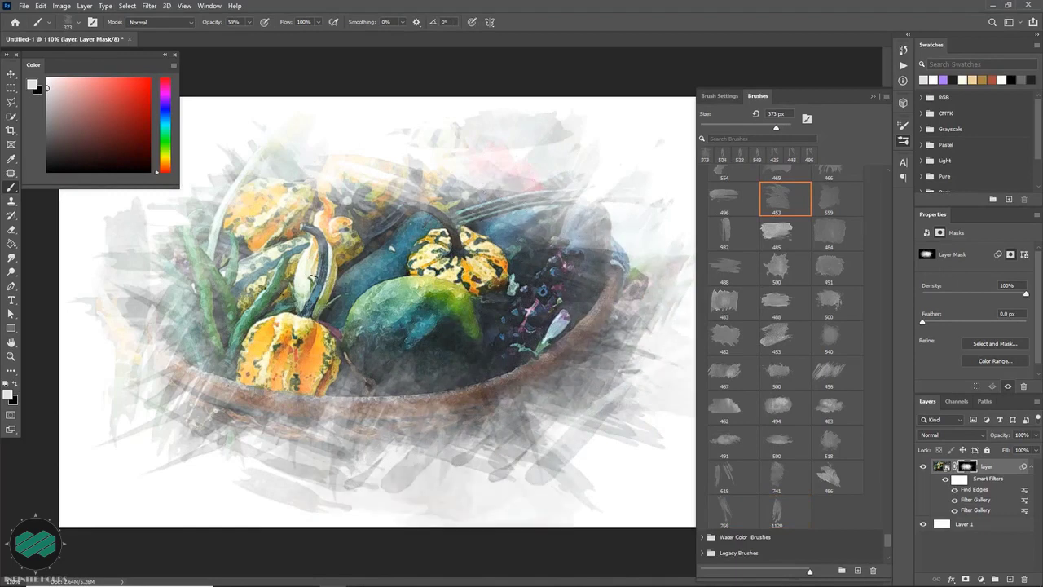
Choose the 467 brush and stamp dabs along the basket's lower rim and over the beans on its left.
left_click(732, 372)
left_click_drag(335, 405, 316, 404)
left_click(336, 418)
left_click(214, 332)
left_click(267, 251)
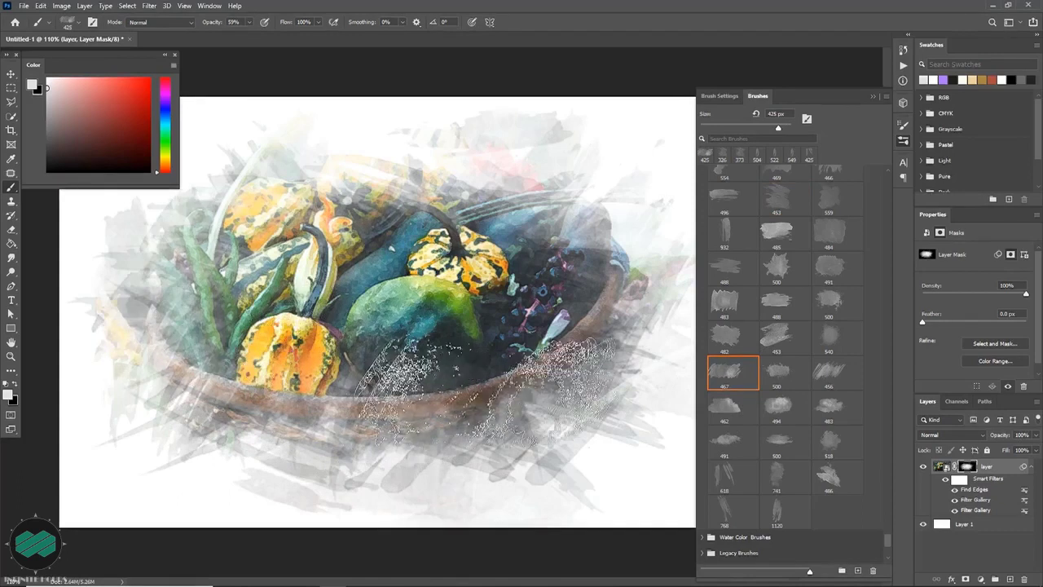
left_click(534, 415)
Choose the 456 brush, adjust its size and angle, and stamp it over the upper pumpkins to reveal them.
left_click(837, 372)
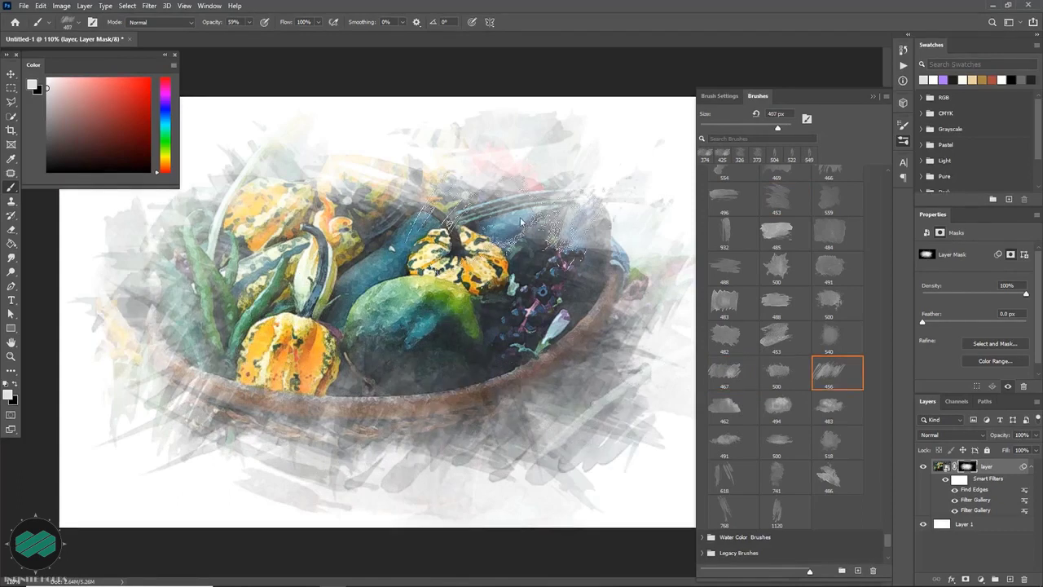
left_click_drag(335, 243, 310, 243)
right_click(291, 242)
left_click_drag(396, 271, 394, 262)
left_click_drag(306, 199, 299, 200)
left_click(309, 270)
left_click_drag(322, 258, 317, 258)
right_click(324, 253)
left_click(387, 276)
Stamp 456 brush dabs over the basket's left side and its lower left rim.
left_click_drag(254, 251, 263, 251)
left_click(217, 298)
left_click(169, 301)
left_click(151, 282)
left_click_drag(238, 410, 229, 409)
left_click(231, 409)
left_click(261, 420)
left_click(173, 406)
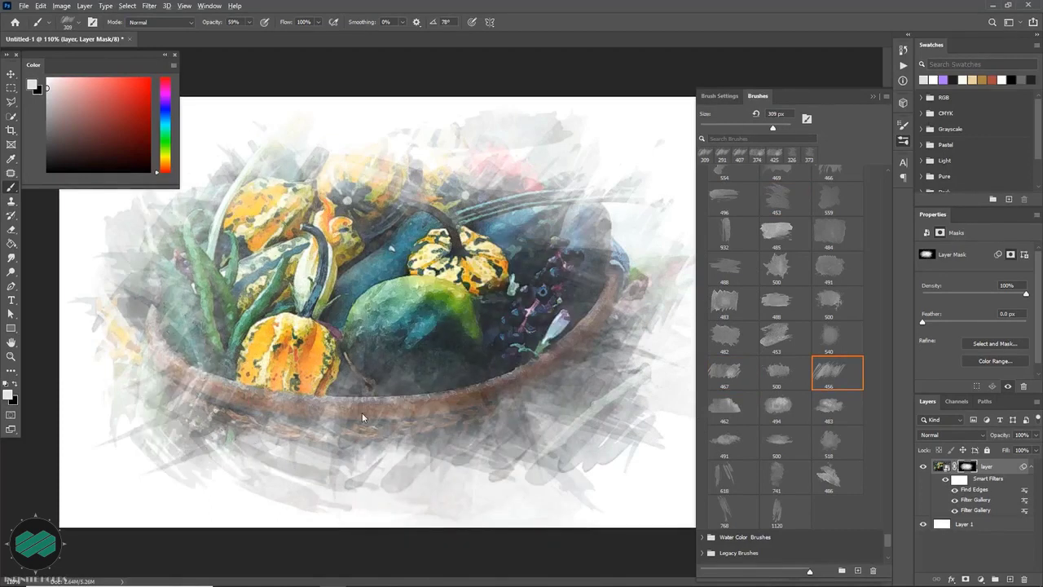
Stamp 456 brush dabs along the basket's lower right rim and up its right side.
left_click(381, 422)
left_click_drag(520, 393, 507, 393)
left_click(531, 355)
left_click(599, 314)
left_click(601, 246)
left_click(629, 331)
Resize the 456 brush and go over the basket's lower rim and right side again with more dabs.
left_click_drag(546, 364, 572, 371)
left_click(443, 420)
left_click(524, 409)
left_click(237, 422)
left_click(322, 413)
left_click(636, 311)
left_click(577, 267)
Swap between black and light gray while stamping the mask along the basket's right and upper right edges.
key("x")
left_click(620, 249)
left_click(673, 326)
left_click_drag(612, 197, 618, 200)
key("x")
left_click(617, 194)
left_click(654, 262)
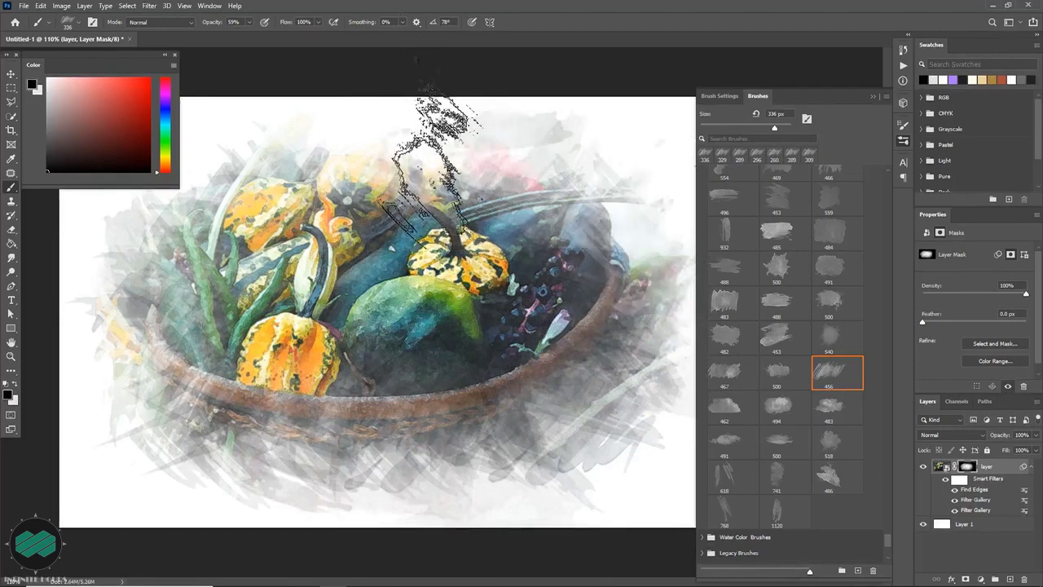
Stamp 456 brush dabs over the upper pumpkins, the basket's left edge and its lower rim.
left_click(378, 169)
left_click_drag(209, 236, 196, 237)
left_click(195, 238)
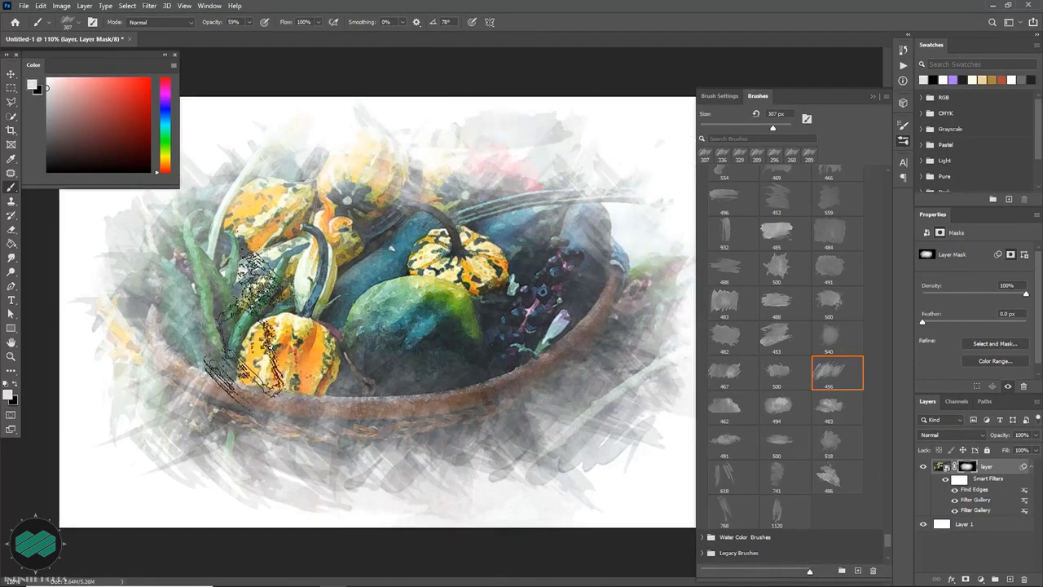
left_click_drag(150, 333, 160, 332)
left_click(132, 332)
left_click(262, 350)
left_click(407, 406)
Swap the mask colors and stamp 456 brush dabs over the lower left outer edge of the painting.
key("x")
left_click_drag(203, 465, 193, 465)
left_click(128, 457)
left_click(243, 463)
left_click_drag(463, 351, 460, 351)
Choose the 726 brush, resize it to 393 px and stamp it over the green melon with the colors swapped.
left_click_drag(887, 512, 896, 432)
left_click(785, 328)
left_click_drag(540, 326, 448, 326)
left_click(450, 300)
key("x")
left_click(441, 295)
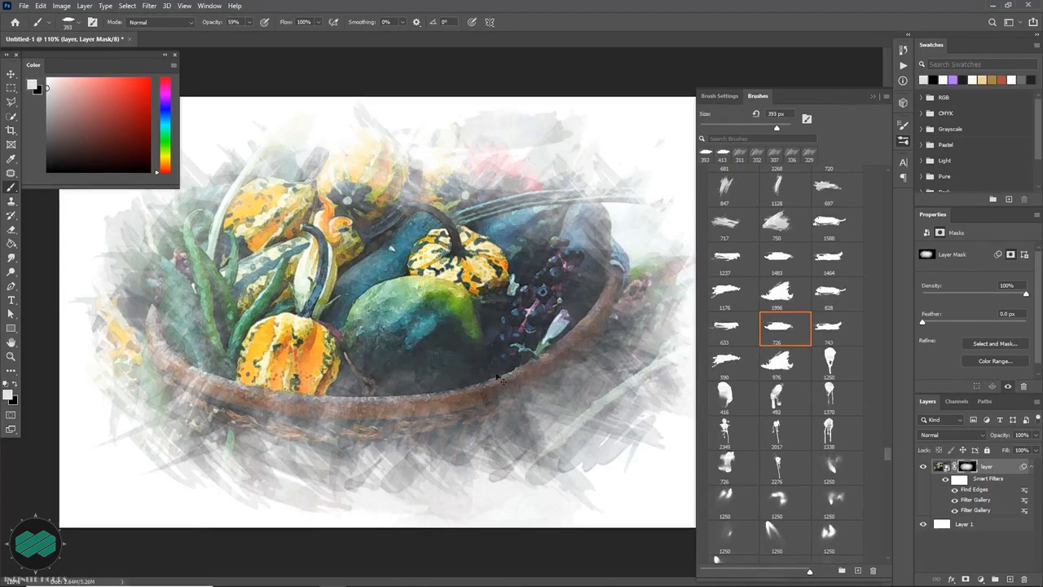
Rotate the 726 brush to -27°, set its opacity to 50% and stamp it over the basket's upper right vegetables.
right_click(519, 285)
left_click(550, 268)
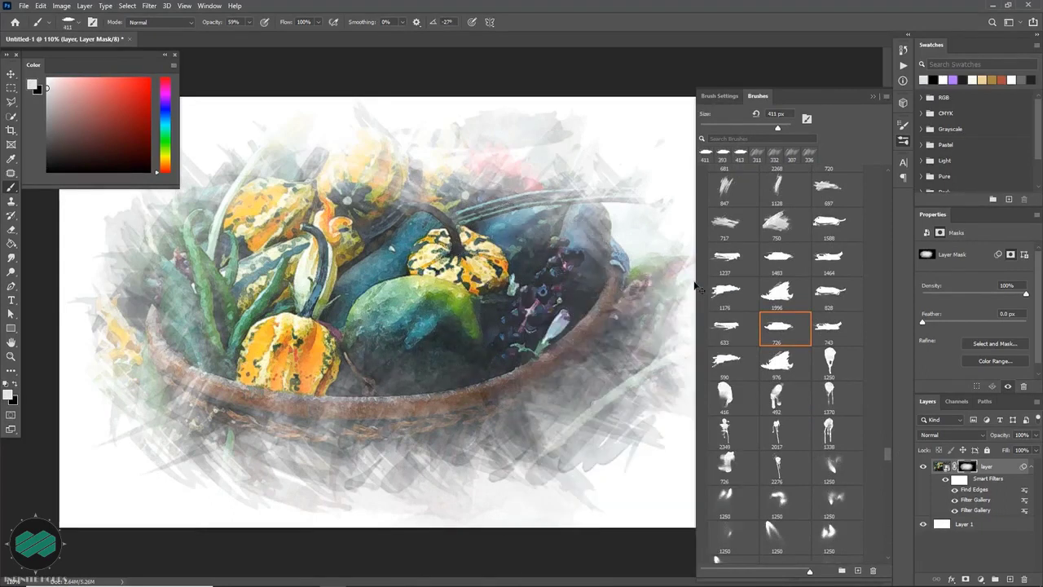
key("Return")
left_click_drag(531, 218, 437, 216)
right_click(577, 243, "alt")
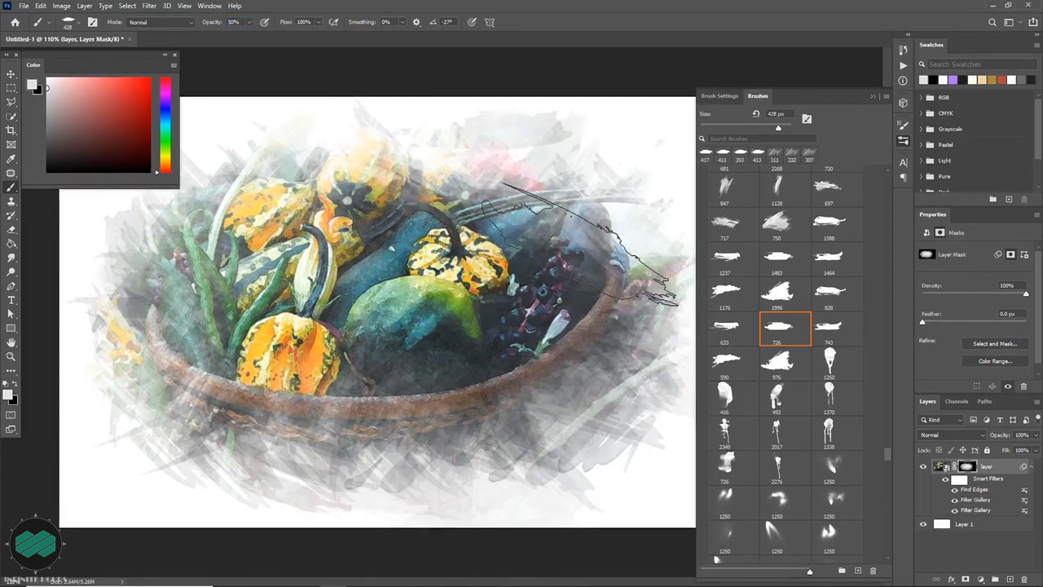
left_click_drag(577, 243, 547, 252)
Choose the 717 brush, rotate it to -26° and stamp it over the basket's upper right and central vegetables.
left_click(727, 223)
right_click(542, 233, "alt")
right_click(571, 236)
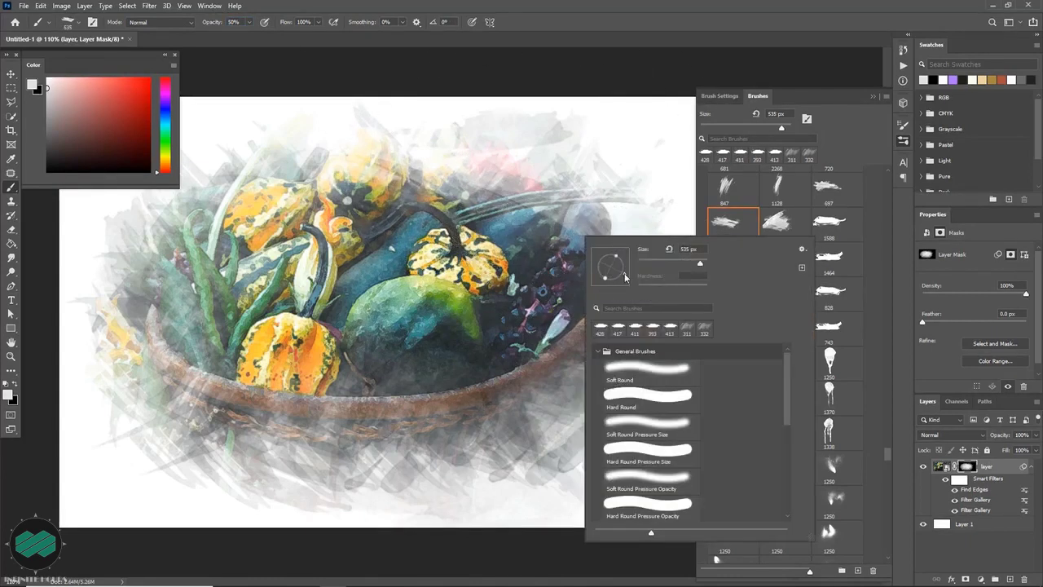
left_click_drag(624, 274, 625, 275)
left_click(566, 230)
right_click(566, 214, "alt")
left_click(575, 236)
left_click(326, 244)
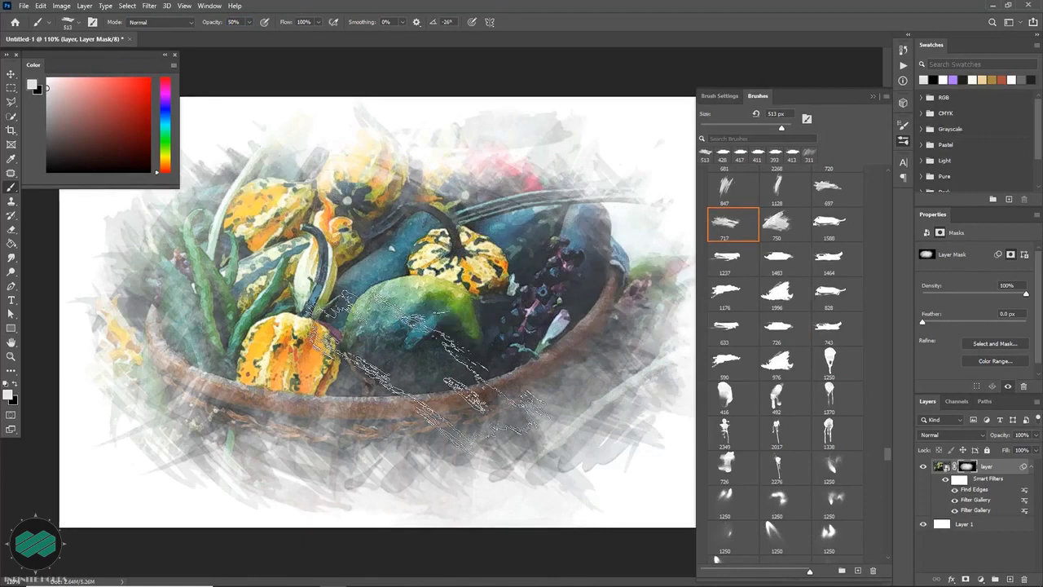
Choose the 847 brush and stamp it over the vegetables, the beans on the left and the lower right rim.
scroll(791, 285, "down", 6)
scroll(791, 286, "up", 11)
left_click(729, 233)
right_click(476, 263, "alt")
left_click(233, 316)
right_click(554, 366, "alt")
left_click(545, 359)
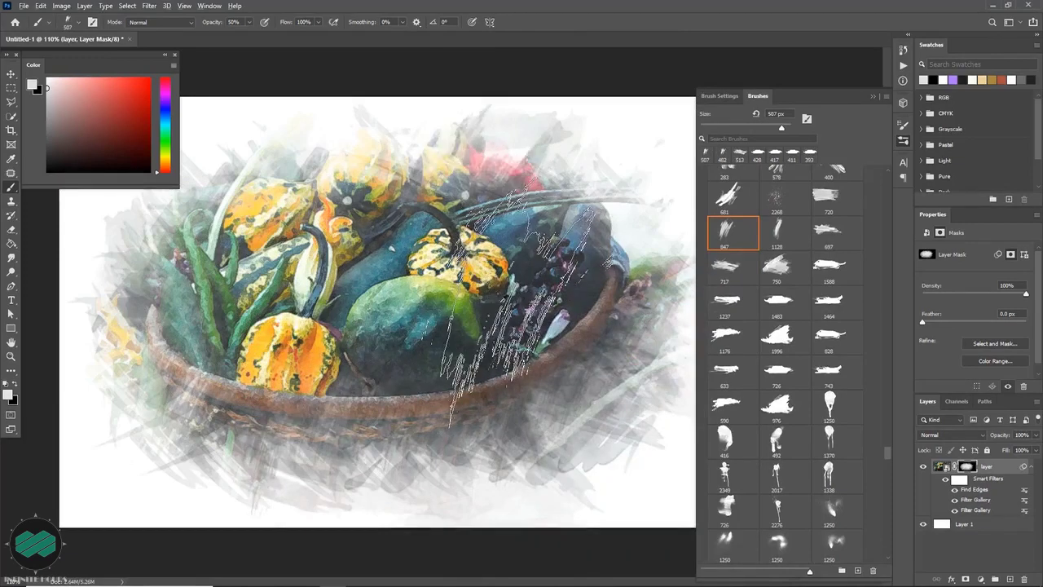
Rotate the 847 brush to -41°, resize it to 451 px and stamp it over the upper pumpkins.
right_click(493, 289)
left_click_drag(498, 294, 494, 295)
right_click(440, 191, "alt")
left_click(390, 194)
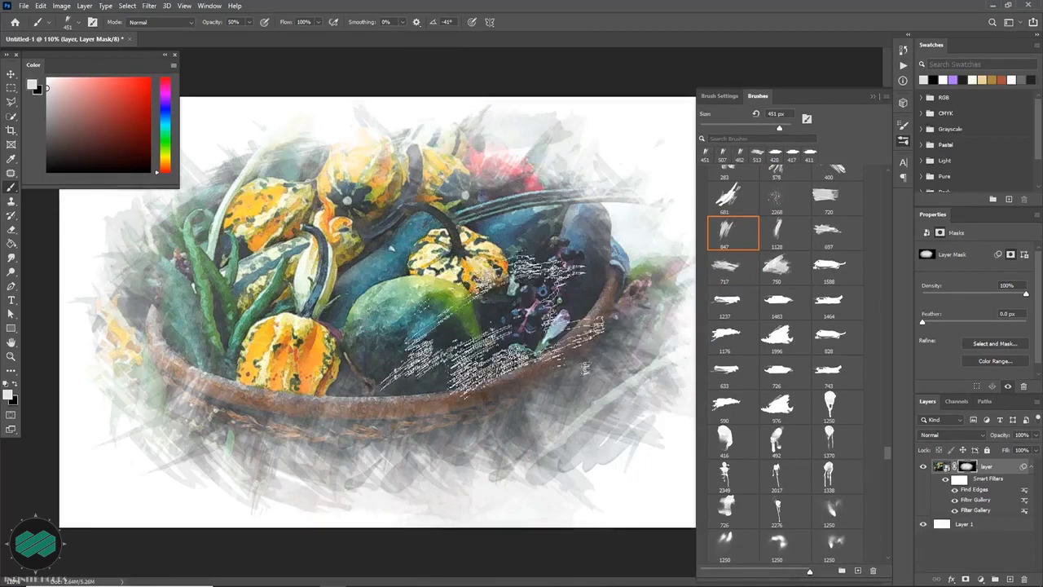
Add a new layer on top, set its blend mode to Overlay and choose the Soft Round brush.
left_click(1009, 578)
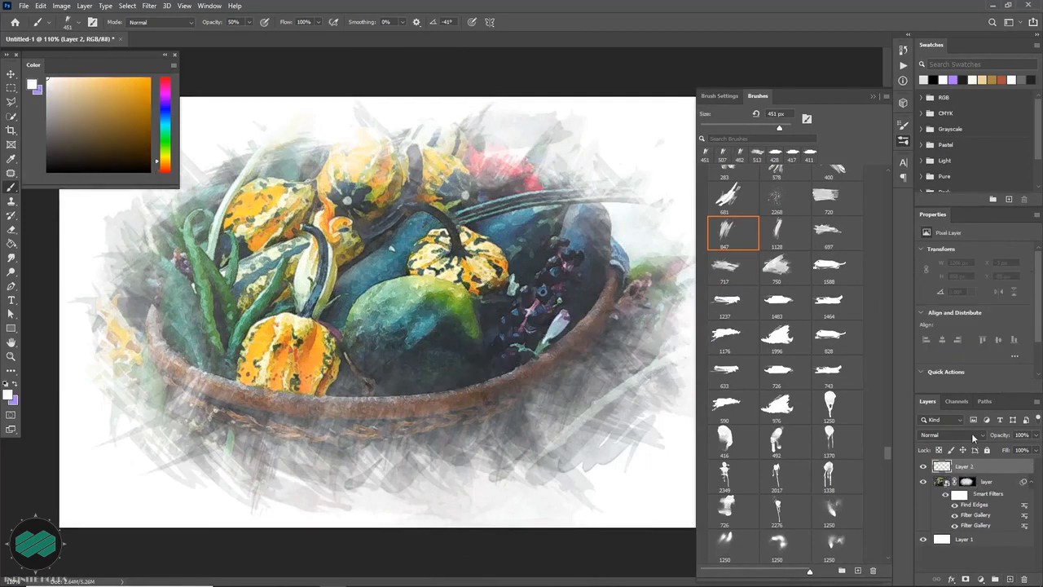
left_click(971, 433)
left_click(970, 450)
right_click(463, 281)
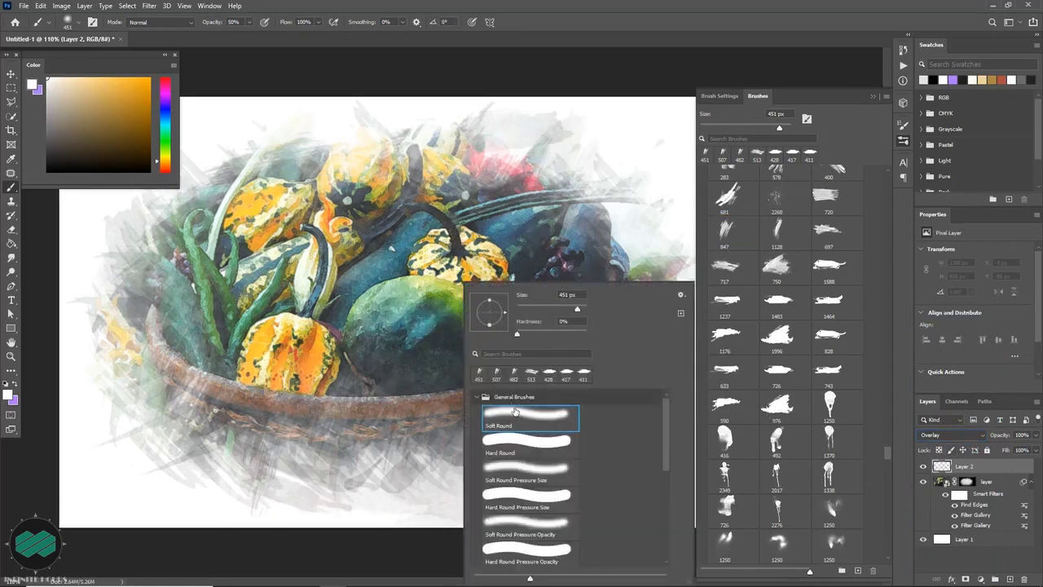
double_click(515, 412)
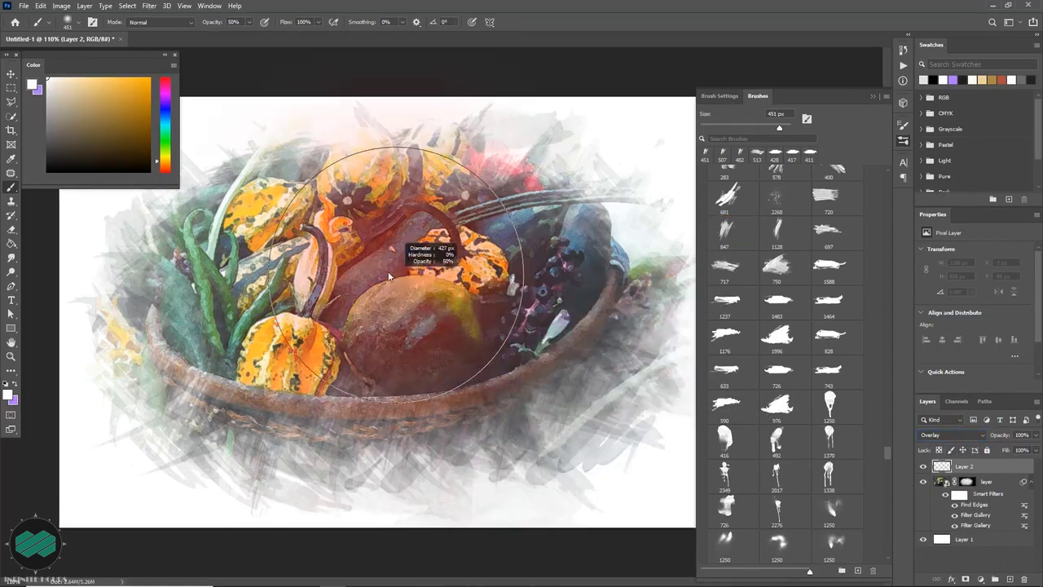
Sample green from the melon and tint the melon and the dark area beside it with green, yellow and cream.
left_click(461, 301, "alt")
left_click_drag(475, 344, 479, 330)
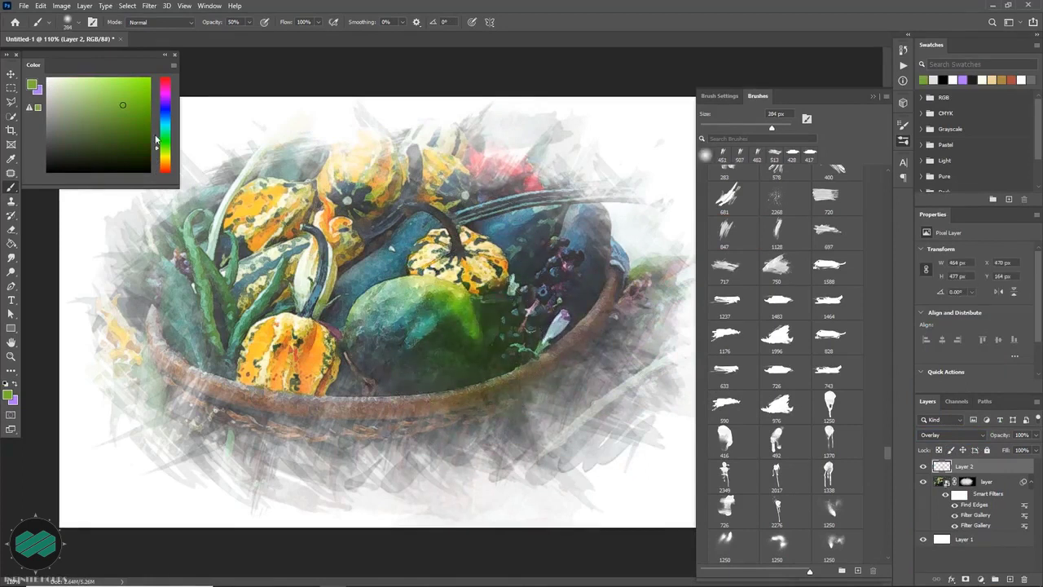
left_click_drag(494, 324, 529, 324)
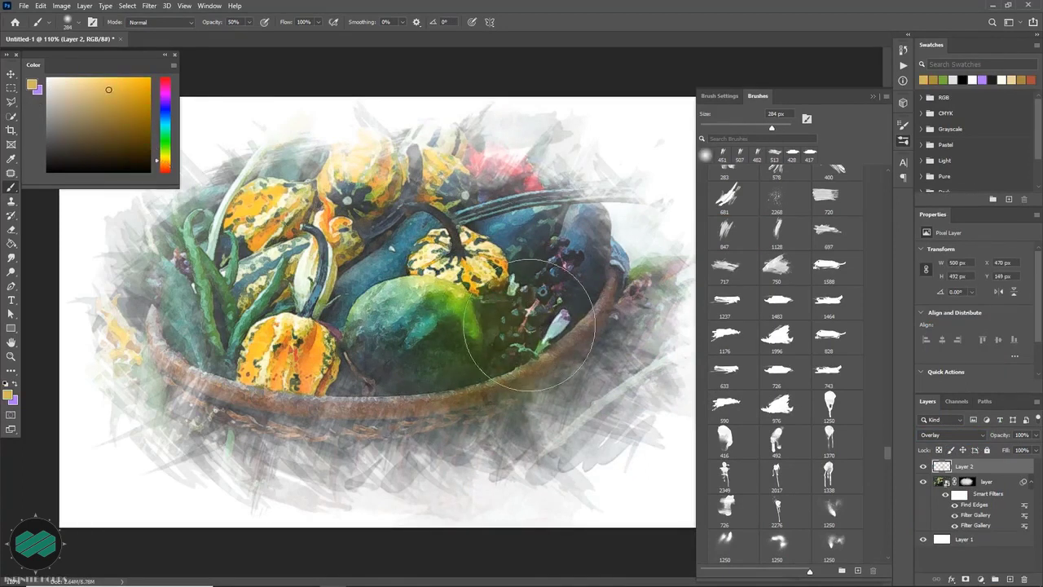
left_click(538, 331)
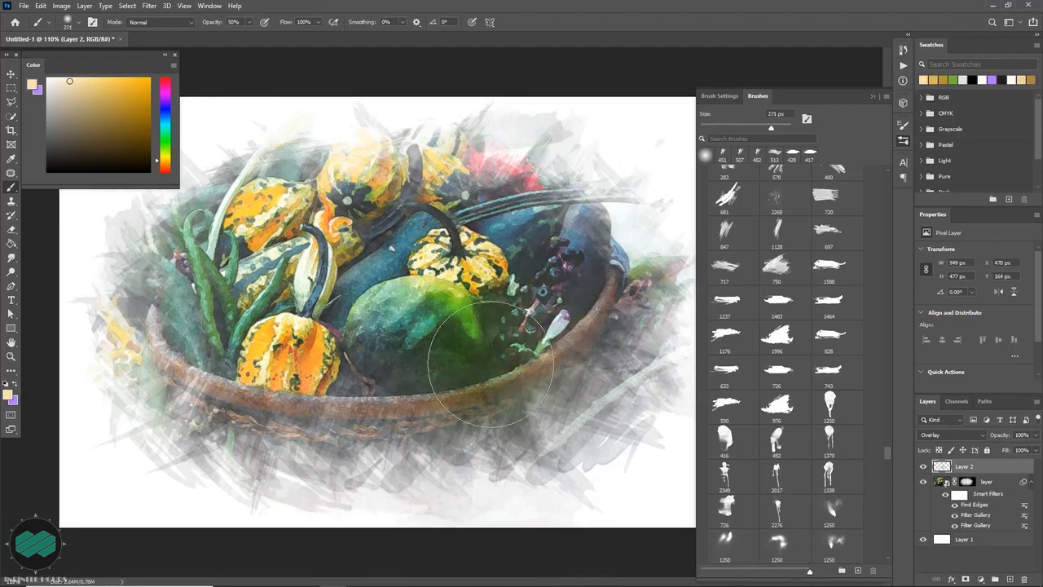
left_click(480, 349)
left_click(550, 285)
Set the foreground to a light yellow-green and tint the green beans and the basket's left interior.
left_click(166, 148)
left_click(93, 80)
right_click(273, 282, "alt")
left_click(227, 334)
left_click(212, 365)
Tint the vegetables in the basket's upper right purple and the area around the upper pumpkins green.
left_click_drag(165, 131, 163, 103)
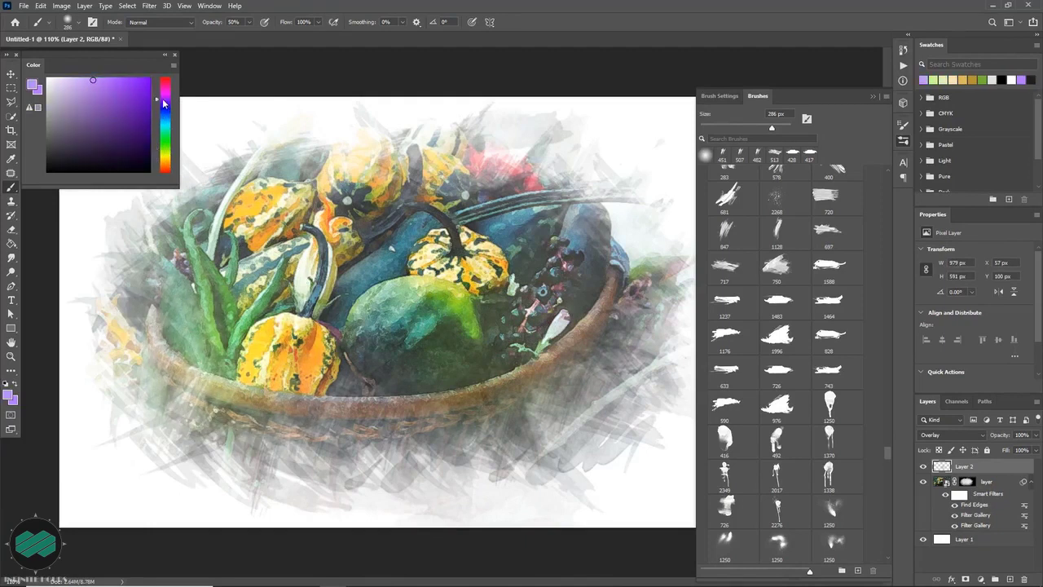
right_click(493, 214, "alt")
left_click(493, 213)
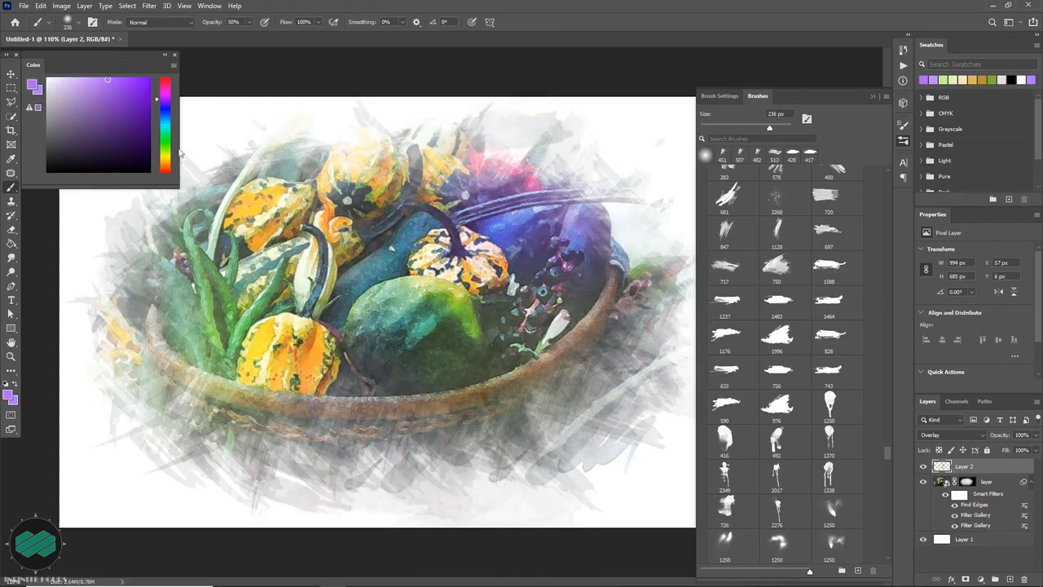
left_click(166, 136)
right_click(334, 183, "alt")
left_click(328, 185)
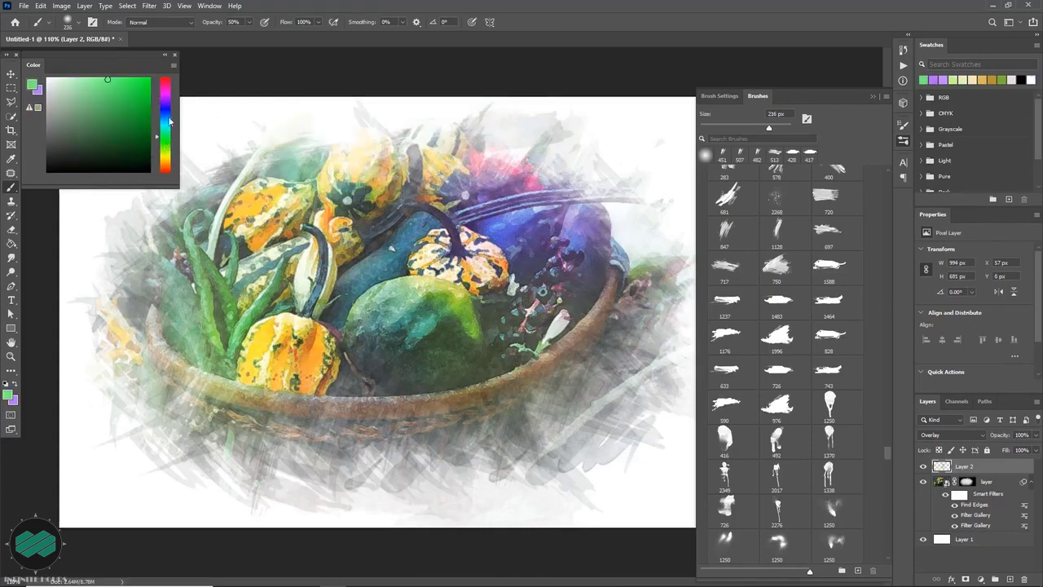
left_click_drag(186, 291, 192, 263)
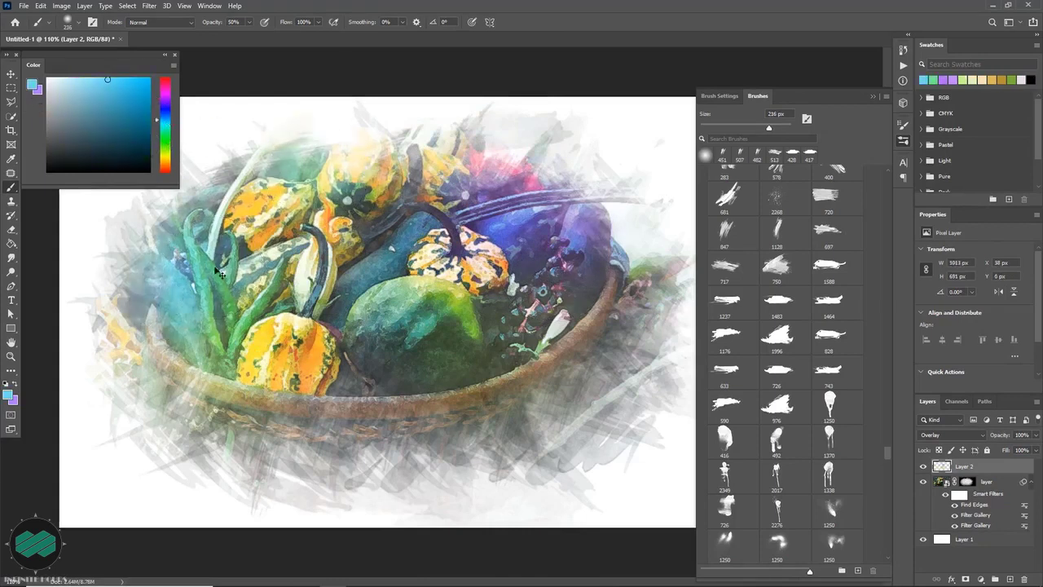
key("ctrl+z")
left_click(166, 146)
right_click(179, 275, "alt")
left_click(192, 273)
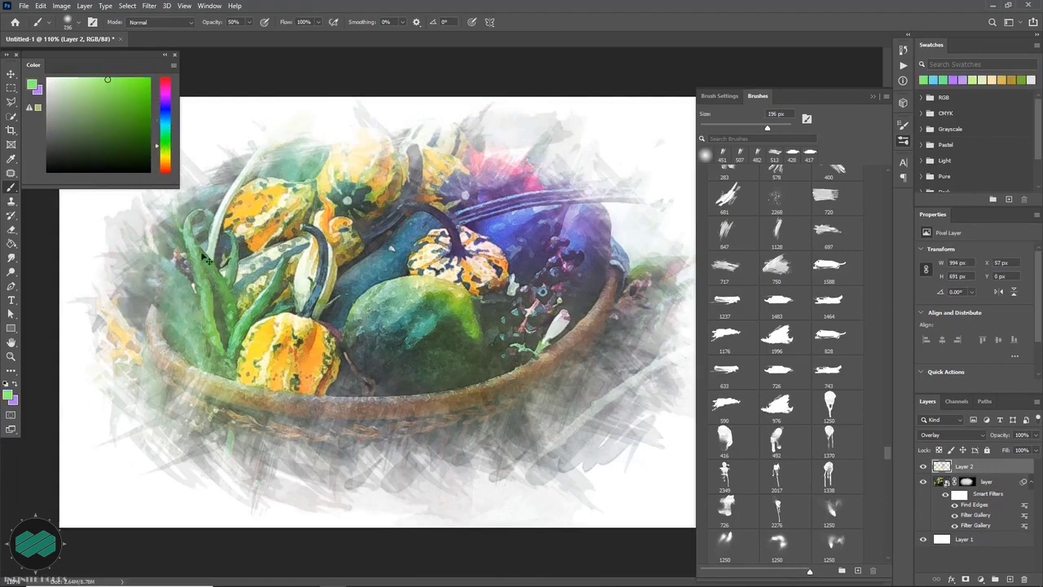
key("ctrl+z")
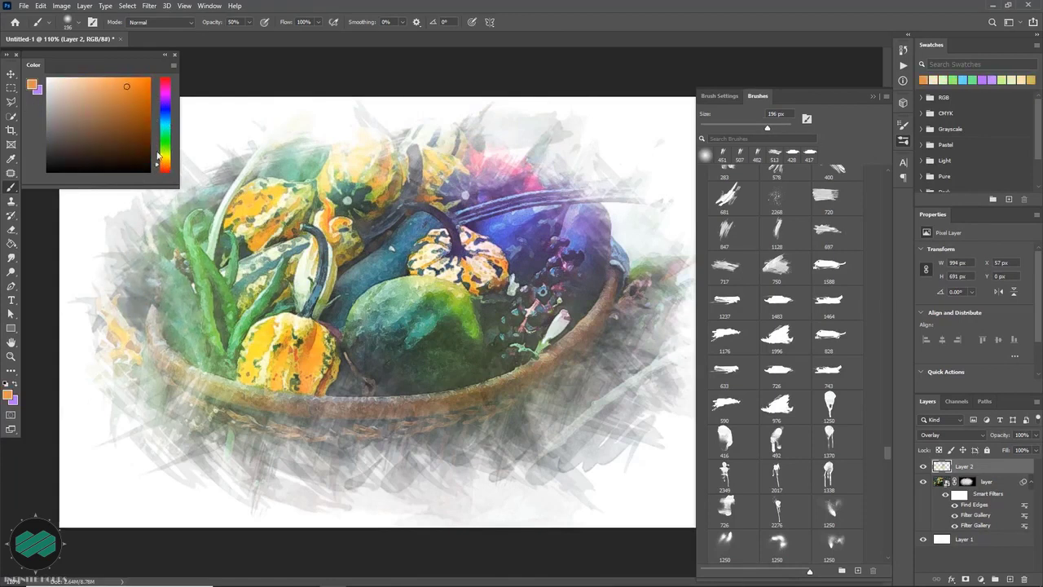
Tint the green beans and the basket's left interior orange, and the left pumpkins yellow.
left_click(166, 169)
right_click(230, 272, "alt")
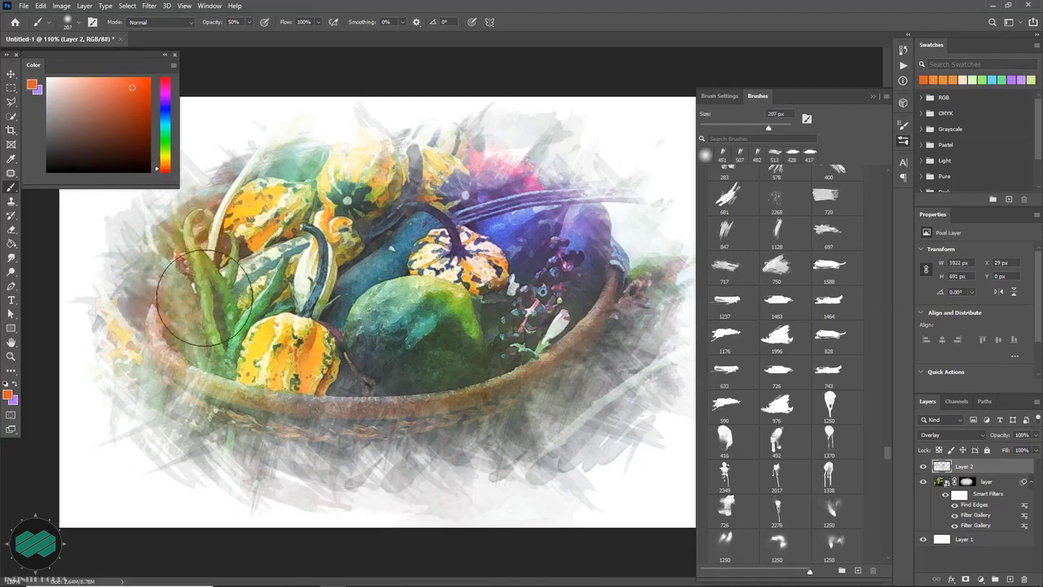
left_click_drag(166, 161, 166, 155)
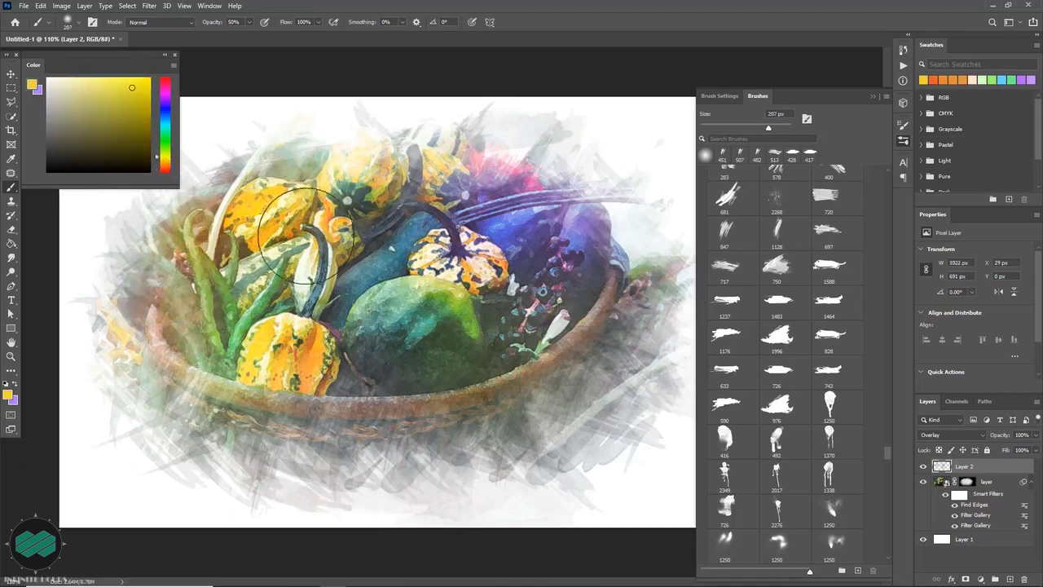
Add a new layer on top, choose the 400 px streaky stroke brush and try a yellow stroke.
left_click(1011, 579)
scroll(888, 447, "up", 5)
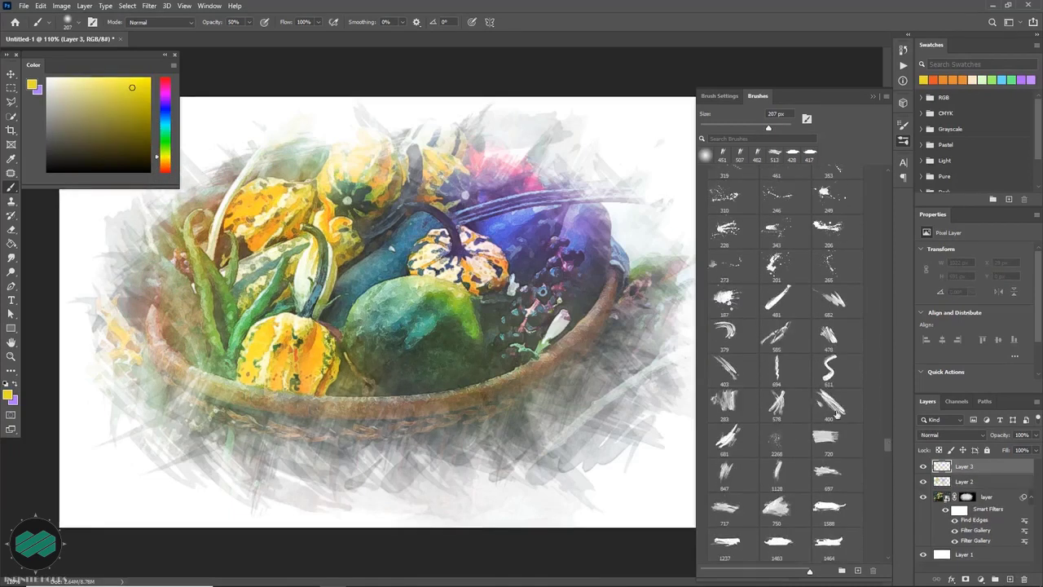
right_click(488, 288, "alt")
left_click(538, 279)
key("ctrl+z")
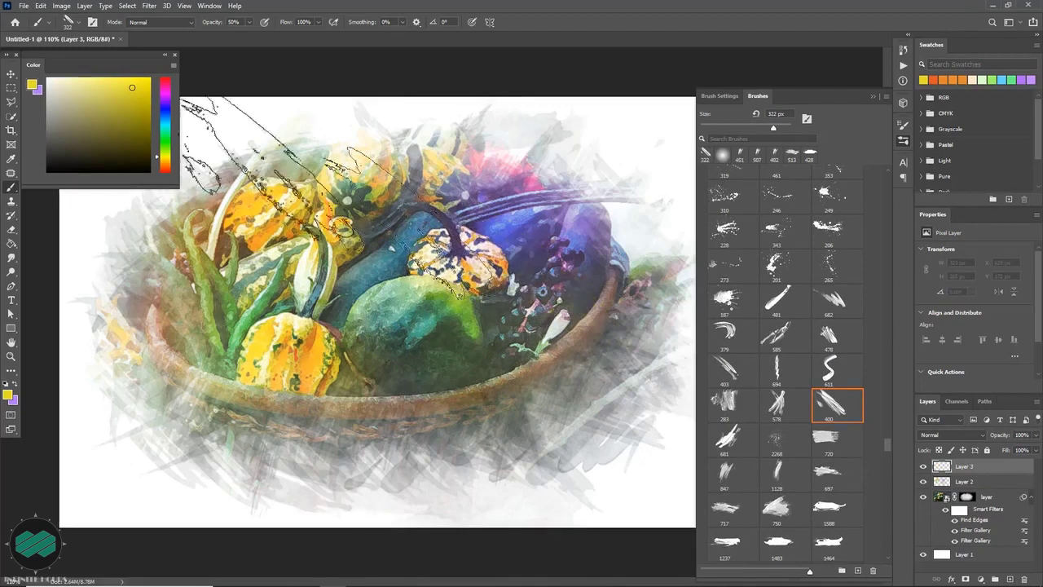
Set the new layer's blend mode to Overlay and brush blue sampled from the purple vegetables across that area.
left_click(168, 122)
left_click(507, 233, "alt")
right_click(545, 244, "alt")
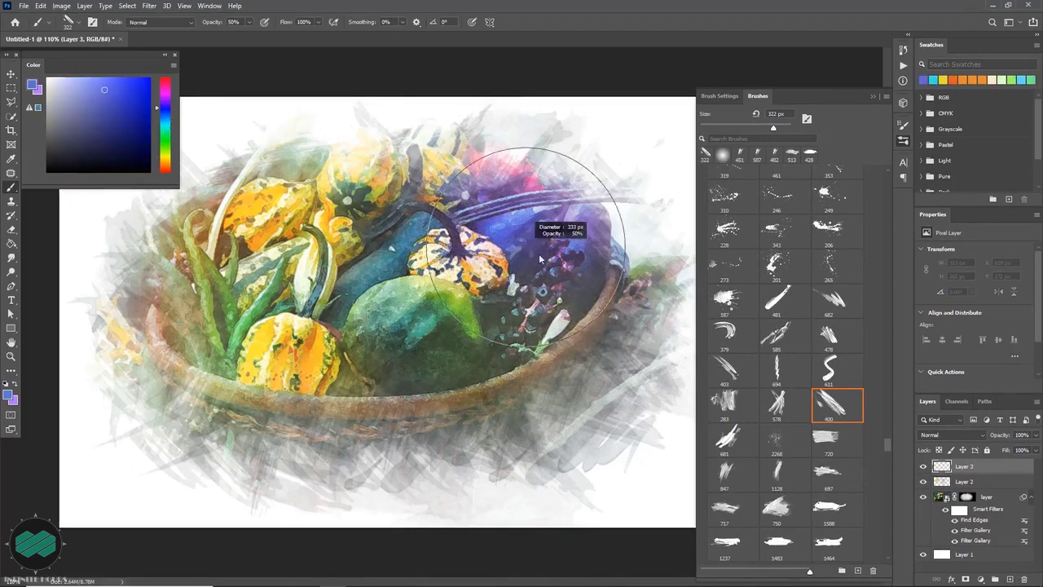
left_click(949, 435)
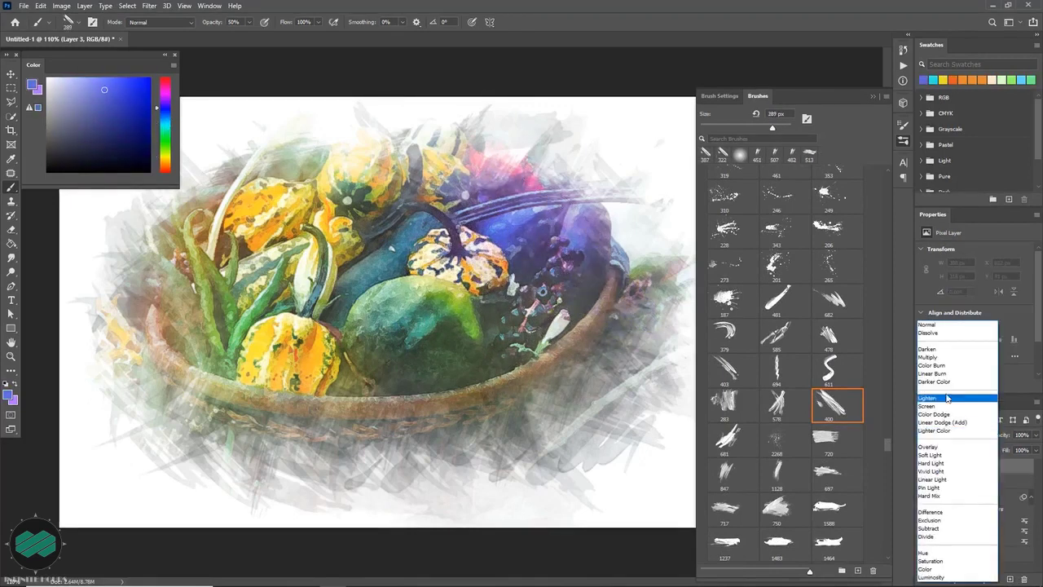
left_click(942, 448)
right_click(582, 251, "alt")
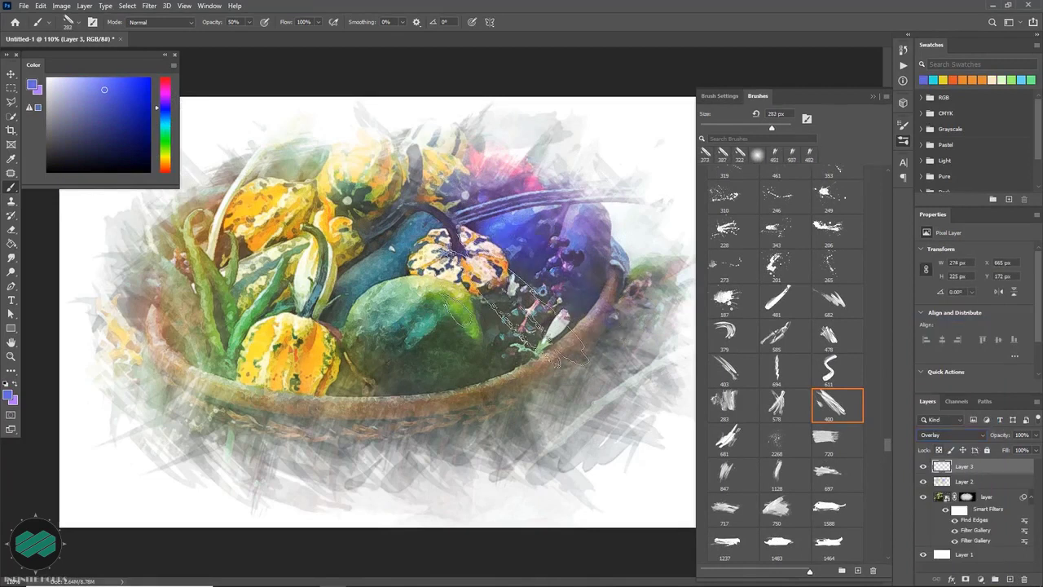
Sample brown from the basket, set the brush angle to 45° and stroke the basket's lower-right rim at about 224 px.
left_click(513, 362, "alt")
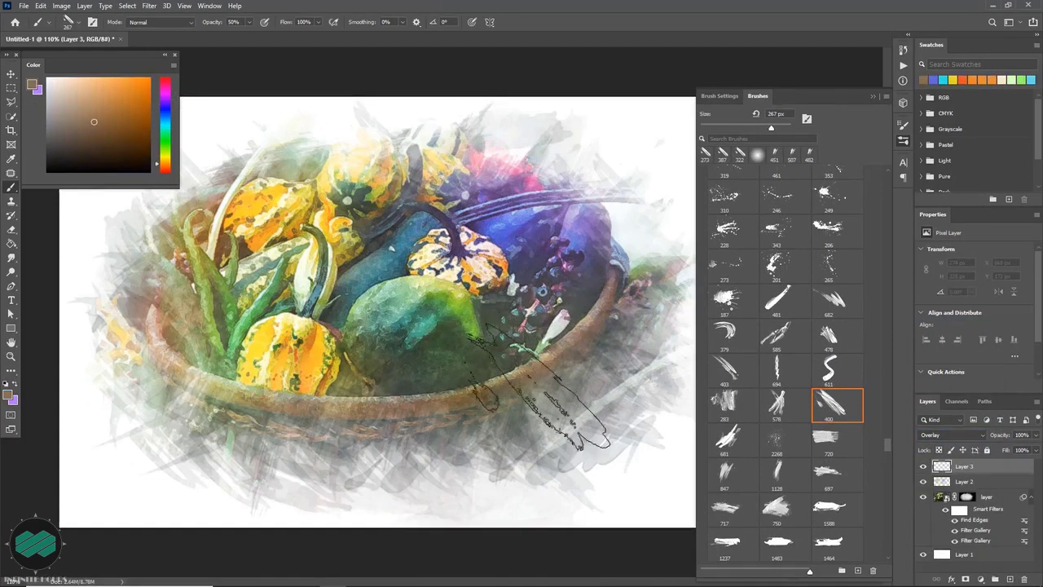
right_click(590, 316)
left_click_drag(590, 315, 584, 301)
right_click(518, 382, "alt")
left_click(521, 383)
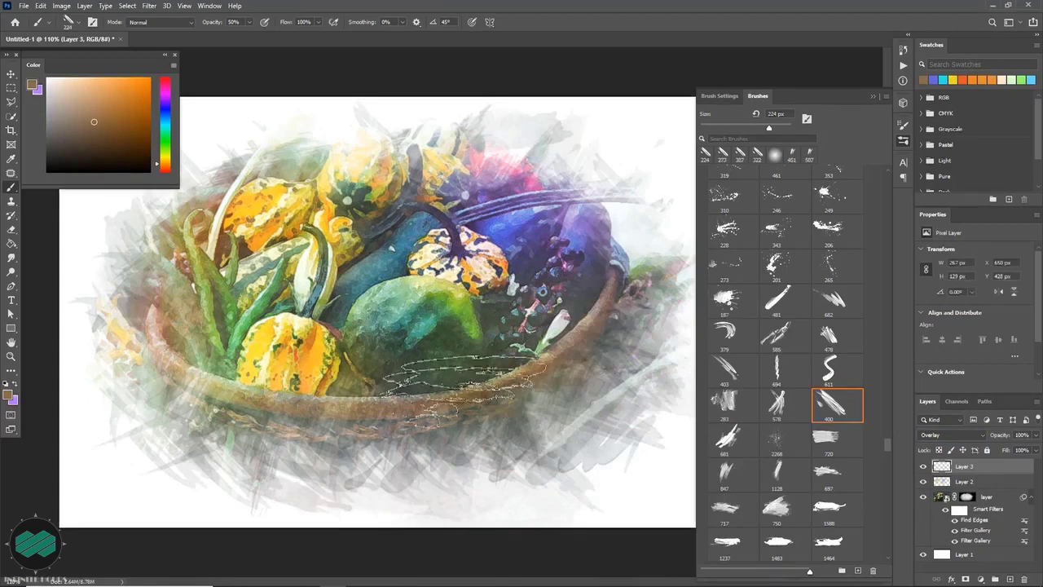
Rotate the brush tip in fine increments and paint brown strokes along the middle of the basket's front rim.
key("Left")
key("Left")
key("Left")
key("Left")
key("Left")
key("Left")
key("Left")
key("Left")
key("Left")
key("Left")
key("Left")
key("Left")
key("Left")
key("Left")
key("Left")
key("Left")
key("Left")
key("Left")
key("Left")
key("Left")
right_click(444, 396, "alt")
left_click(416, 420)
Rotate the brush tip in larger increments and paint brown strokes on the basket's left rim and below its front.
key("shift+Right")
key("shift+Right")
key("shift+Right")
key("shift+Right")
key("shift+Right")
key("shift+Right")
key("shift+Right")
key("shift+Right")
key("shift+Right")
left_click(161, 354)
key("shift+Right")
key("shift+Right")
key("shift+Right")
left_click(365, 459)
Choose the 150 px dry bristle brush, enlarge it to 290 px and stroke the basket's lower-right interior with brown.
left_click_drag(889, 441, 887, 402)
key("bracketright")
key("bracketright")
key("bracketright")
key("bracketright")
key("bracketright")
key("bracketright")
key("bracketright")
left_click(542, 350)
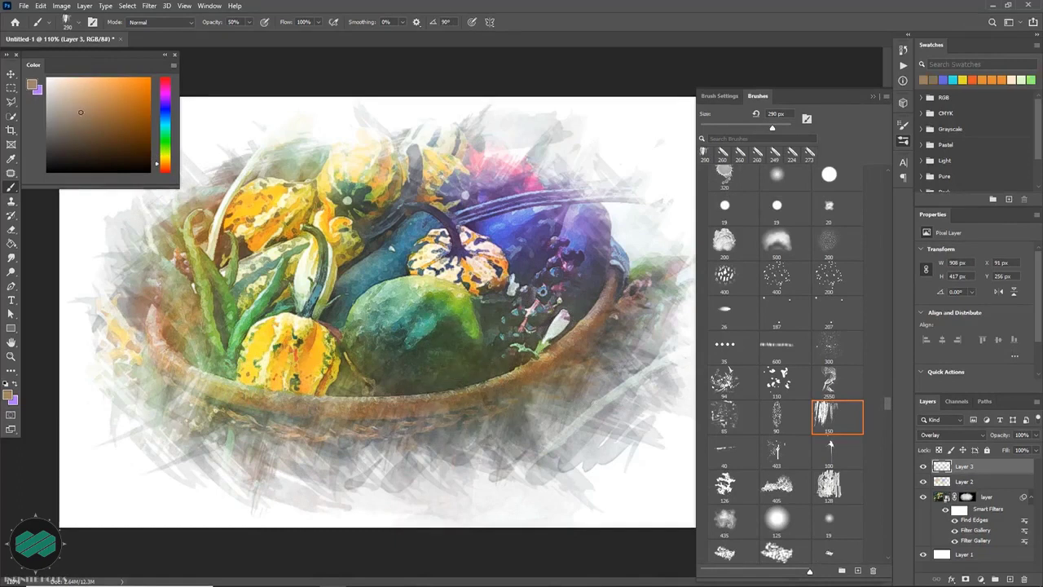
Rotate the bristle brush to -105° and paint strokes in brown and muted green on the basket's left rim.
key("shift+Left")
key("shift+Left")
key("shift+Left")
key("shift+Left")
key("shift+Left")
key("shift+Left")
key("shift+Left")
key("shift+Left")
key("shift+Left")
key("shift+Left")
left_click(190, 393)
left_click(198, 341)
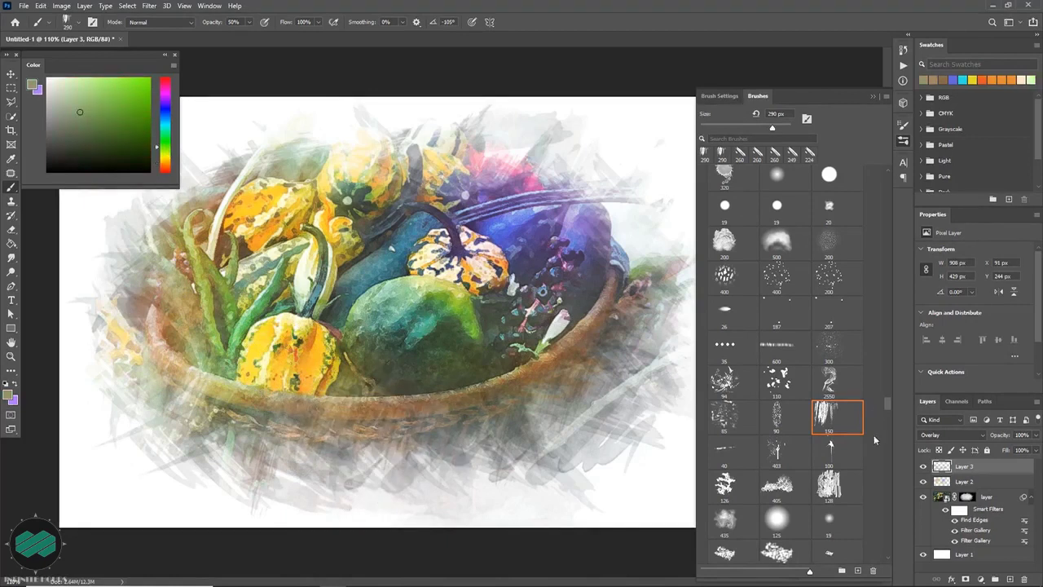
Choose the 1081 px radiating streak brush, size it to about 394 px and paint green strokes over the basket's lower right.
left_click_drag(888, 397, 885, 276)
left_click(733, 378)
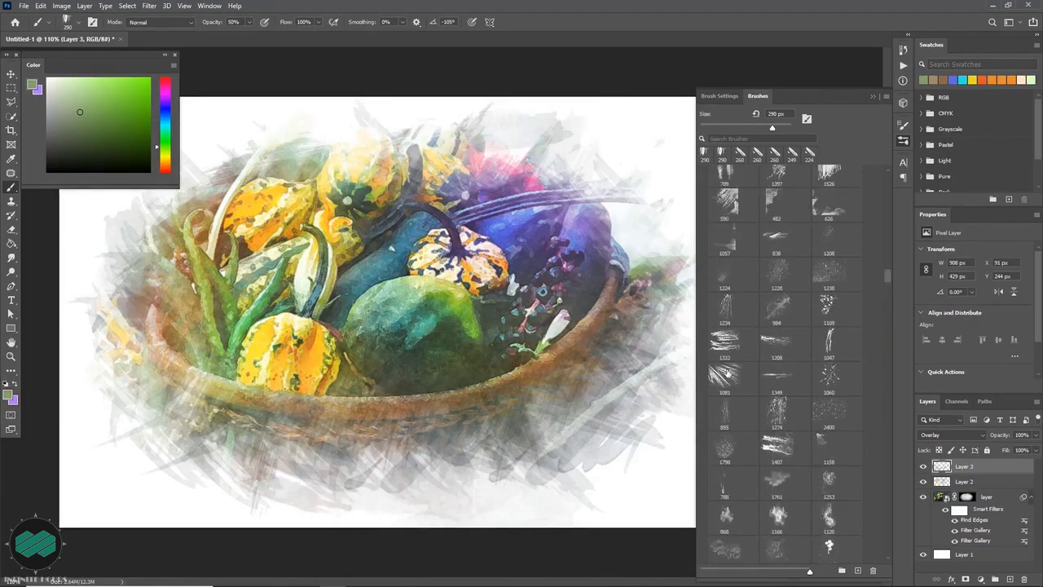
left_click_drag(420, 306, 326, 310)
left_click(473, 367)
left_click_drag(618, 422, 577, 420)
left_click(522, 342)
Shift the color to olive and dark brown and stroke the front pumpkin, the basket's left side and its center.
left_click(166, 159)
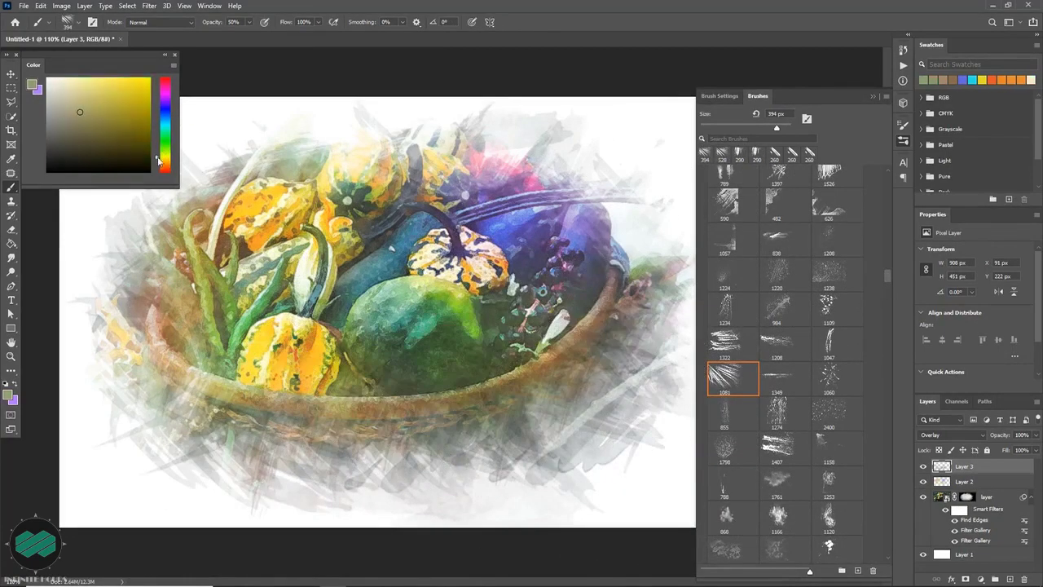
left_click(285, 387)
left_click(83, 141)
left_click_drag(228, 368, 216, 369)
left_click(217, 368)
left_click_drag(165, 157, 165, 164)
left_click_drag(349, 265, 352, 265)
left_click(352, 265)
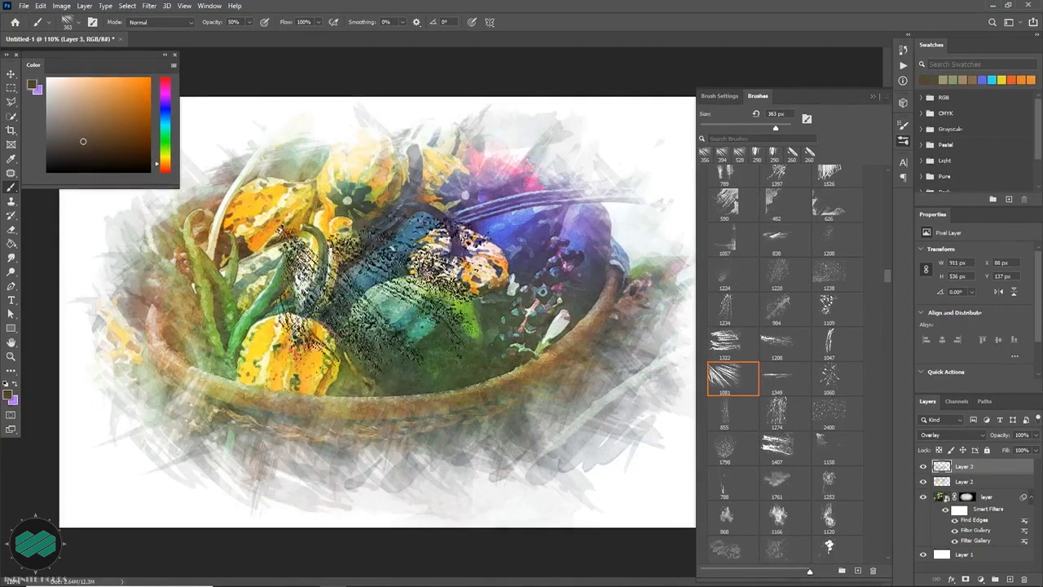
Rotate the streak brush to -160° and paint dark brown strokes over the purple vegetables and the basket's right side.
right_click(573, 328)
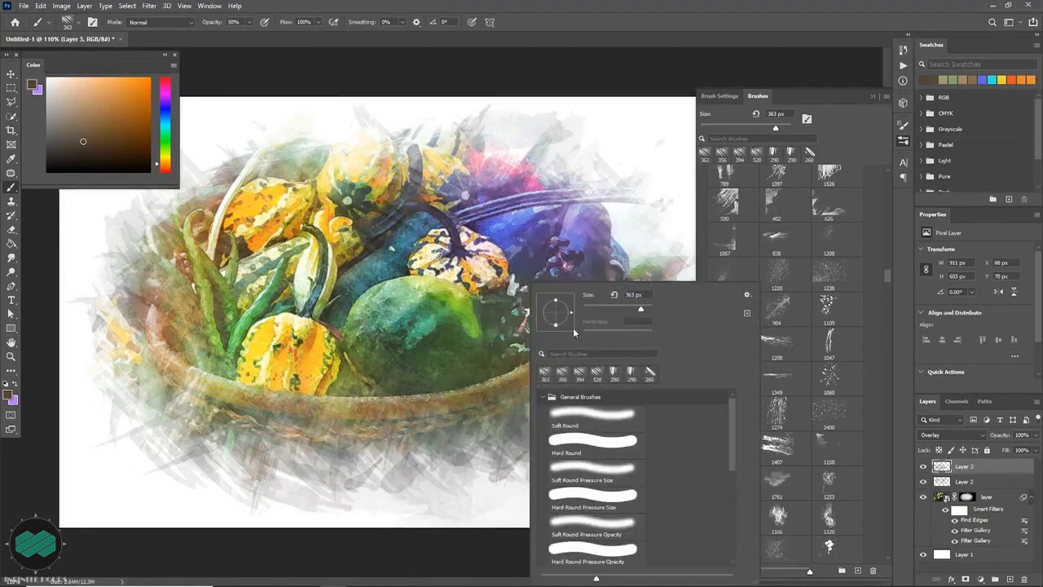
left_click(540, 319)
left_click(507, 219)
left_click(568, 303)
left_click(512, 377)
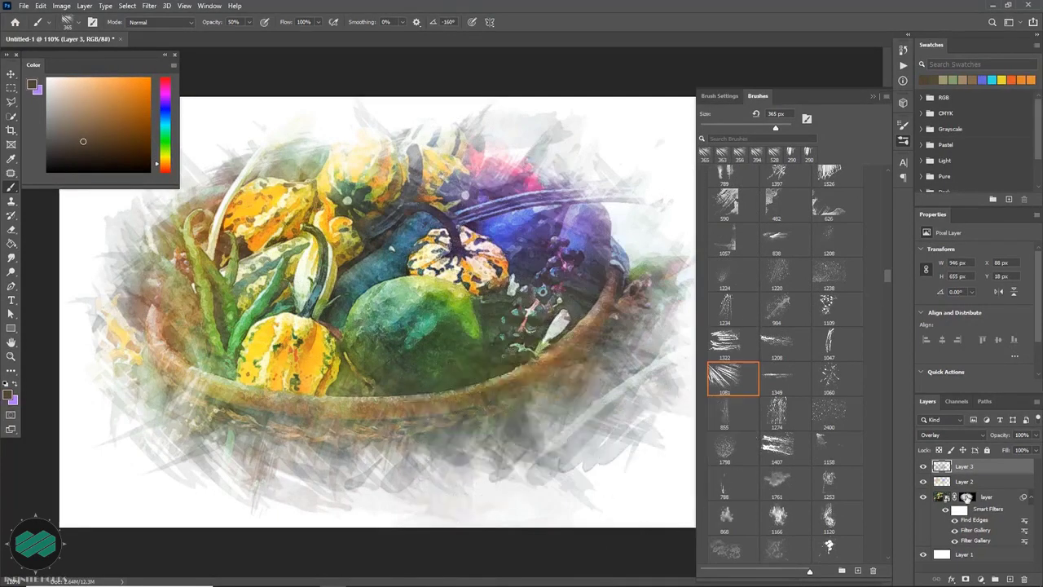
Add another Overlay layer and splatter dark brown spots on the basket's right side with the 284 px Special Effects brush.
left_click(1010, 579)
left_click_drag(888, 279, 887, 180)
left_click(950, 447)
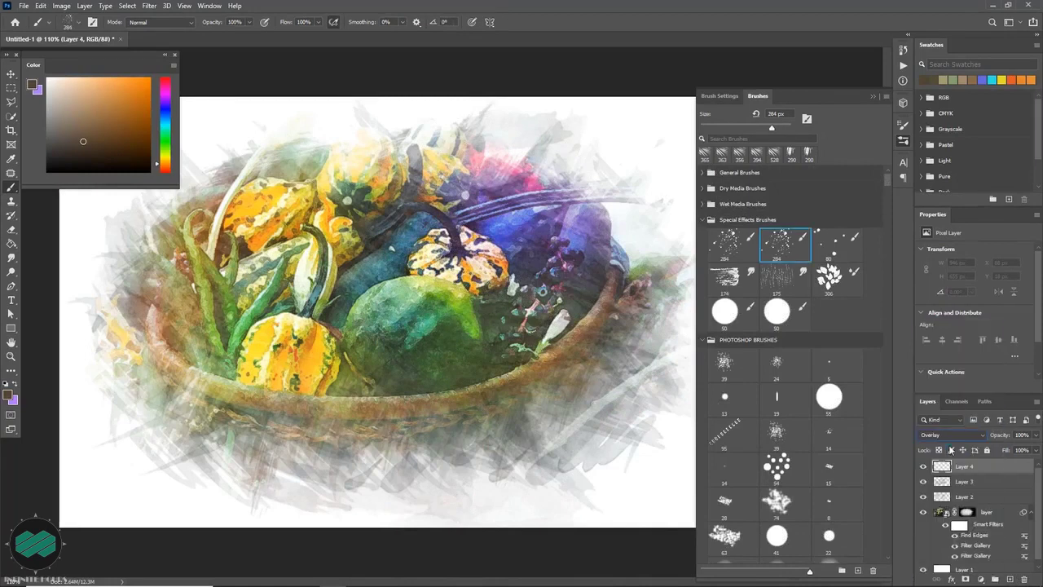
left_click(593, 320)
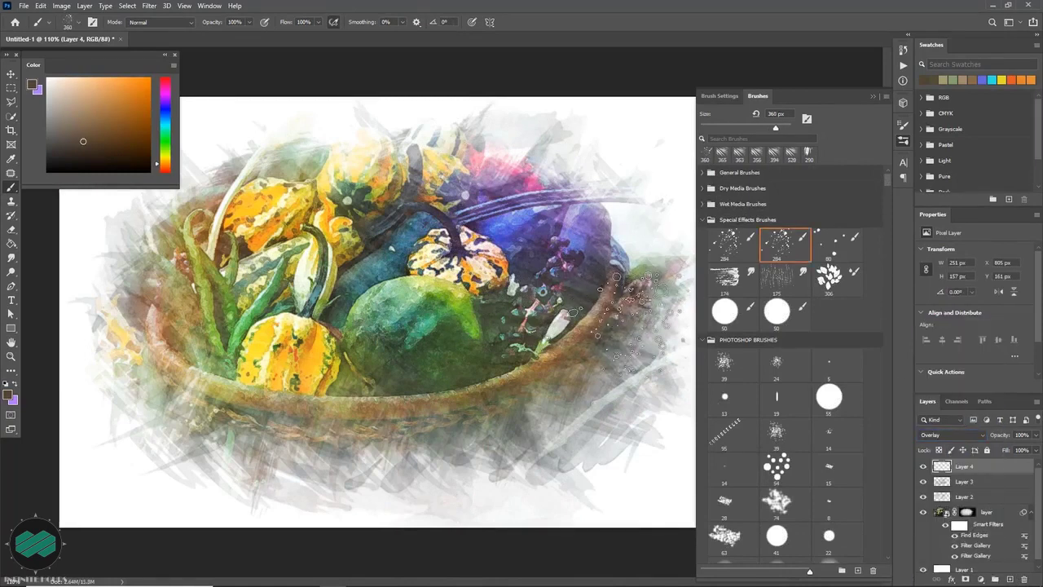
Splatter purple spots around the basket and green spots sampled from the beans over its lower left.
key("x")
left_click(644, 383)
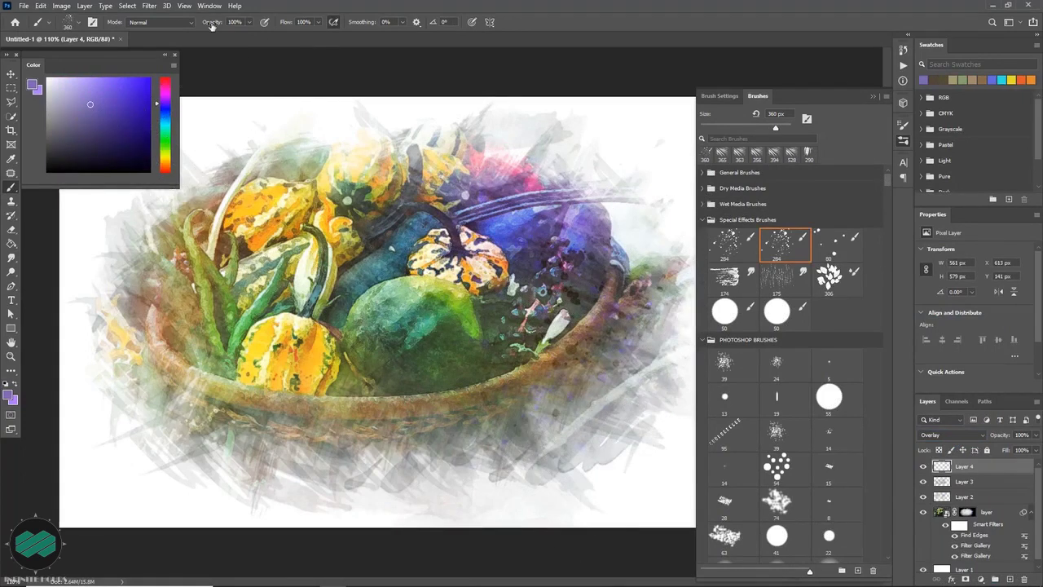
left_click(238, 368)
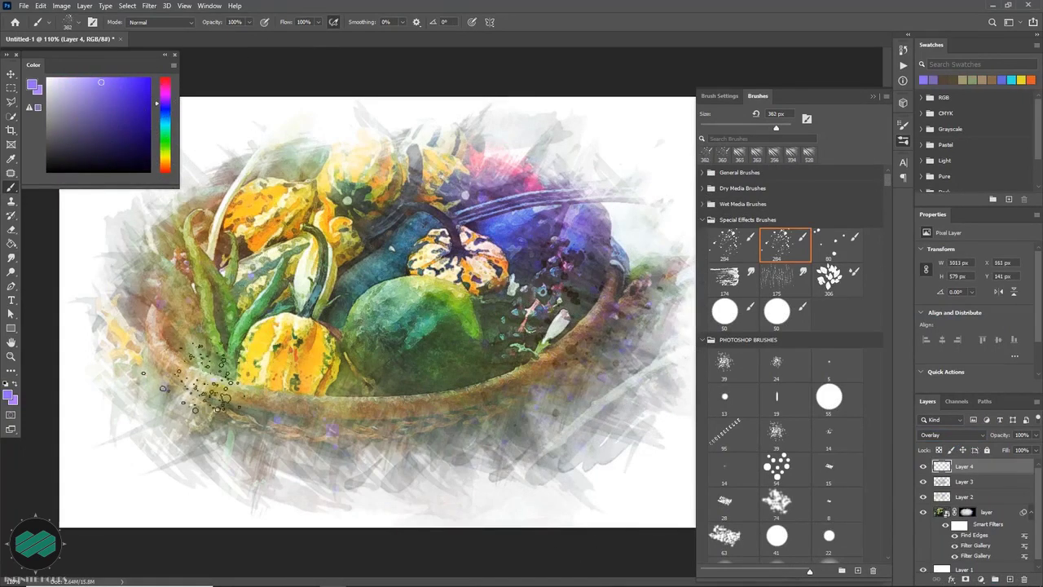
left_click(211, 323, "alt")
left_click(181, 412)
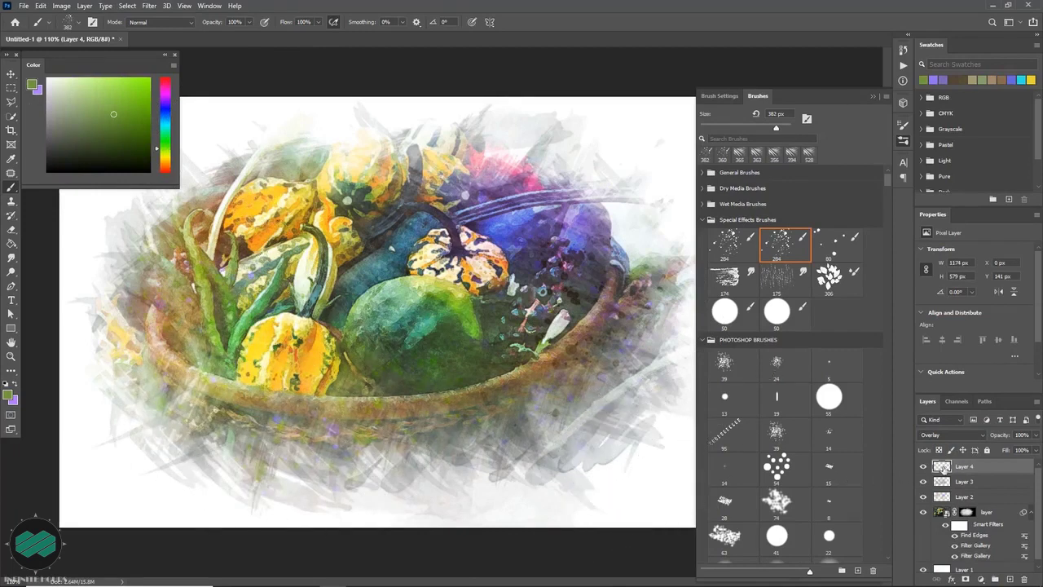
Set the splatter layer's blend mode to Screen and splatter light green and yellow spots over the vegetables.
left_click(969, 437)
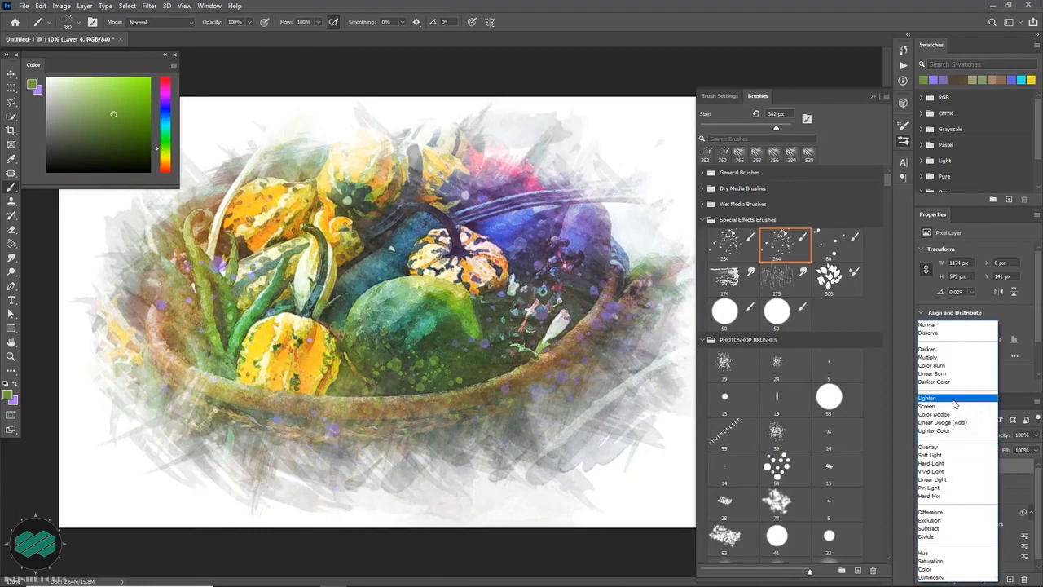
left_click(954, 407)
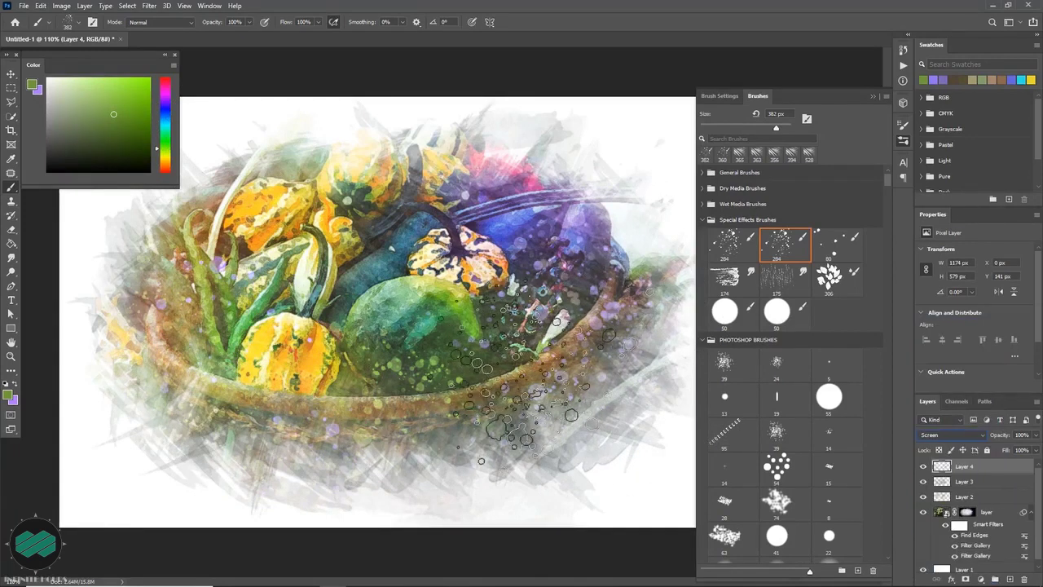
left_click(466, 311, "alt")
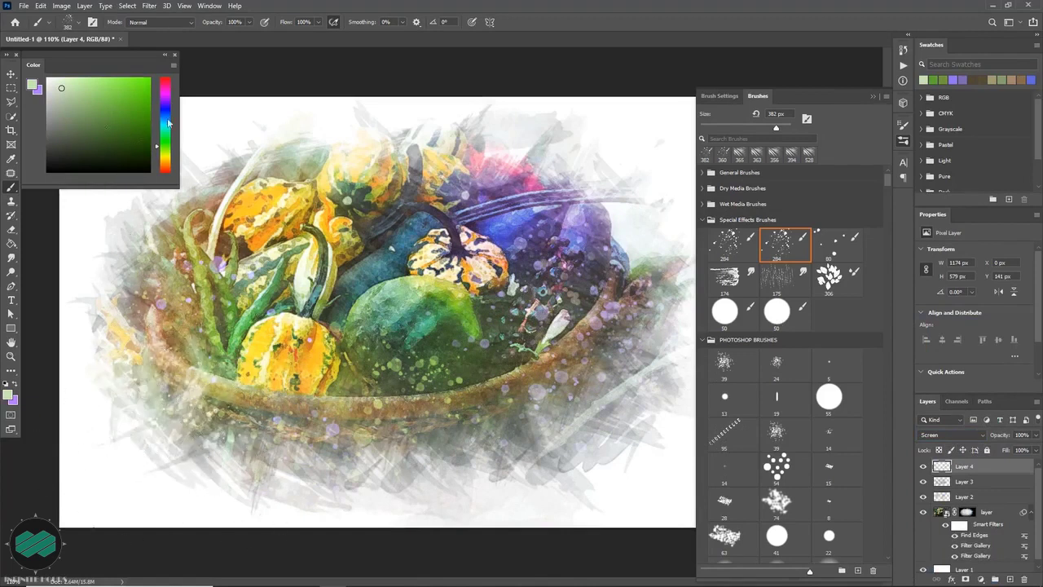
left_click(249, 208, "alt")
left_click_drag(253, 216, 226, 216)
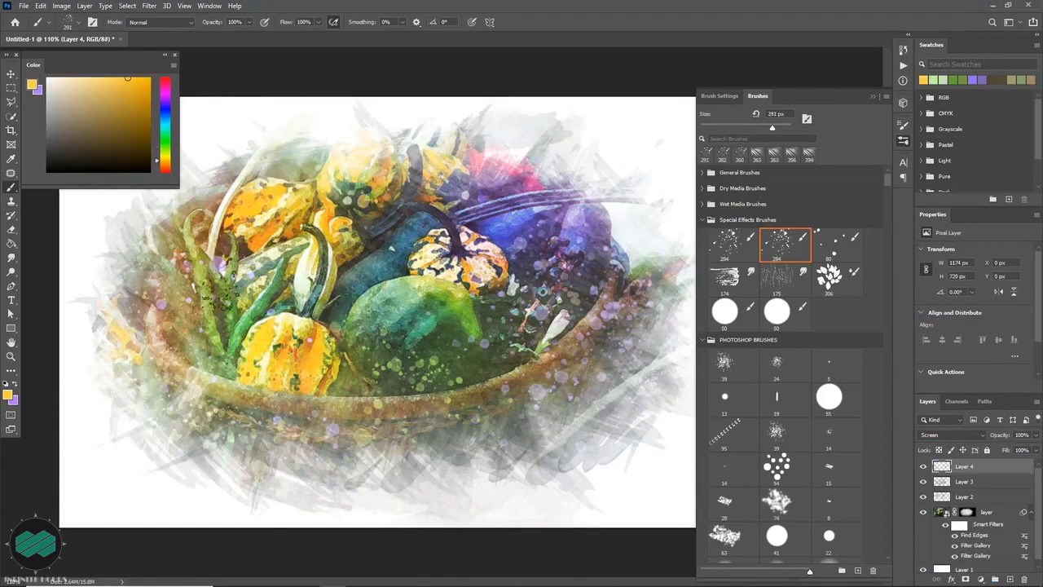
Try adding blue-purple and grey splatters sampled from the painting on the basket's right side.
left_click(558, 229, "alt")
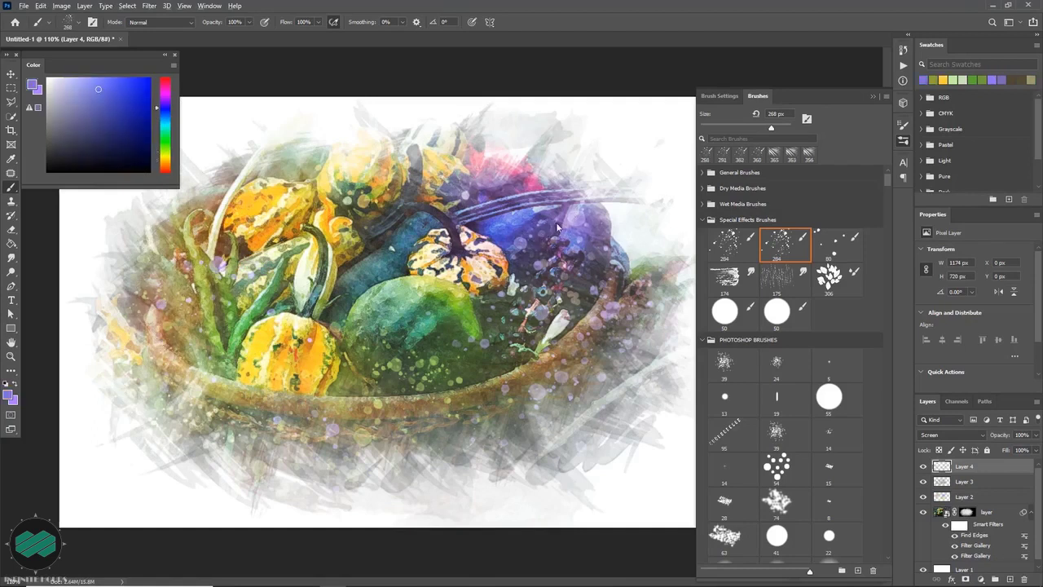
key("ctrl+z")
left_click(615, 364, "alt")
left_click_drag(609, 405, 614, 405)
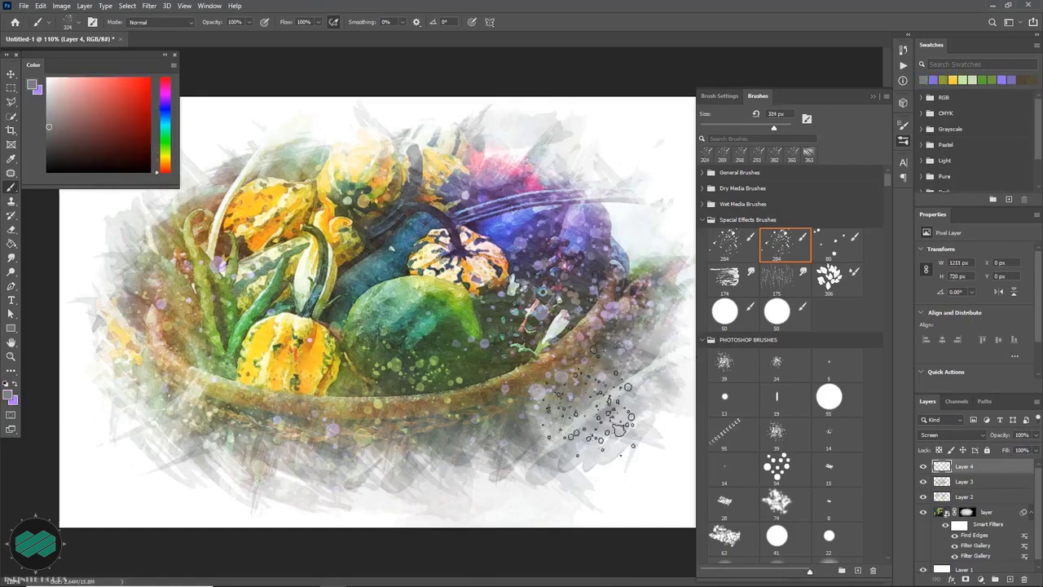
Switch to the Eraser with a 675 px feathered brush and erase some splatter around the basket's front rim.
key("e")
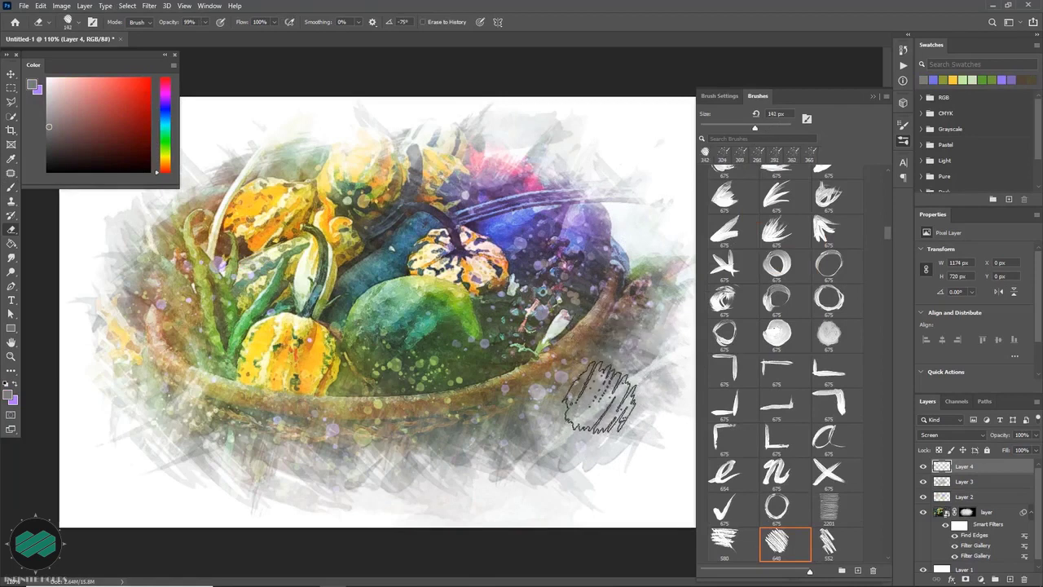
left_click(780, 231)
left_click_drag(420, 380, 305, 380)
left_click_drag(521, 370, 480, 369)
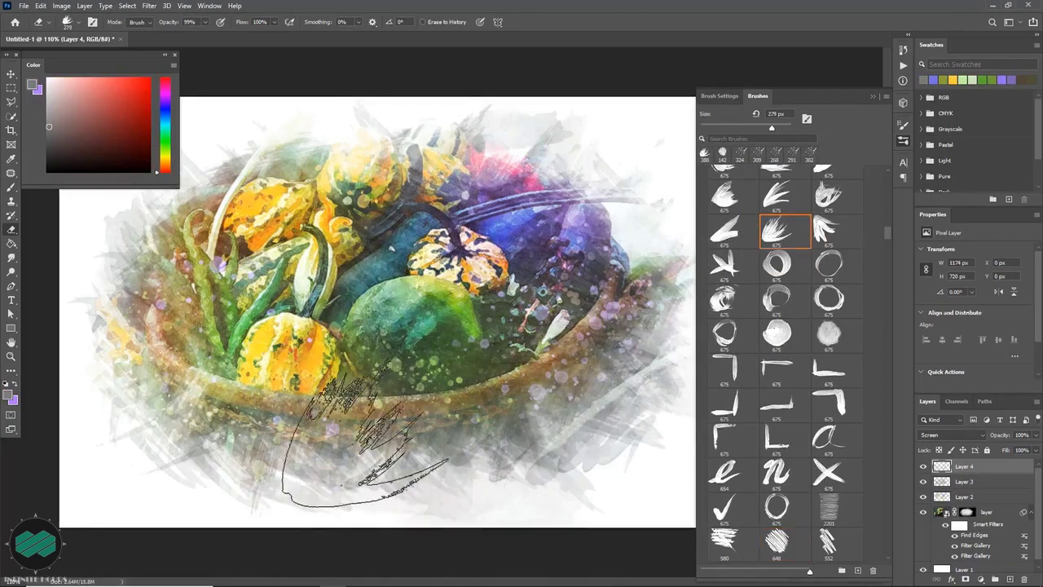
left_click_drag(469, 314, 453, 317)
Rotate the eraser tip to -180° and erase splatter over the melon's right side and the green beans.
key("shift+Right")
key("shift+Right")
key("shift+Right")
key("shift+Right")
key("shift+Right")
key("shift+Right")
key("shift+Right")
key("shift+Right")
key("shift+Right")
key("shift+Right")
key("shift+Right")
key("shift+Right")
left_click(453, 316)
left_click(219, 316)
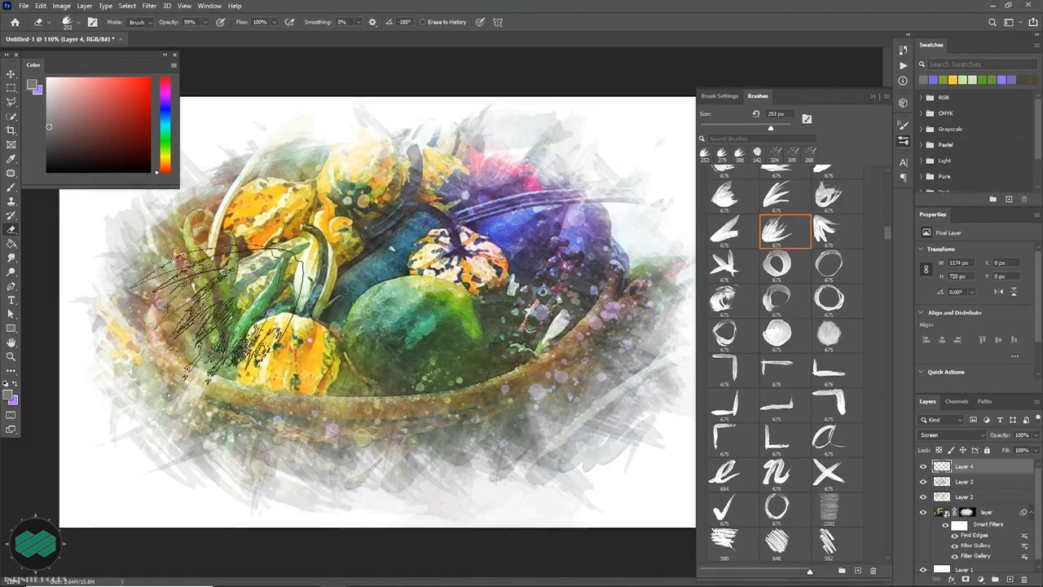
Erase parts of the color tints on Layer 3 and Layer 2 over the green beans and front rim.
left_click(974, 483)
left_click(241, 322)
left_click(964, 496)
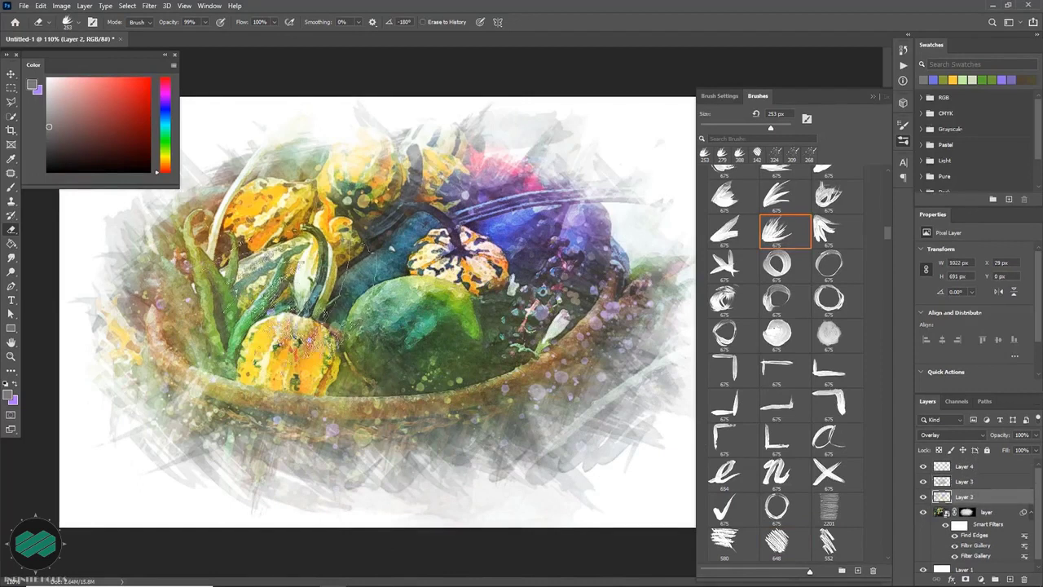
left_click(310, 403)
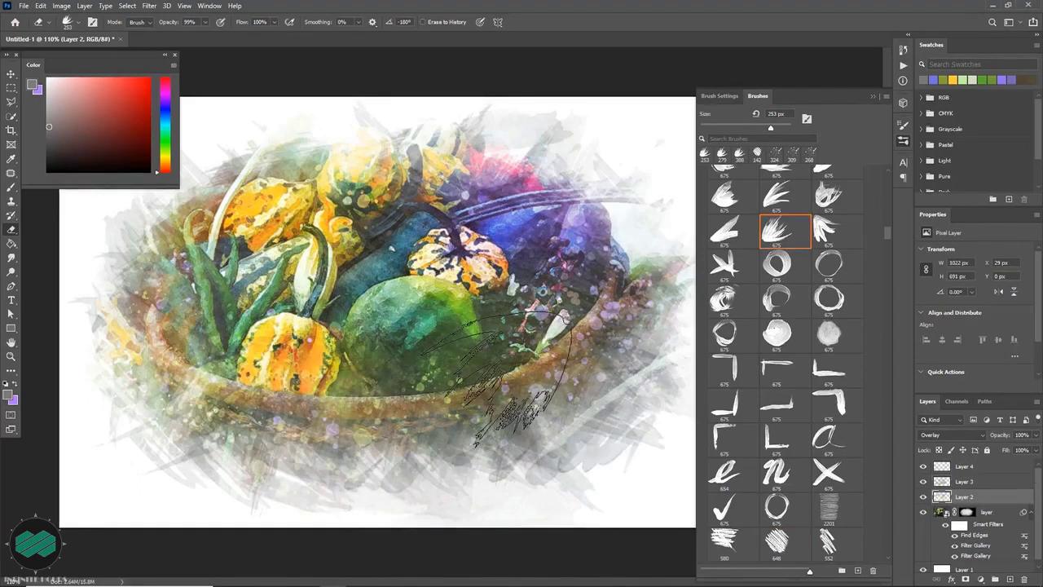
Add a Color Balance adjustment above the photo layer with midtones Cyan-Red -28, Magenta-Green -10 and Yellow-Blue +14.
left_click(995, 513)
left_click(982, 579)
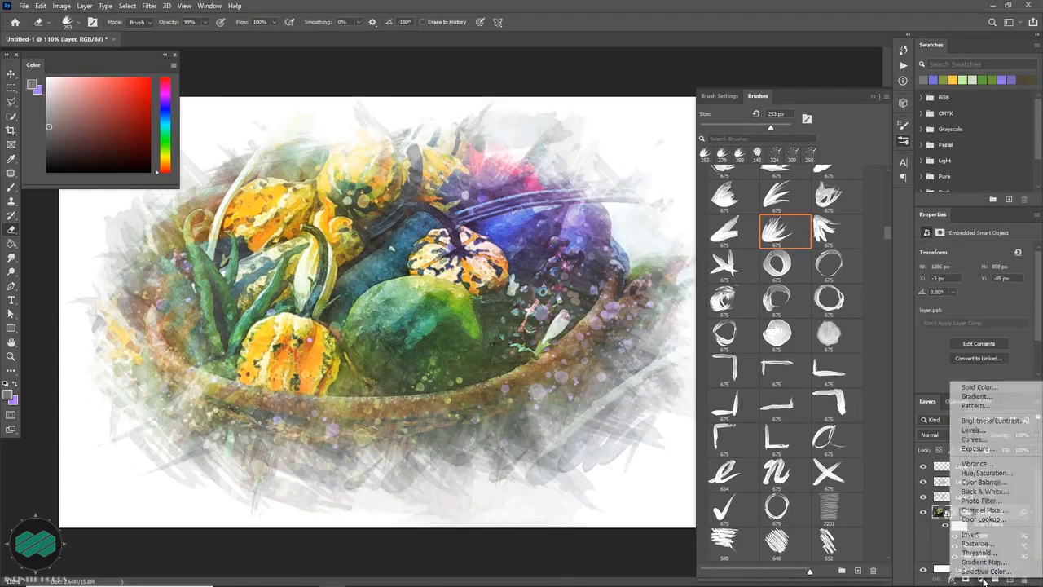
left_click(985, 483)
left_click_drag(960, 310, 951, 311)
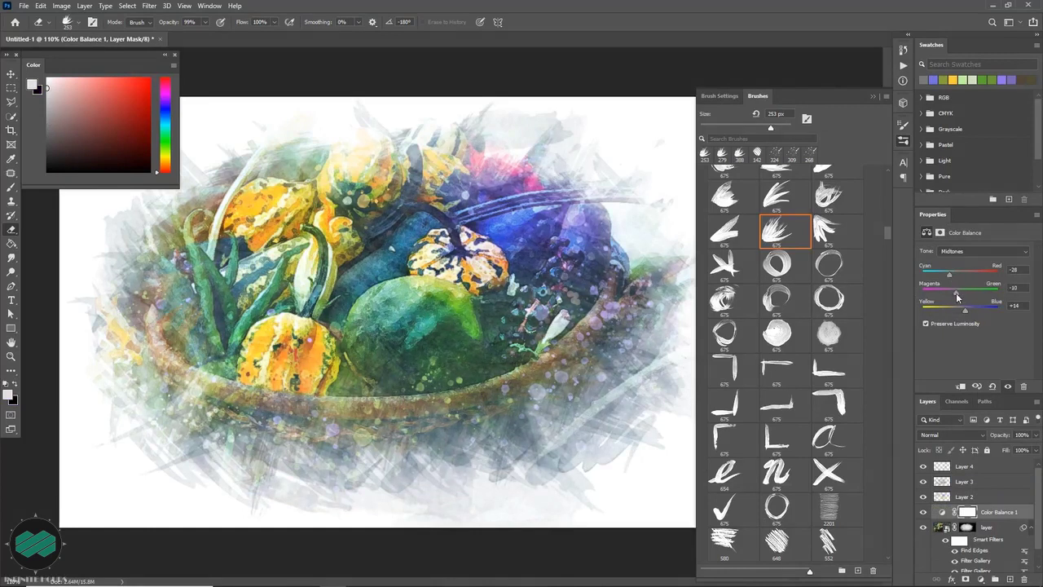
Add a Vibrance adjustment above the Color Balance with Vibrance -33 and Saturation +12, then collapse the Brushes and Color panels.
left_click(986, 578)
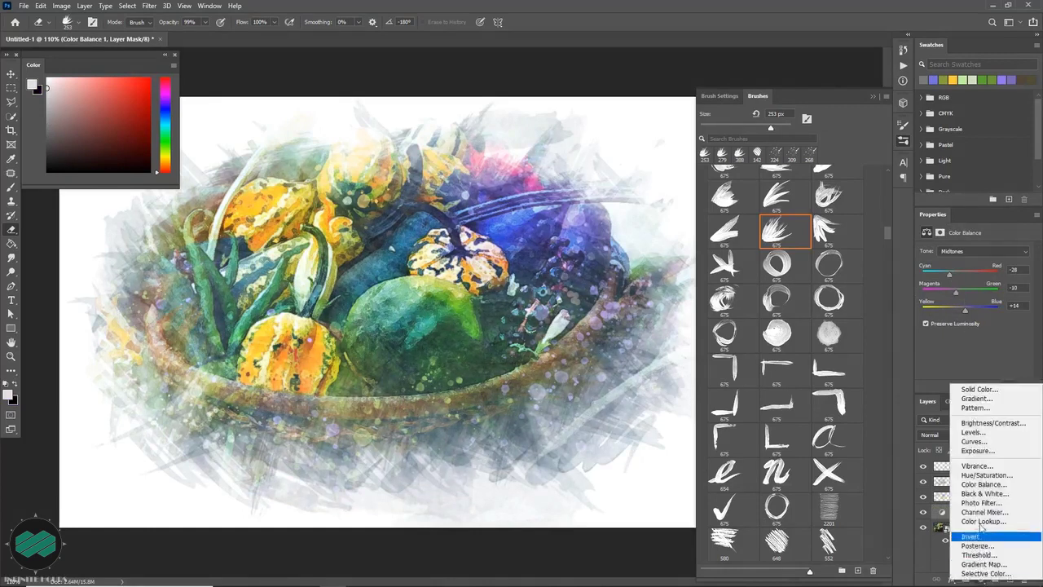
left_click(998, 466)
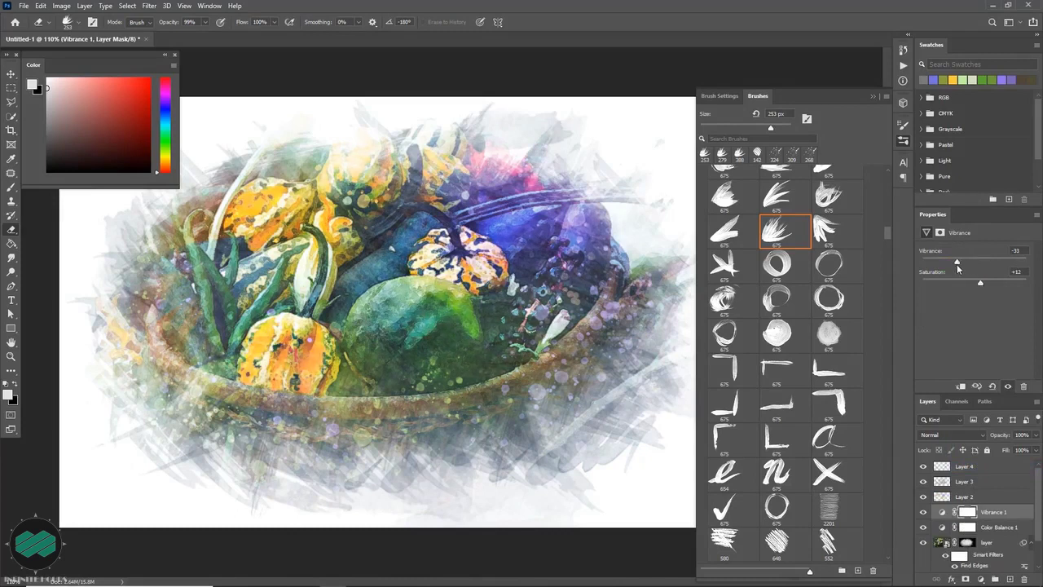
left_click(873, 96)
key("v")
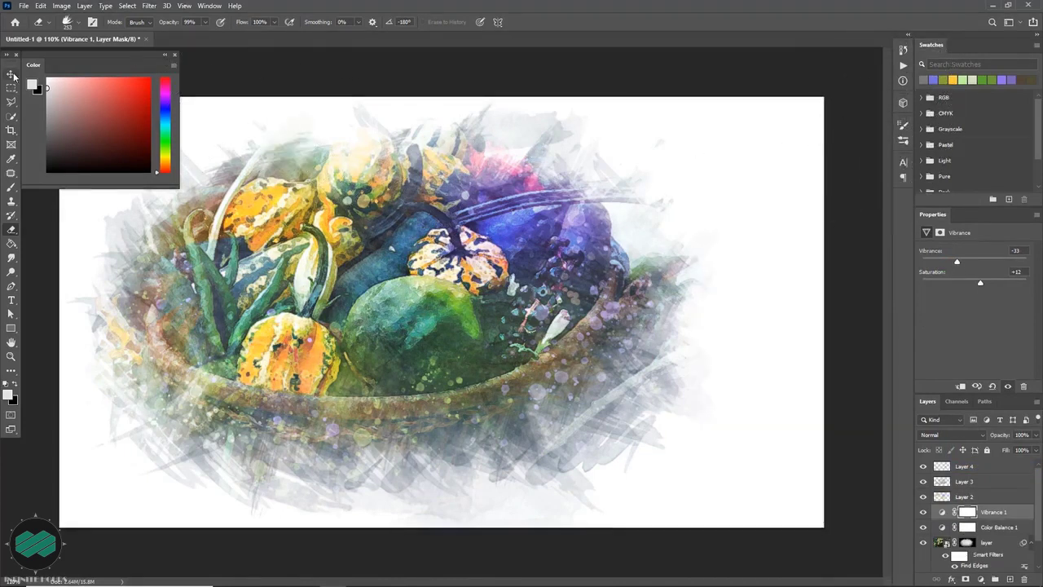
left_click(165, 54)
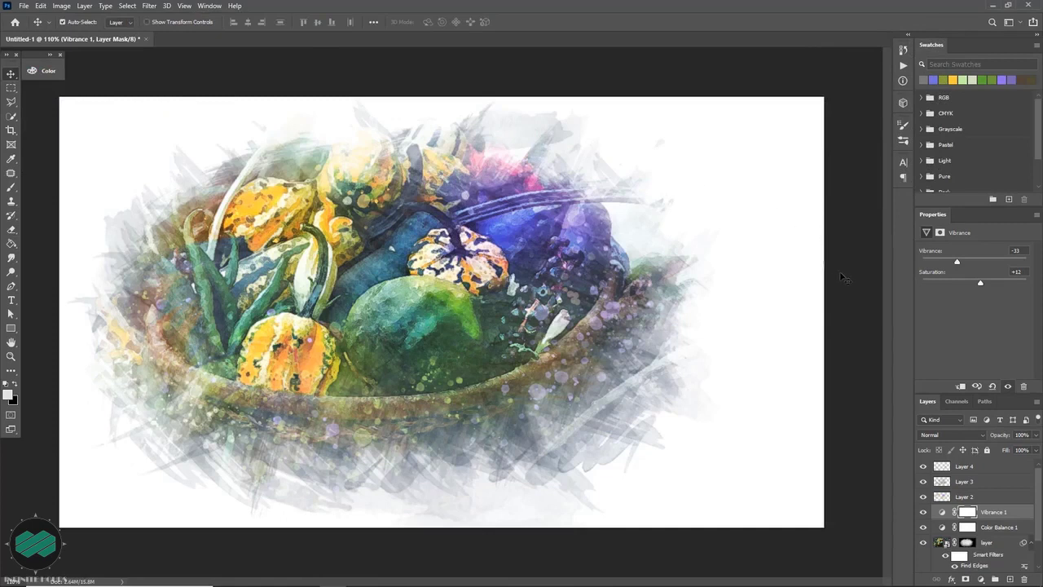
Select the masked photo layer together with Layers 2, 3 and 4 and shift the artwork toward the canvas centre.
left_click(1003, 545)
scroll(1009, 554, "down", 2)
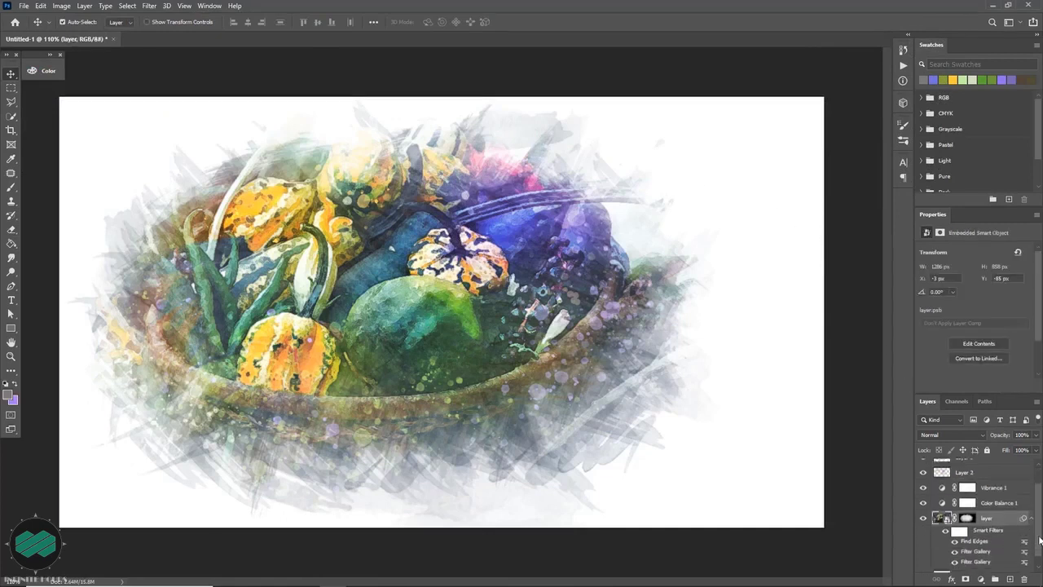
key("ctrl+t")
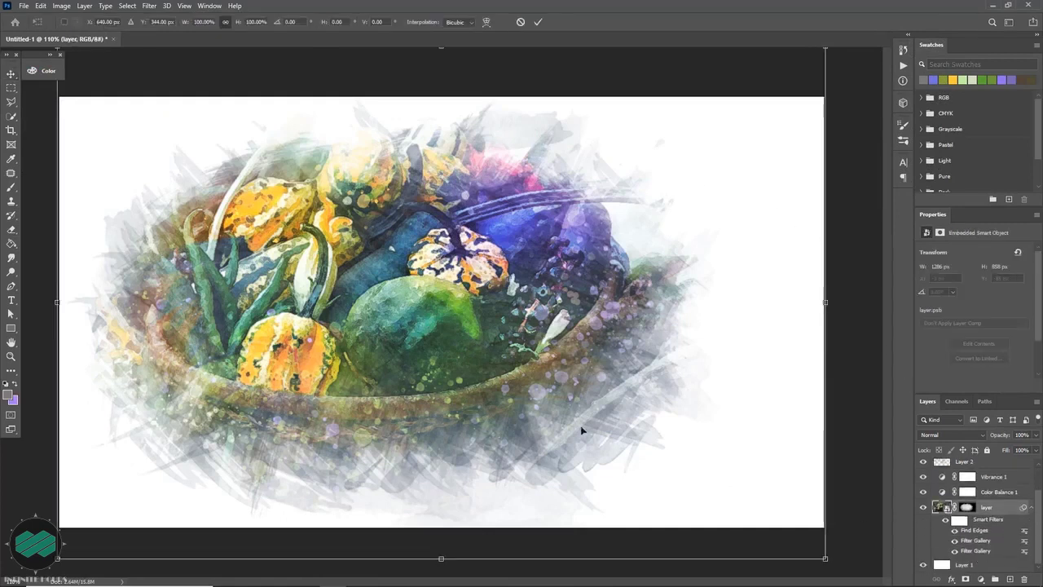
key("Return")
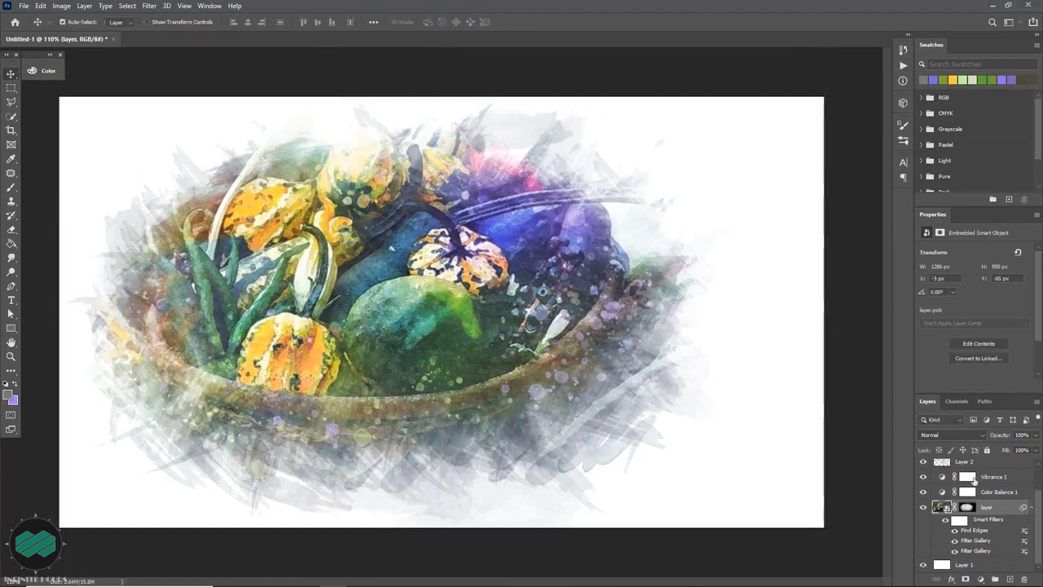
scroll(1026, 503, "up", 2)
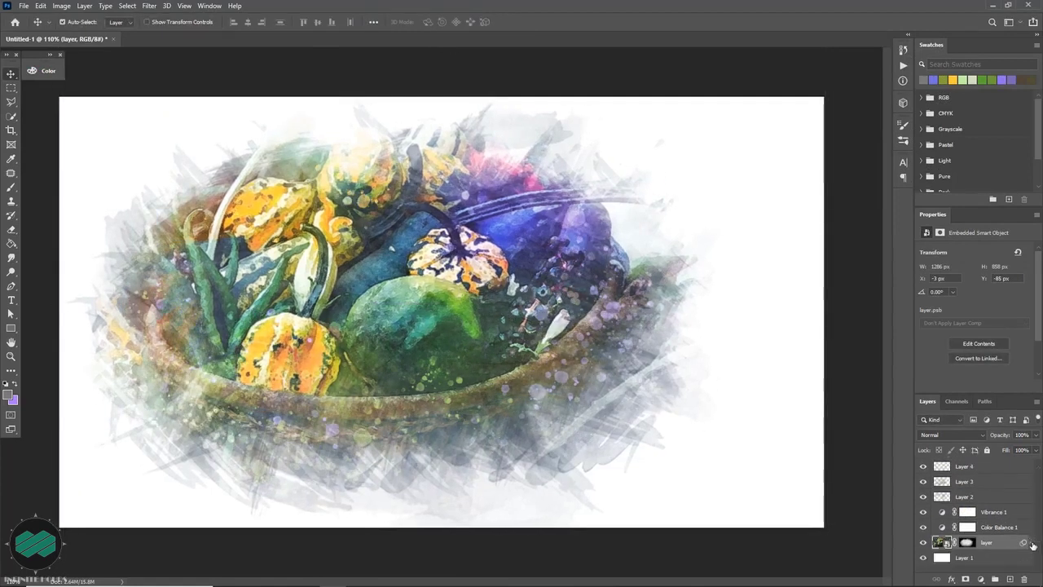
left_click(984, 472)
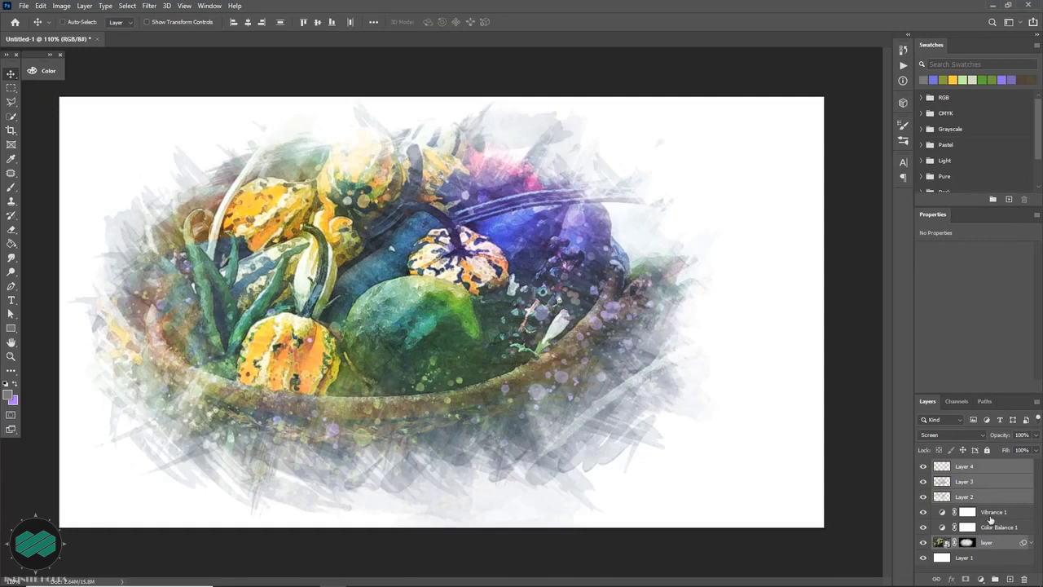
key("ctrl+t")
left_click_drag(466, 333, 521, 346)
key("Return")
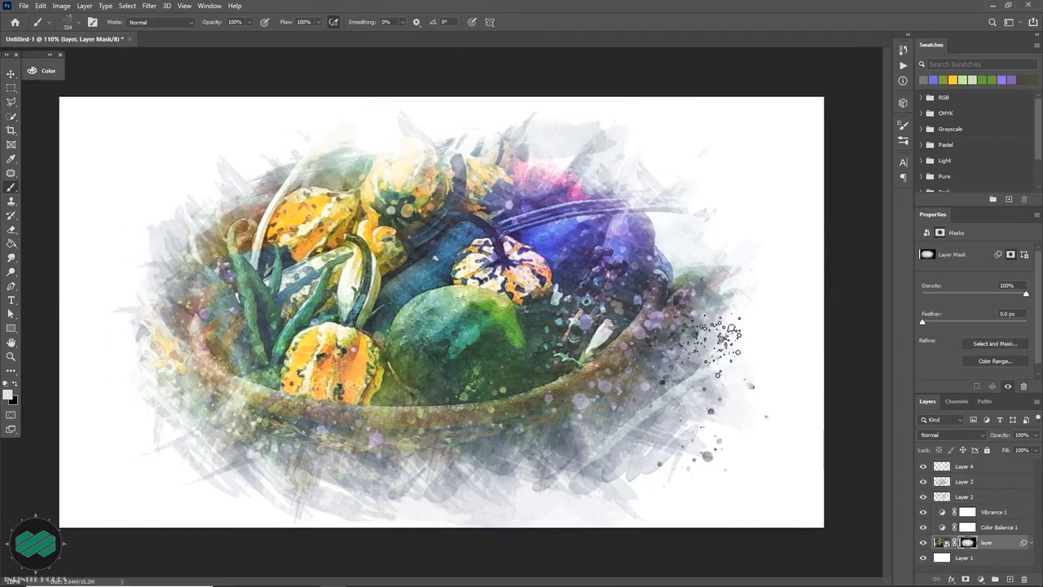
Stamp white splatter on the photo layer's mask around the basket's lower and left edges with 324 and 220 px splatter tips.
left_click(530, 432)
left_click(236, 436)
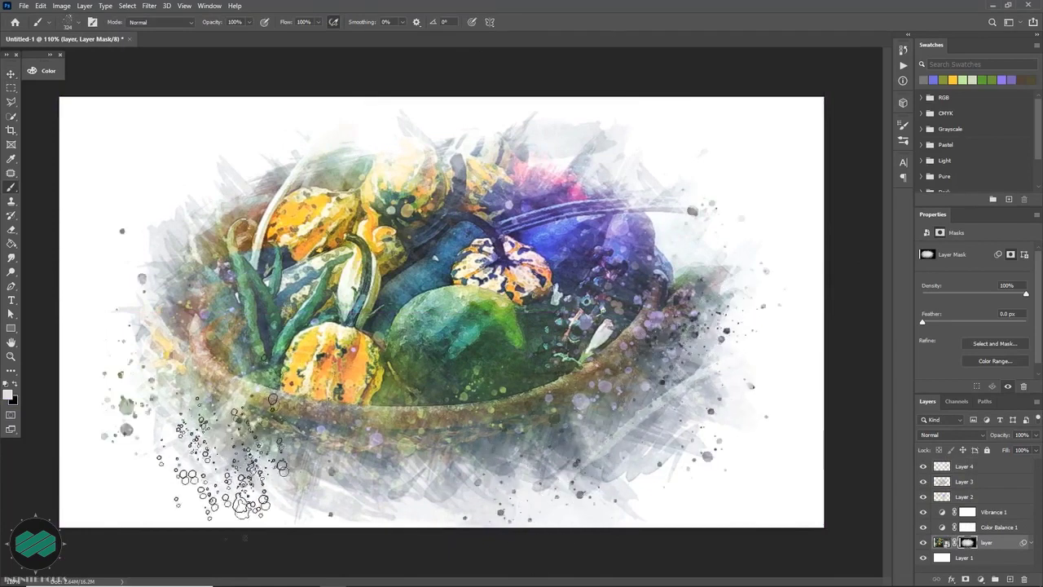
key("ctrl+z")
left_click(197, 383)
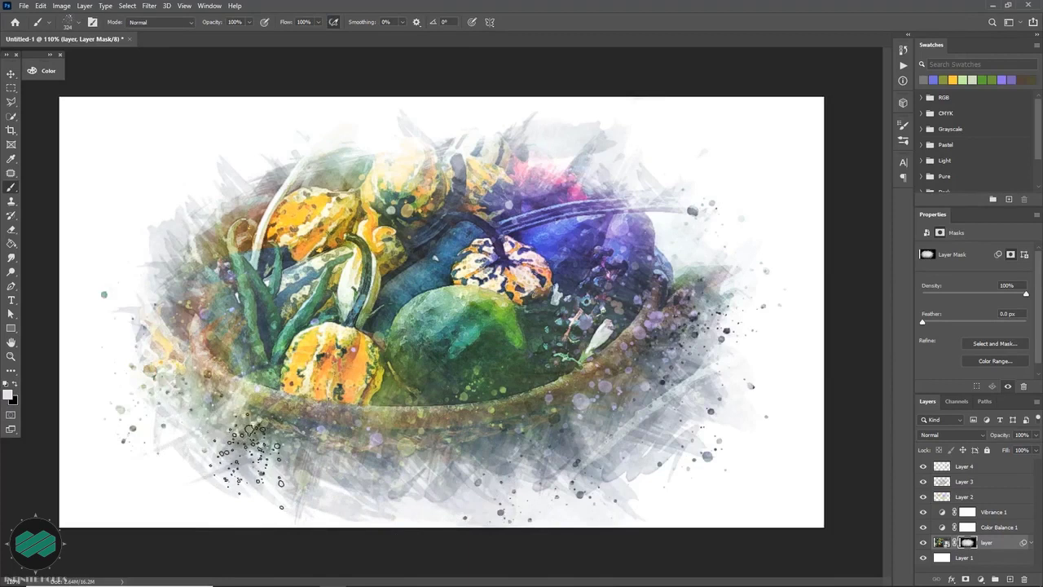
mouse_move(315, 458)
left_mouse_down()
mouse_move(275, 453)
mouse_move(316, 438)
left_mouse_up()
left_click(262, 475)
left_click(314, 444)
Undo the last 220 px splatter and stamp larger splatter, up to 420 px, around the artwork's right side and upper-left edge.
left_click(766, 412)
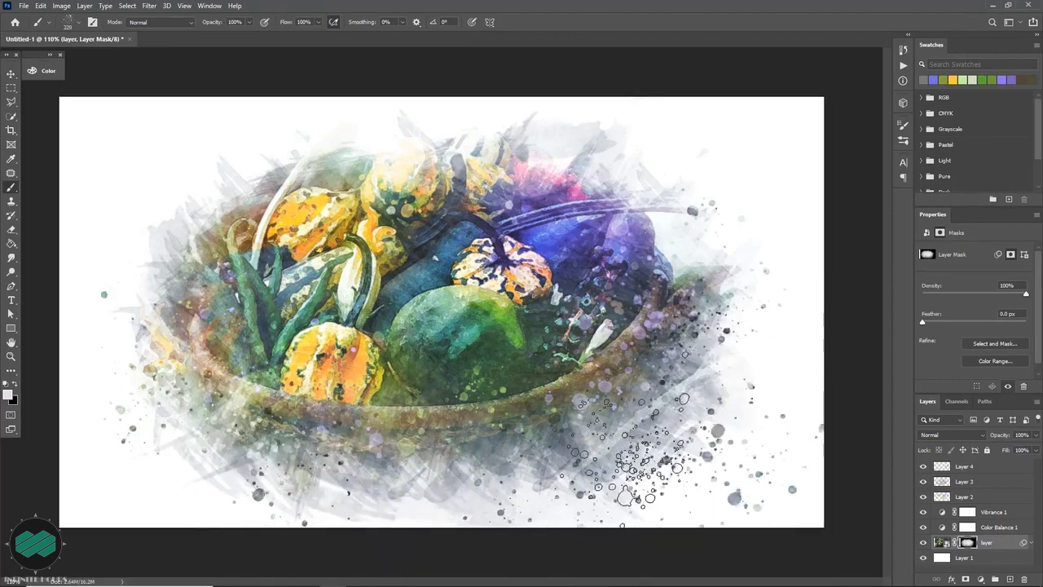
key("ctrl+z")
left_click_drag(732, 425, 751, 425)
left_click(698, 218)
left_click(693, 422)
left_click(224, 232)
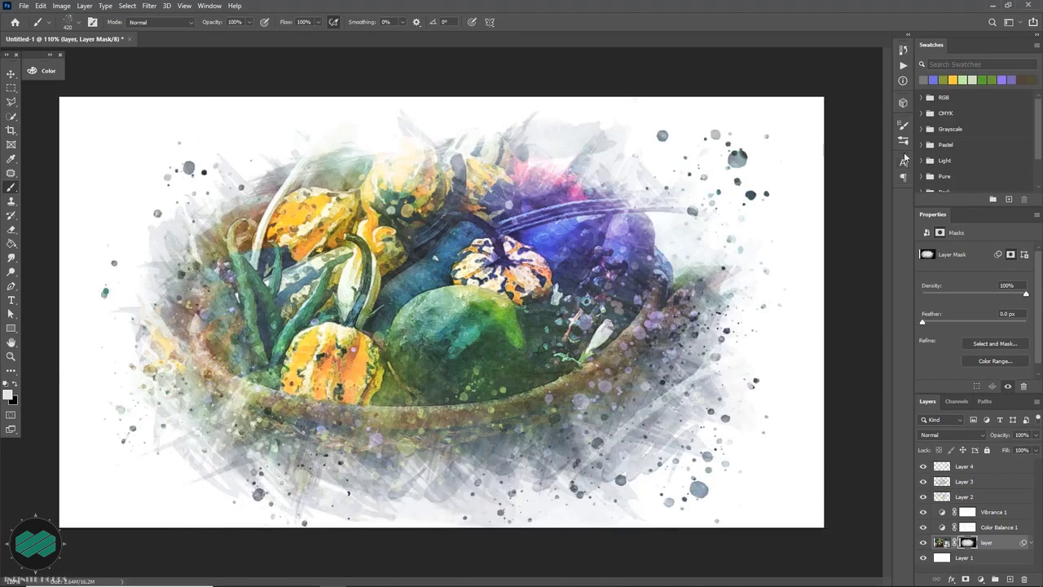
Choose the streaky 675 px brush tip, size it to 308 px and paint black on the mask at the basket's lower-left edge.
left_click(903, 142)
left_click_drag(888, 180, 886, 206)
left_click(837, 299)
left_click_drag(375, 395, 287, 397)
key("x")
left_click(229, 413)
left_click(226, 411)
left_click(230, 399)
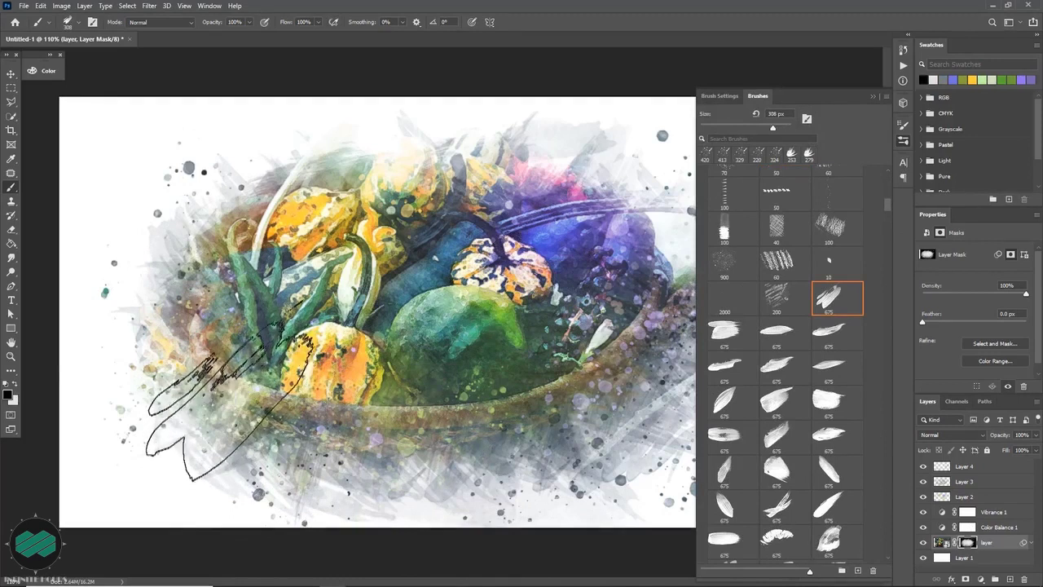
Rotate the brush tip to -90° and paint white on the mask's lower-left edge, sizing it to 250 px at 60% opacity.
key("shift+Left")
key("shift+Left")
key("shift+Left")
key("shift+Left")
key("shift+Left")
key("shift+Left")
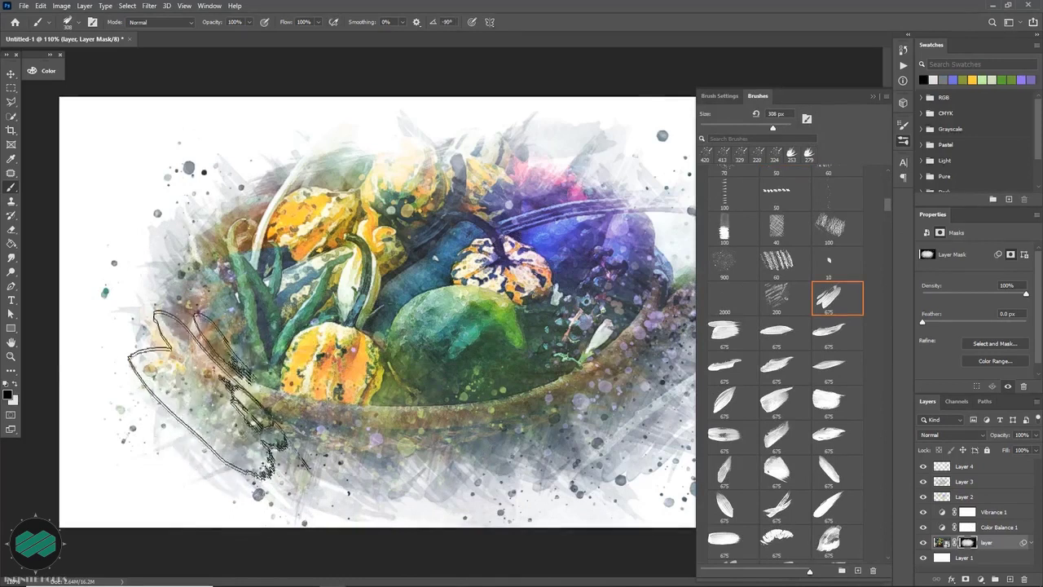
key("x")
left_click_drag(233, 389, 206, 397)
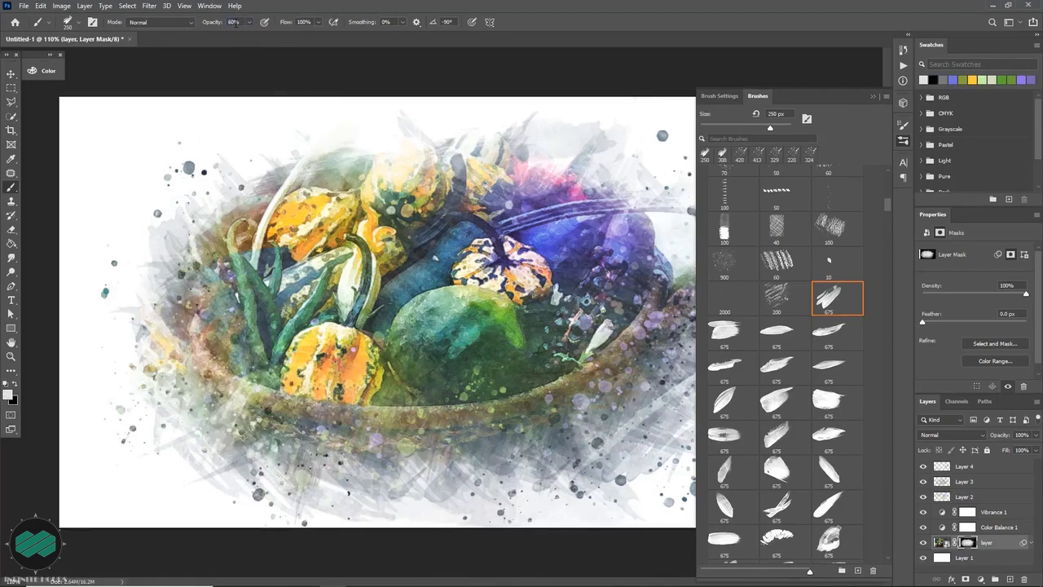
left_click_drag(250, 425, 285, 424)
Try the 648 and 1790 textured tips over the basket's lower-left rim, sizing the second to 283 px.
left_click_drag(887, 205, 894, 244)
left_click(782, 258)
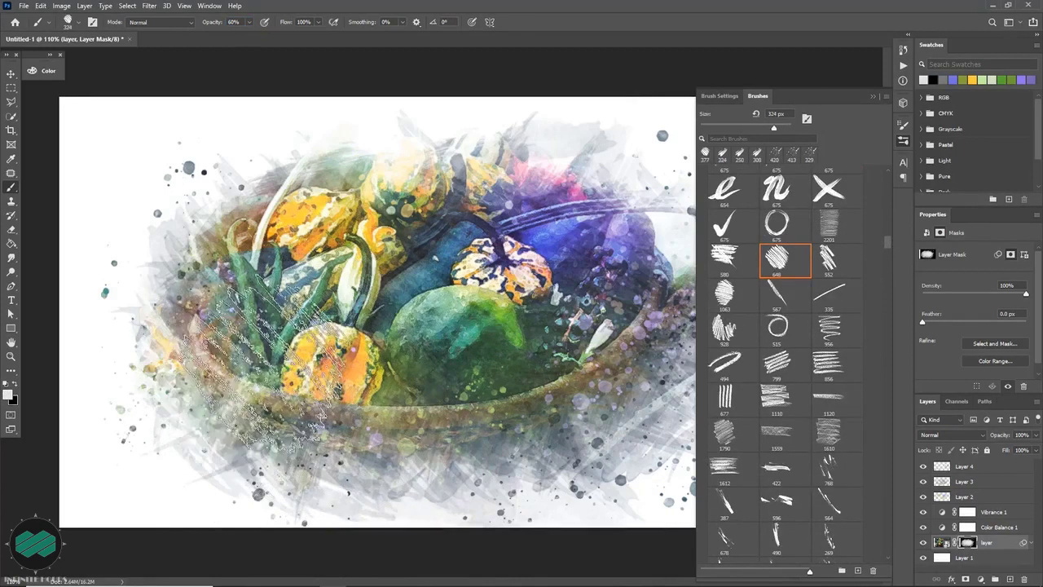
left_click(728, 445)
mouse_move(286, 378)
left_mouse_down()
mouse_move(265, 383)
mouse_move(275, 406)
mouse_move(265, 396)
left_mouse_up()
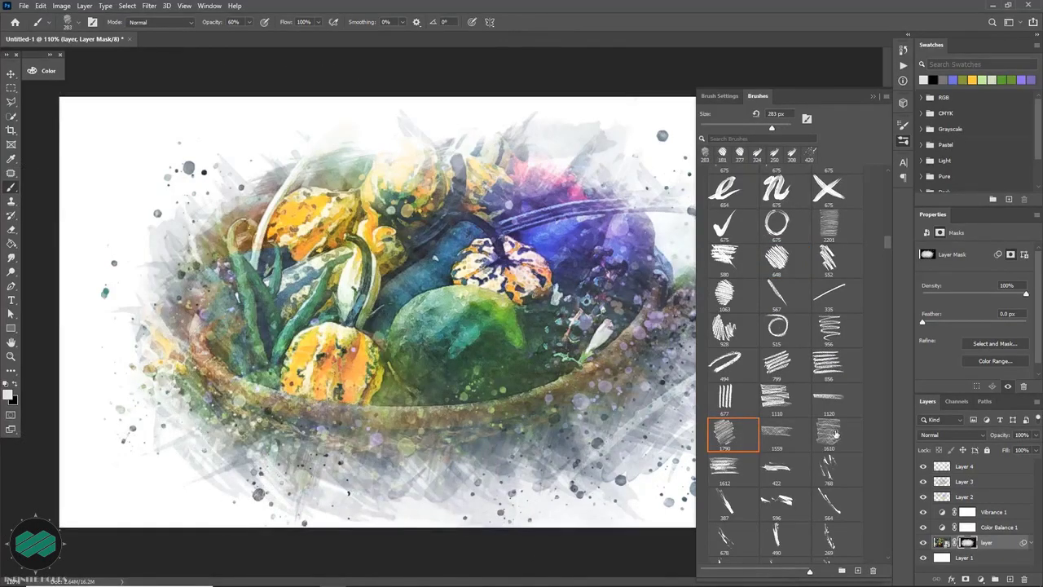
Choose the 1612 hatched tip, size it to 272 px, rotate it and stamp the mask at the lower-left rim.
left_click(727, 467)
left_click_drag(309, 367, 239, 418)
key("shift+Right")
key("shift+Right")
left_click(269, 416)
Choose the 678 dry-stroke tip, size it to 398 px and stamp white strokes on the mask at the basket's left edge.
scroll(774, 367, "down", 1)
left_click(732, 501)
left_click_drag(285, 386, 249, 385)
left_click(205, 381)
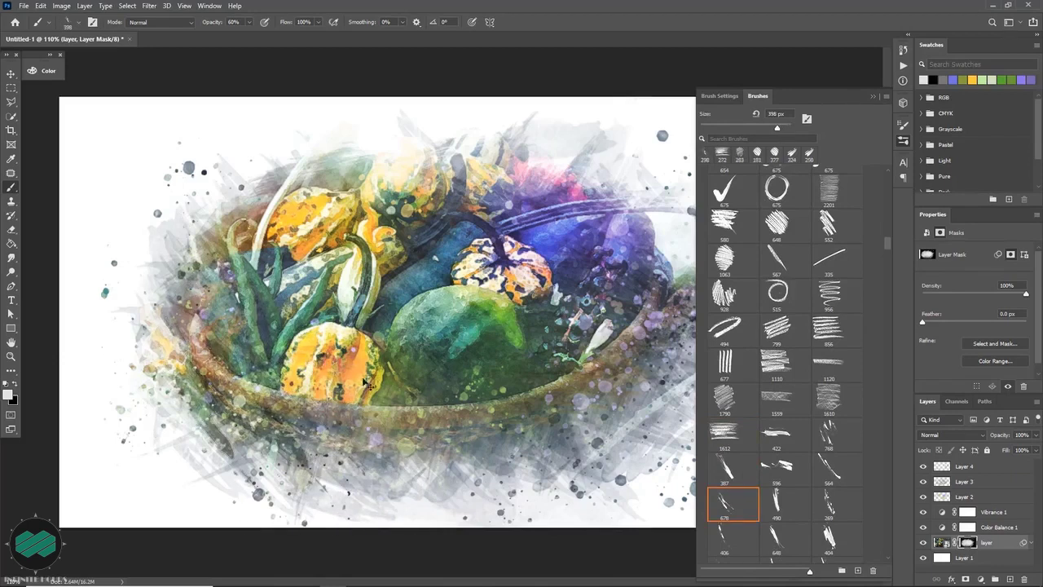
left_click(193, 334)
Set the dry-stroke tip to 358 px at -87° and stamp strokes on the mask along the basket's upper-left edge.
right_click(365, 336)
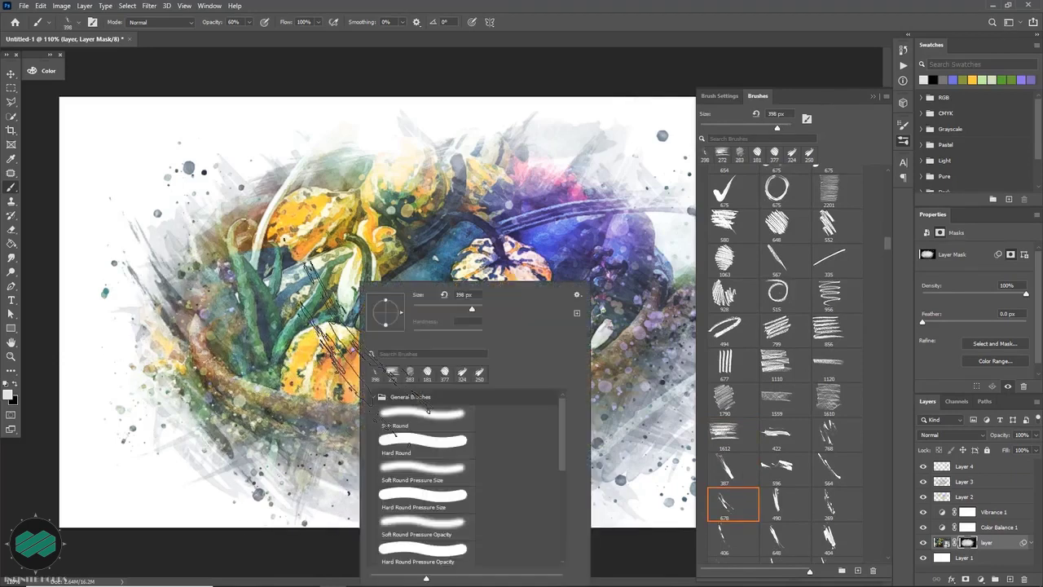
left_click_drag(391, 332, 387, 332)
left_click(268, 273)
left_click_drag(262, 236, 255, 236)
left_click(261, 210)
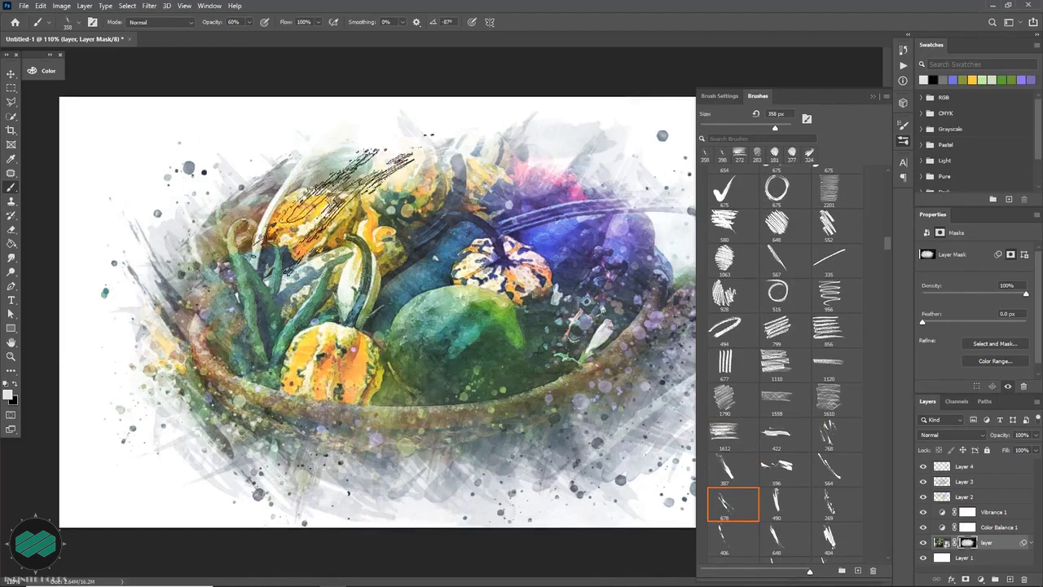
Rotate the dry-stroke tip to -72° and further, stamping more strokes on the mask along the basket's left side.
key("shift+Left")
key("shift+Left")
left_click(202, 270)
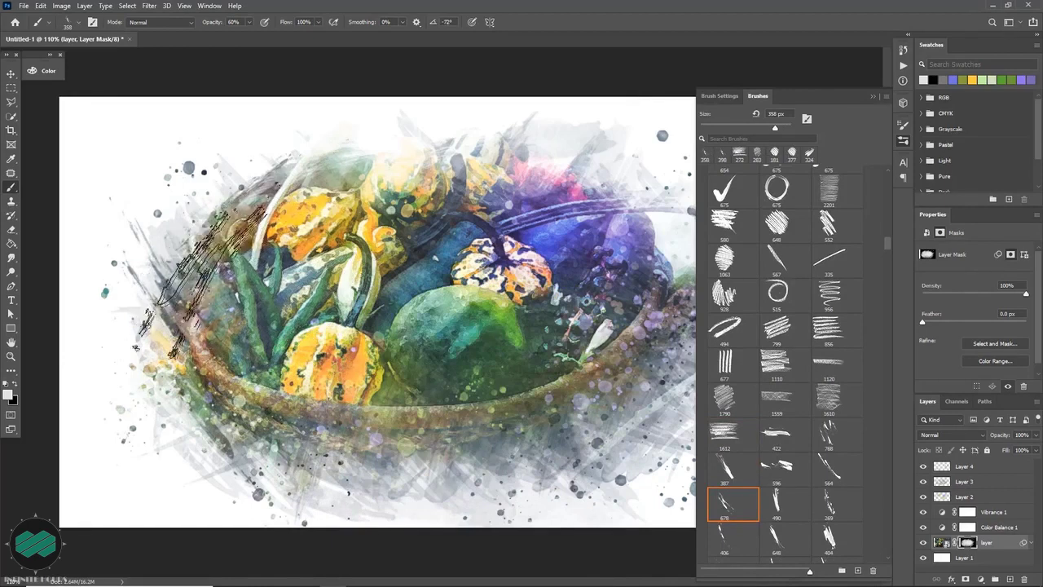
key("shift+Left")
left_click(189, 266)
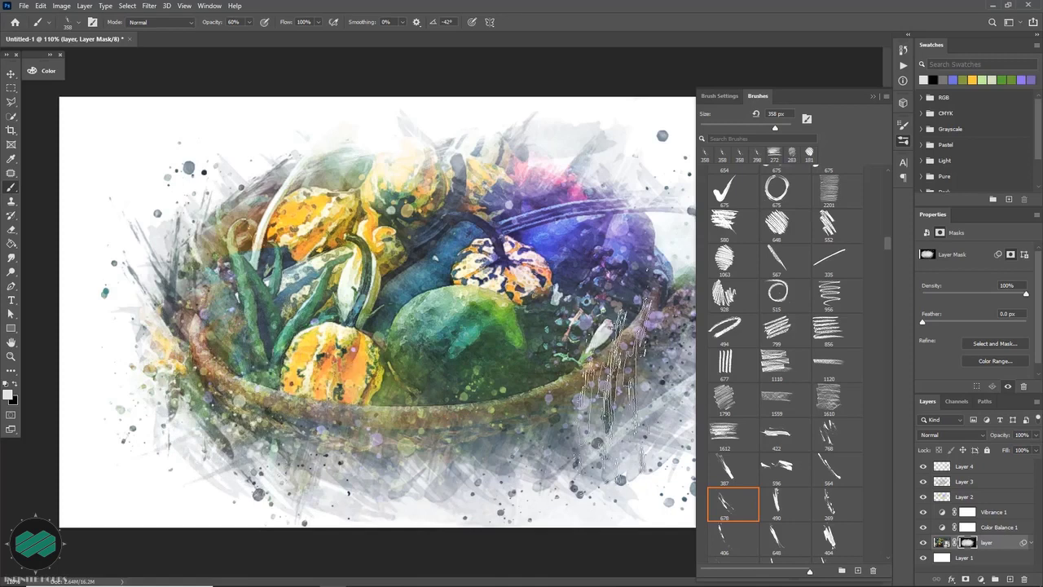
Collapse the Brushes panel and stamp dry strokes on the mask along the front rim at about 285 px and 61% opacity.
left_click(874, 96)
left_click_drag(655, 380, 663, 379)
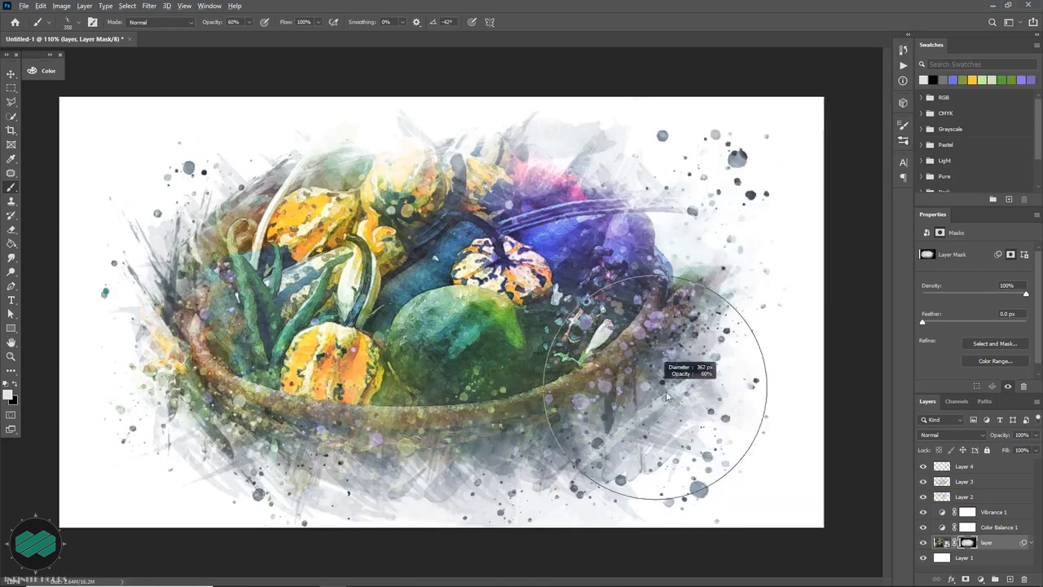
left_click_drag(480, 414, 422, 423)
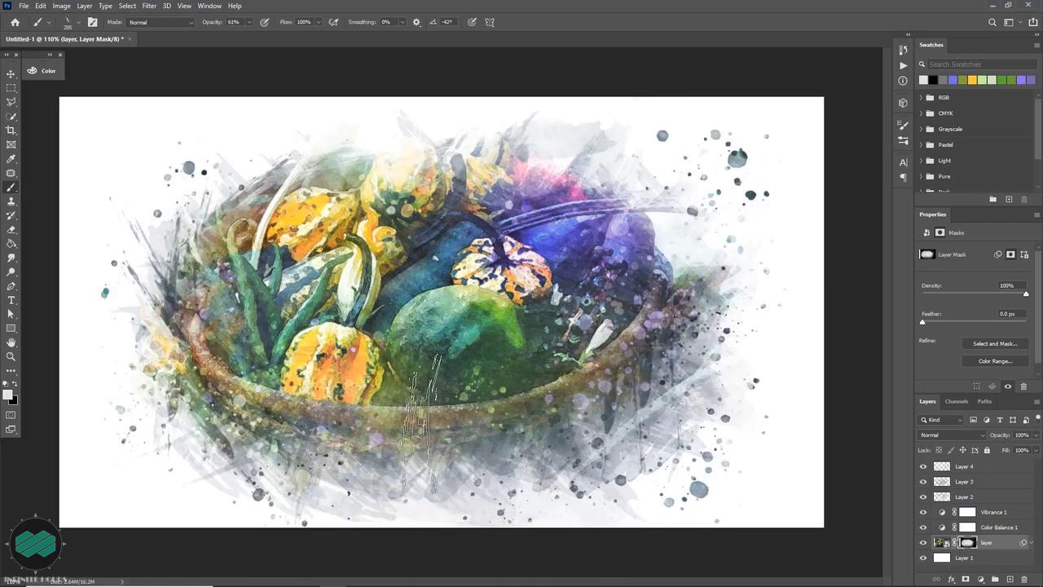
key("shift+Right")
key("shift+Right")
key("shift+Right")
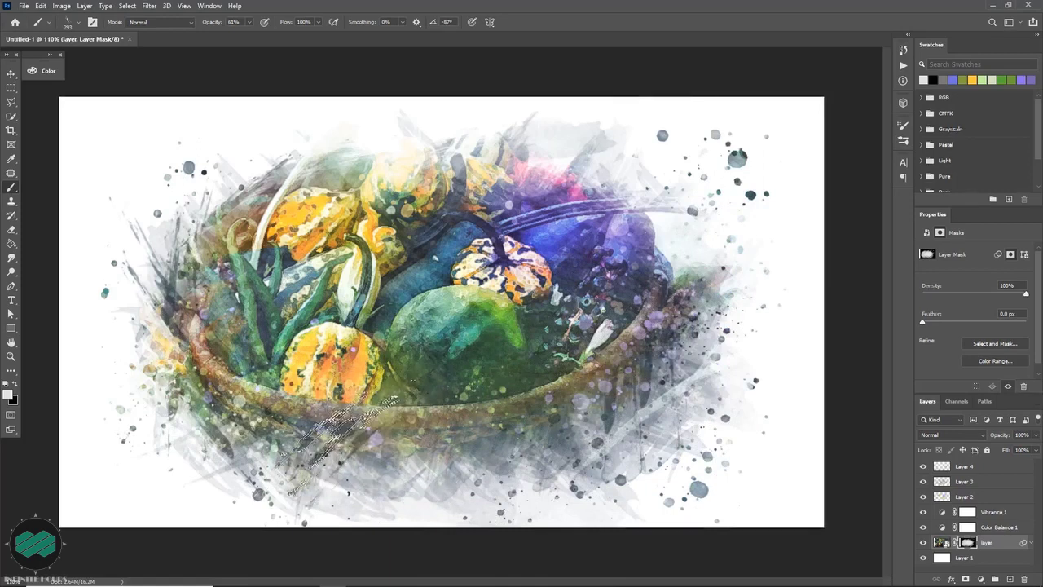
Switch to black with the tip at 329 px and stamp textured gaps in the mask along the basket's upper-left edge.
key("bracketright")
key("x")
left_click(356, 175)
left_click(230, 218)
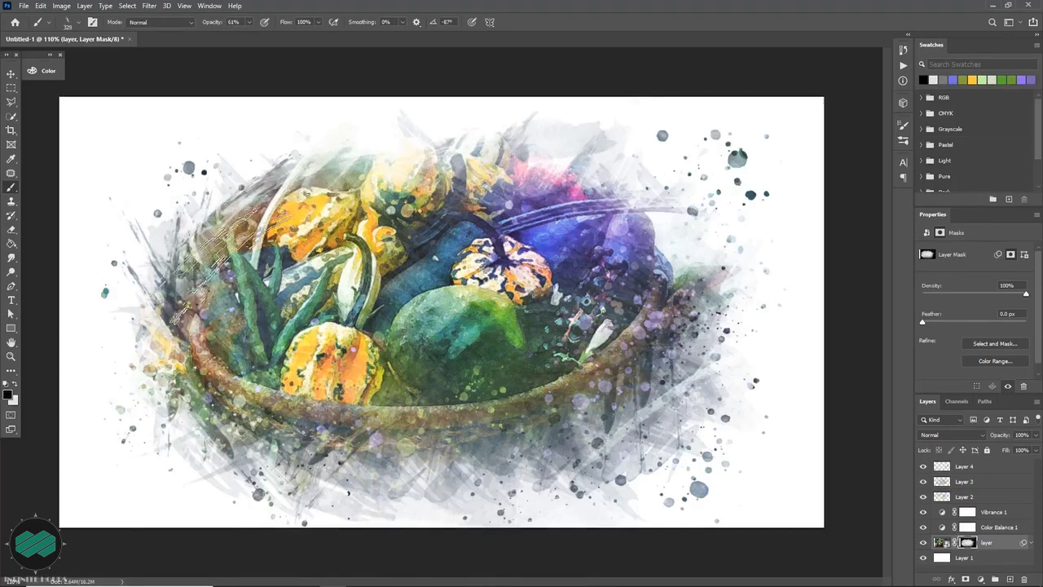
key("shift+Left")
key("shift+Left")
key("shift+Left")
left_click(165, 248)
Rotate the tip back to -87°, switch to white and stamp dry strokes on the mask at the front rim.
key("shift+Right")
key("shift+Right")
key("shift+Right")
key("shift+Right")
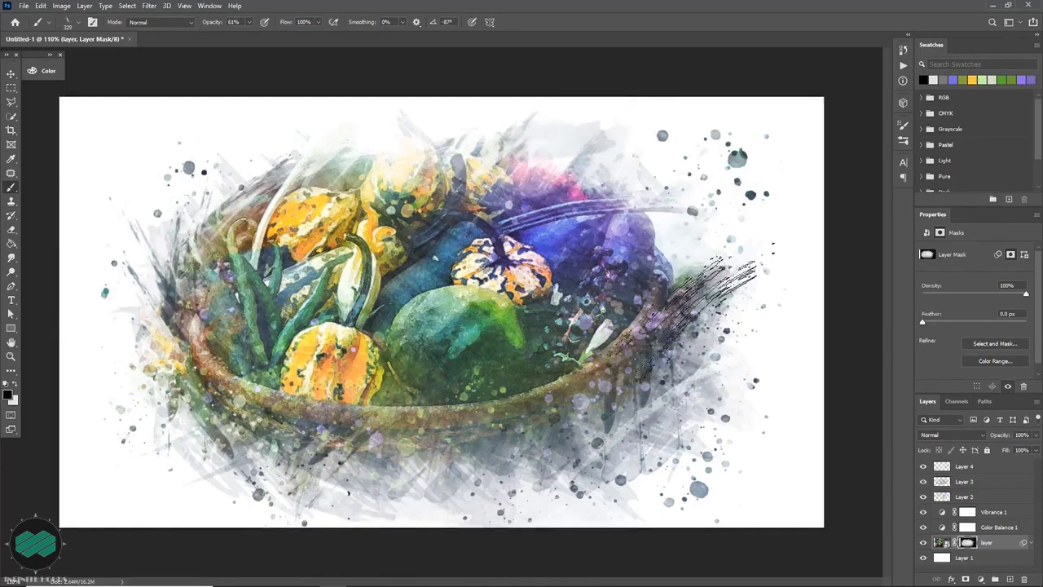
key("period")
left_click(481, 446)
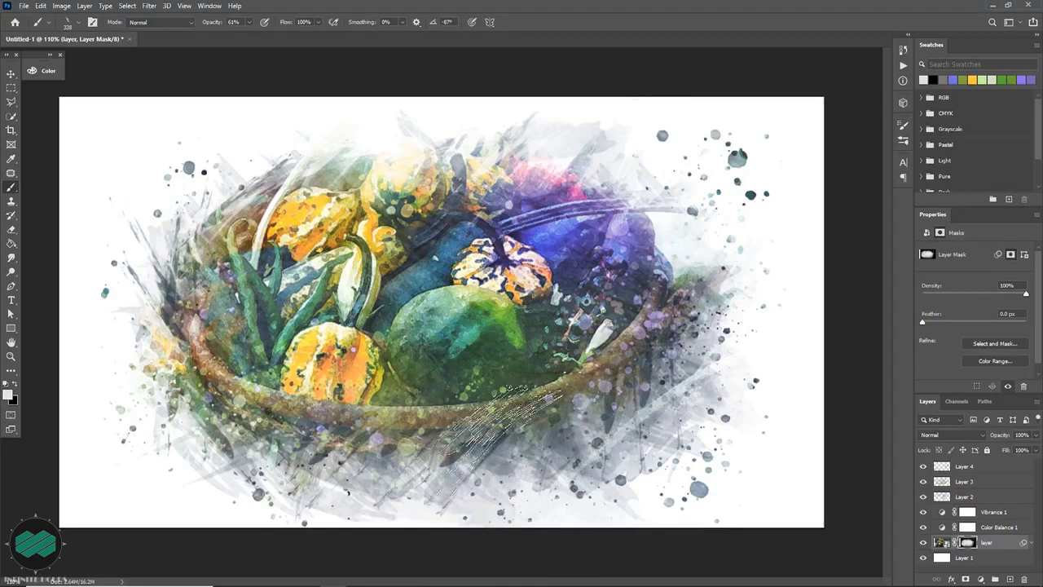
Rotate the tip to -147° and stamp white dry strokes of varying size on the mask below the basket's front rim.
key("shift+Right")
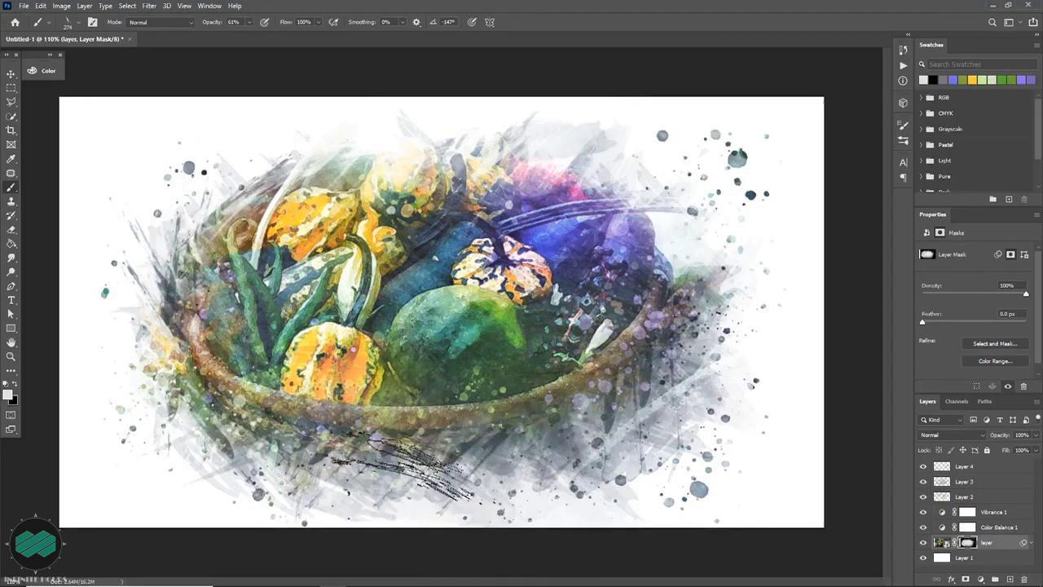
right_click(604, 436, "alt")
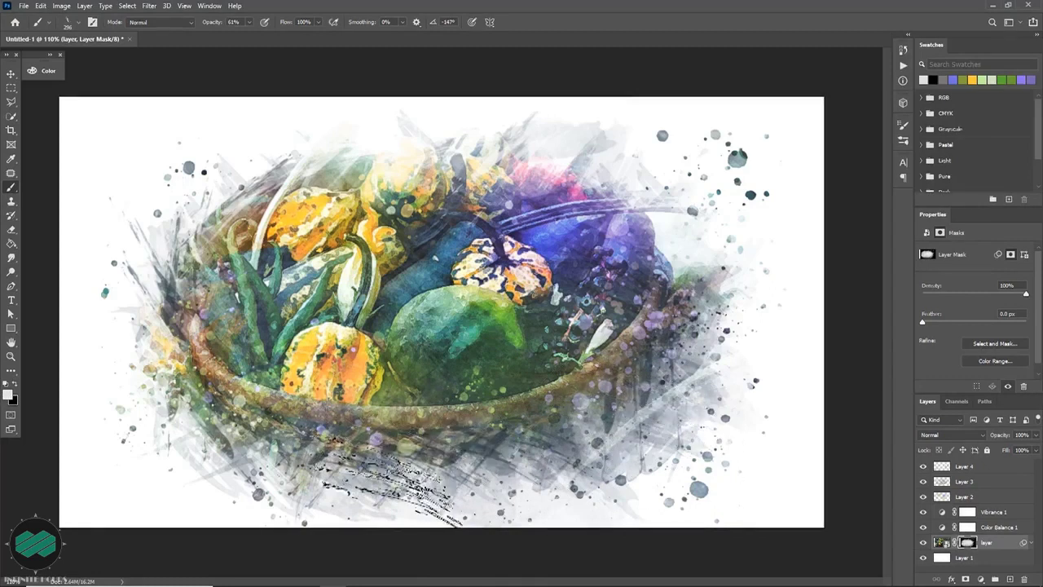
left_click(481, 492)
right_click(535, 452, "alt")
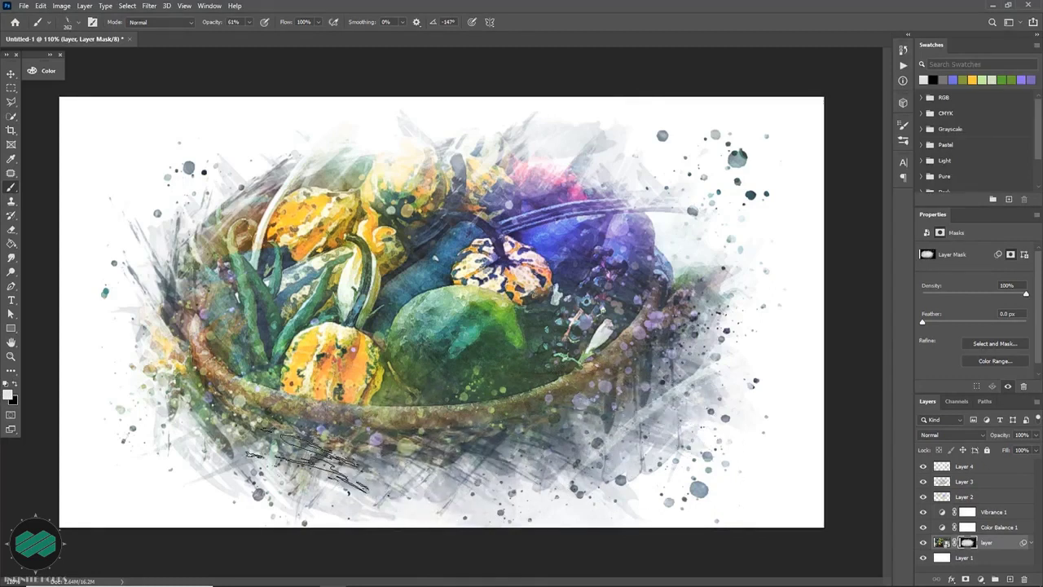
Size the tip to 280 px and stamp white dry strokes on the mask at the right rim, turning it to 168°.
right_click(687, 287, "alt")
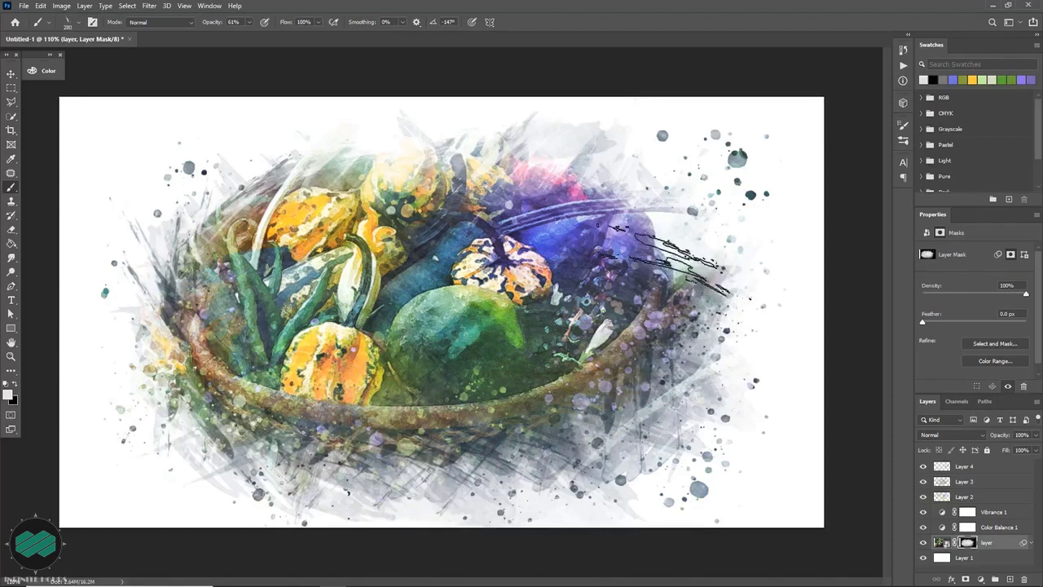
left_click(685, 284)
right_click(685, 283, "alt")
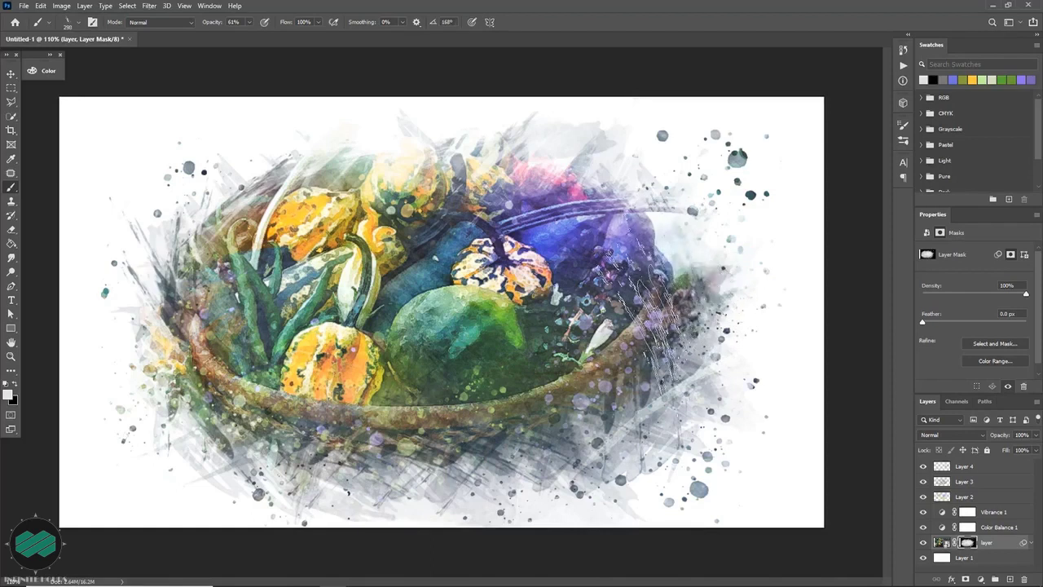
Stamp white dry strokes on the mask at the upper gourds and the right rim, turning the tip to 108°.
left_click(439, 179)
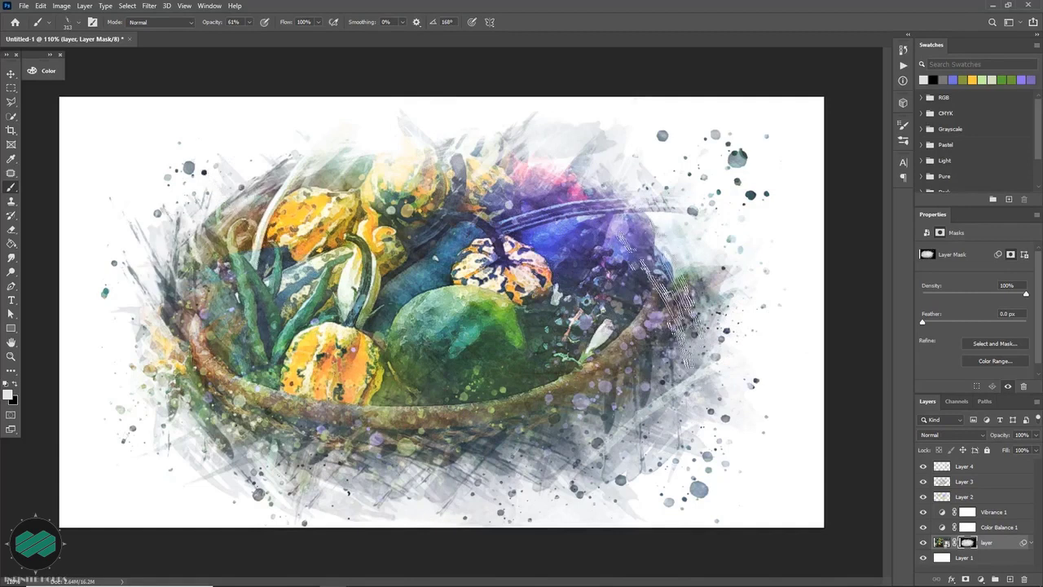
right_click(644, 385, "alt")
left_click_drag(644, 305, 683, 423)
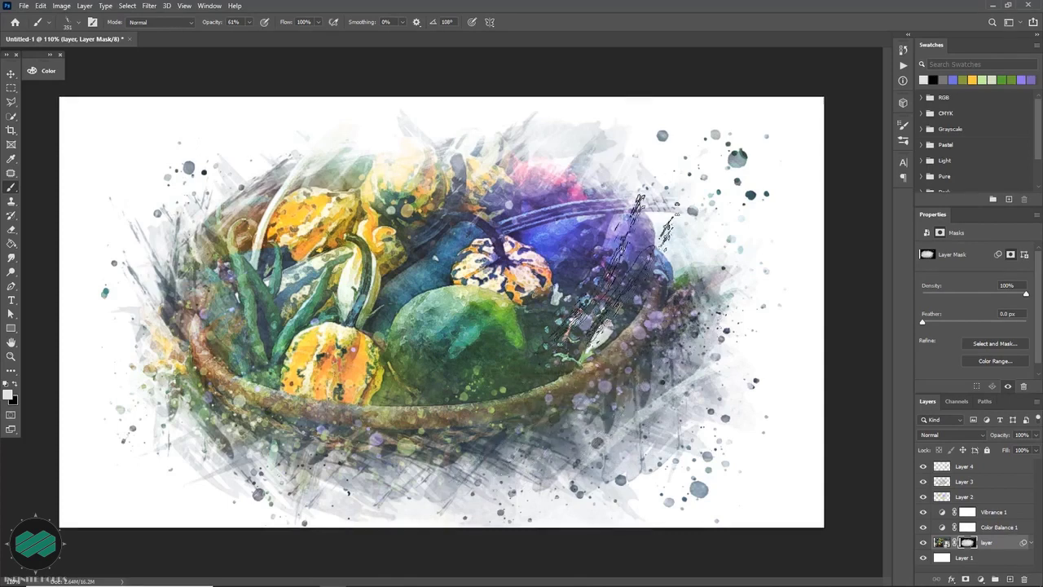
Switch to black, stroke the mask at the front rim, and pick another dry stroke tip from the brush presets.
key("x")
left_click_drag(473, 396, 465, 401)
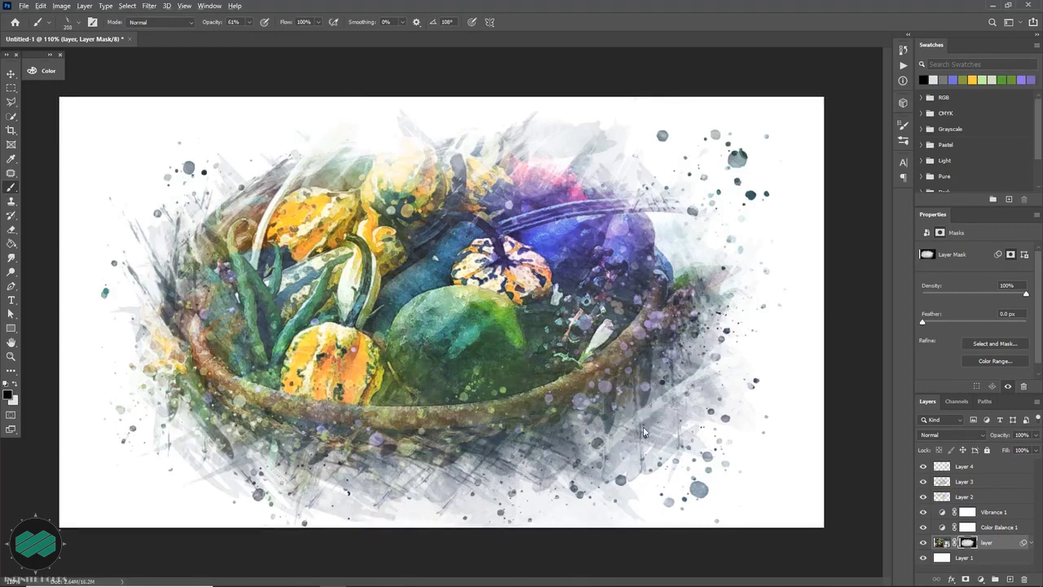
left_click(905, 141)
scroll(788, 486, "down", 2)
left_click(733, 530)
left_click_drag(604, 405, 573, 405)
left_click(873, 96)
Rotate the tip to -60° and stamp black dry strokes at 59% opacity on the mask below the basket's lower-right rim.
left_click_drag(653, 414, 674, 414)
key("shift+Right")
key("shift+Right")
key("shift+Right")
key("shift+Right")
left_click_drag(641, 473, 654, 473)
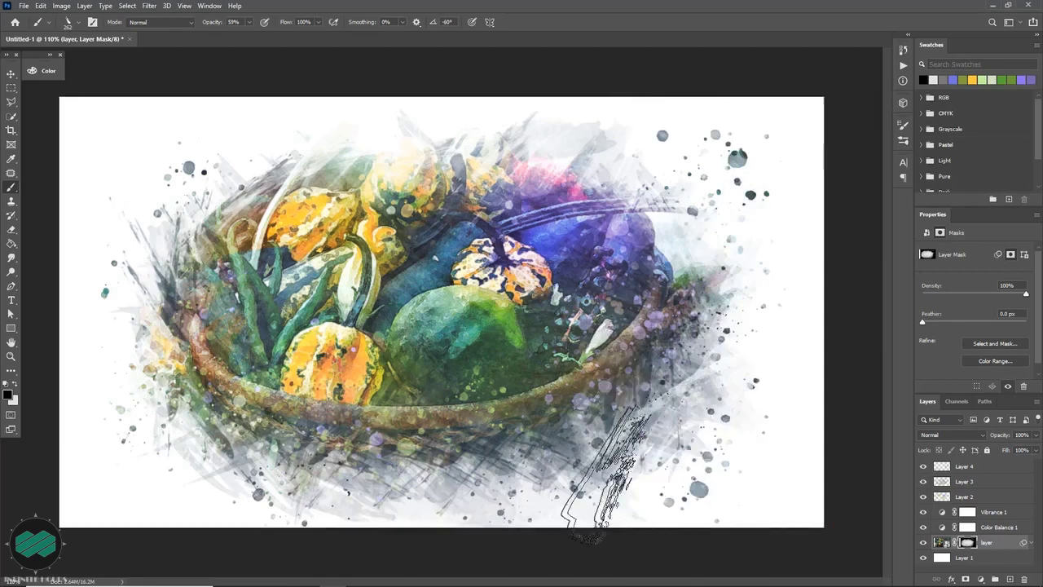
left_click(608, 491)
Enlarge the tip to about 305 px and stamp black dry strokes on the mask below the front rim, turning it to 15°.
right_click(324, 483, "alt")
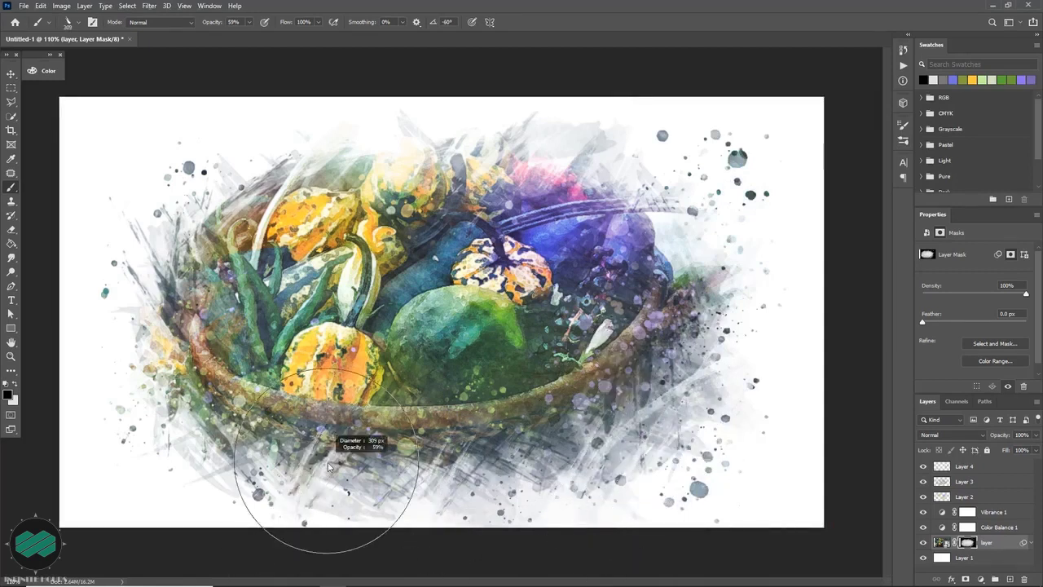
key("shift+Right")
key("shift+Right")
key("shift+Right")
key("shift+Right")
key("shift+Right")
key("shift+Right")
key("shift+Right")
key("shift+Right")
key("shift+Right")
key("shift+Right")
key("shift+Right")
key("shift+Right")
key("shift+Right")
key("shift+Right")
key("shift+Right")
key("shift+Right")
key("shift+Right")
key("shift+Right")
key("shift+Left")
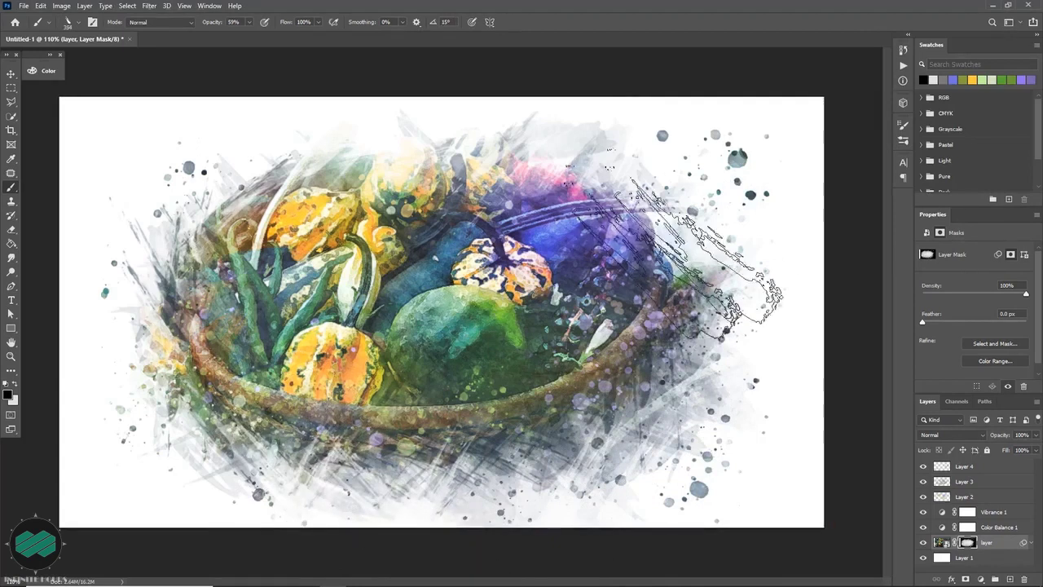
Rotate the tip to 105°, stamp black strokes on the mask over the purple vegetables, and reduce the brush opacity to 30%.
key("shift+Right")
key("shift+Right")
key("shift+Right")
key("shift+Right")
key("shift+Right")
key("shift+Right")
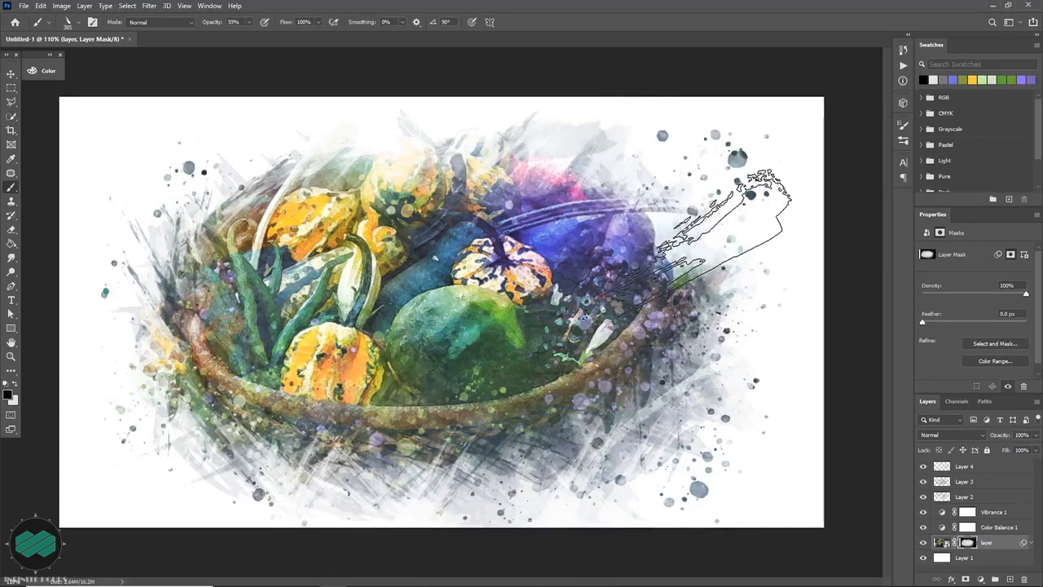
left_click(649, 221)
left_click_drag(685, 220, 700, 228)
key("ctrl+z")
type("30")
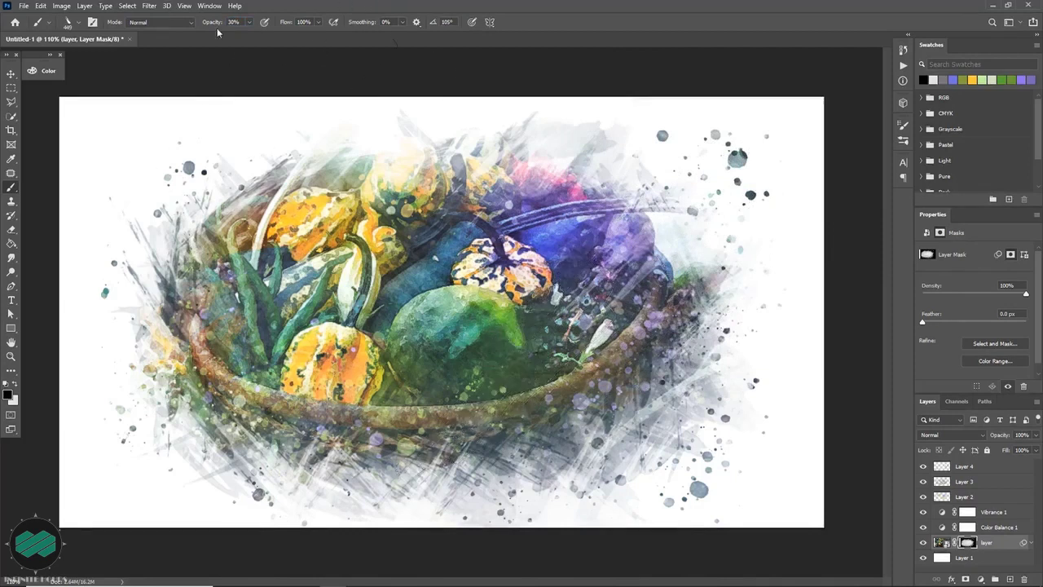
Undo the stroke over the melon, set brush opacity to 15% and stamp faint black strokes across the front rim with a 45° tip.
left_click(498, 345)
key("ctrl+z")
left_click(231, 22)
type("15")
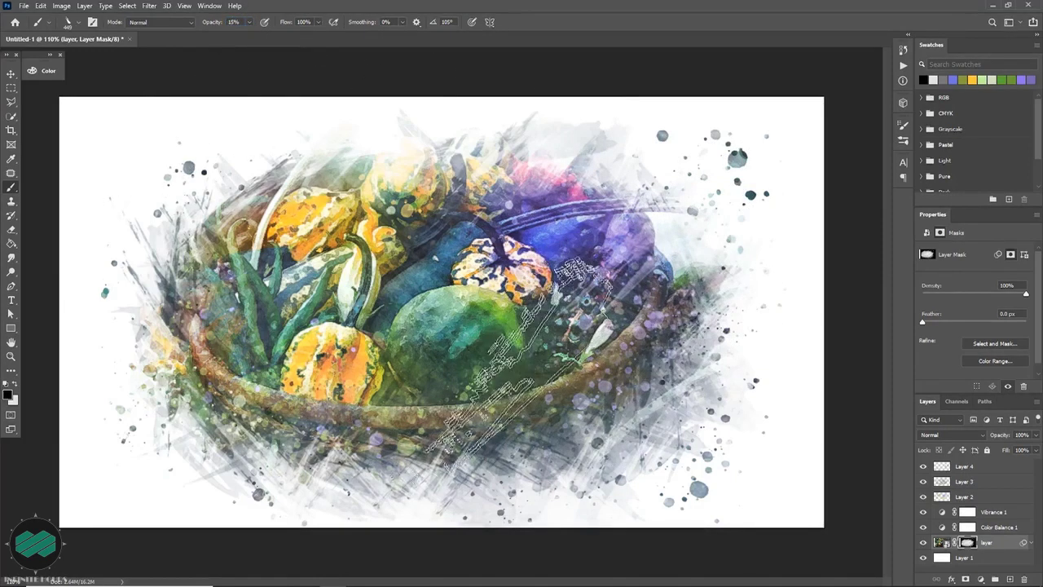
key("shift+Right")
key("shift+Right")
key("shift+Right")
key("shift+Right")
key("shift+Right")
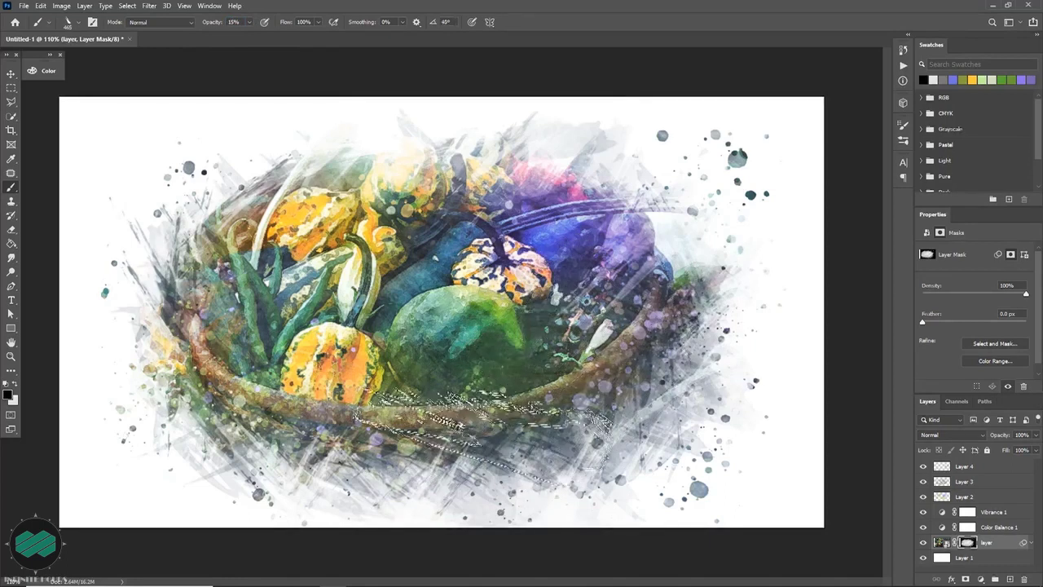
left_click(483, 399)
Rotate the tip to 120° and stamp faint black strokes on the mask over the gourds at the basket's upper centre.
right_click(386, 234, "alt")
key("shift+Left")
key("shift+Left")
key("shift+Left")
key("shift+Left")
key("shift+Left")
key("shift+Left")
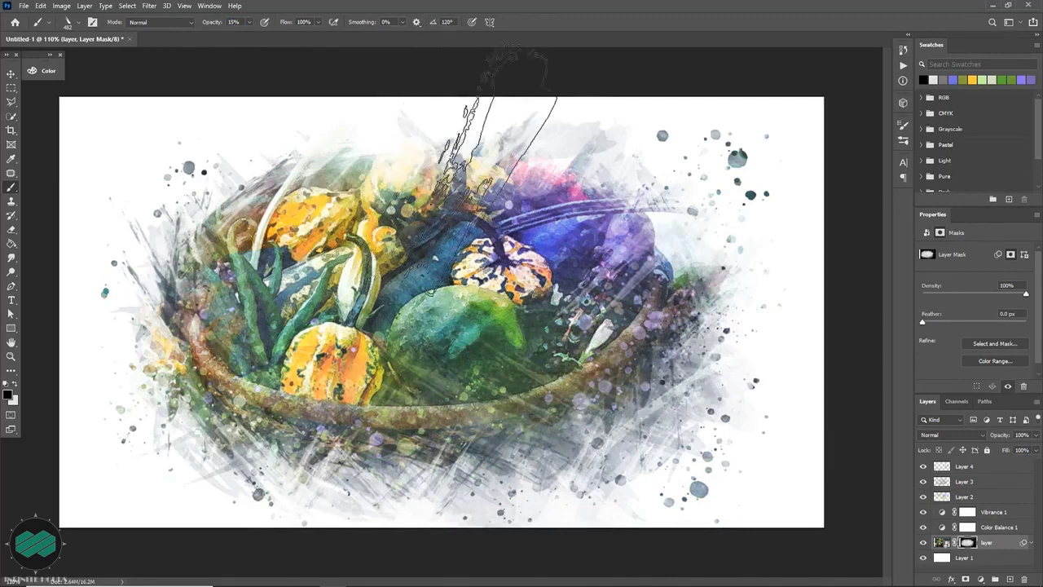
right_click(261, 338, "alt")
Reduce the tip to about 307 px, switch to white and stamp faint strokes on the mask below the front rim, turning it to 45°.
right_click(366, 425, "alt")
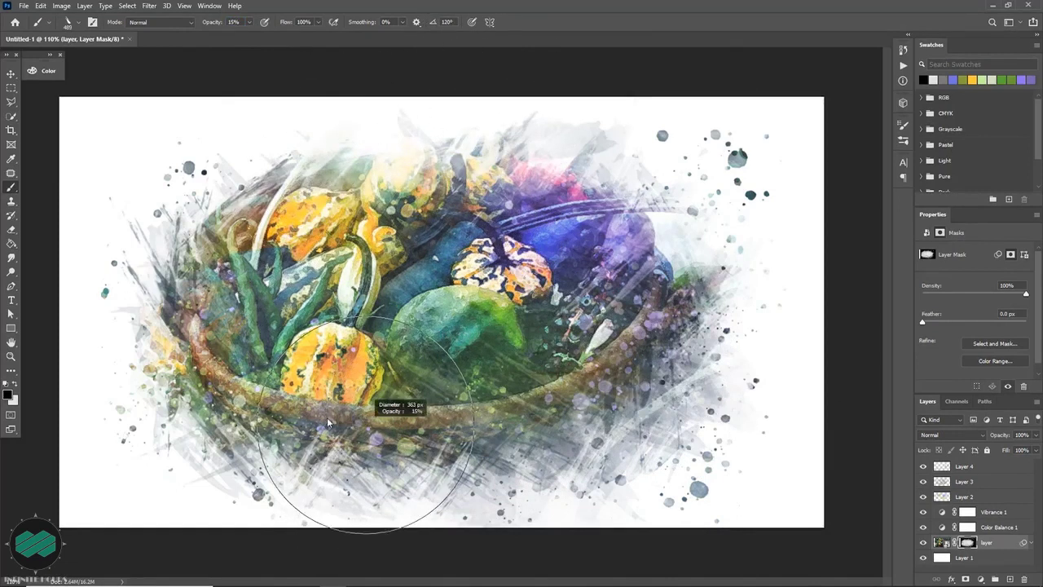
key("bracketright")
key("shift+Right")
key("shift+Right")
key("shift+Right")
key("shift+Right")
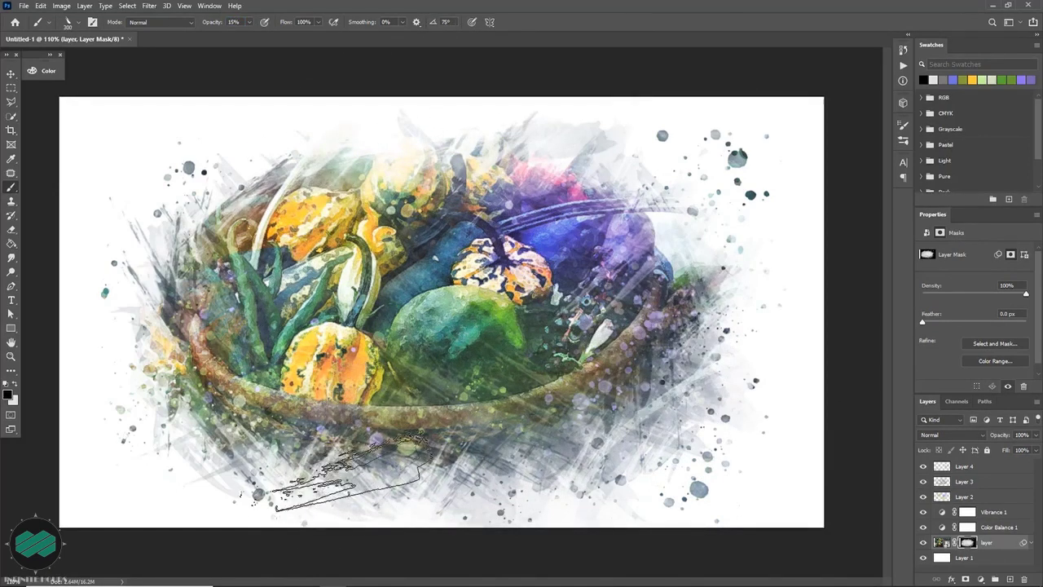
key("x")
mouse_move(351, 454)
left_mouse_down()
mouse_move(403, 450)
mouse_move(350, 450)
left_mouse_up()
right_click(363, 452, "alt")
left_click_drag(447, 445, 402, 461)
right_click(402, 461, "alt")
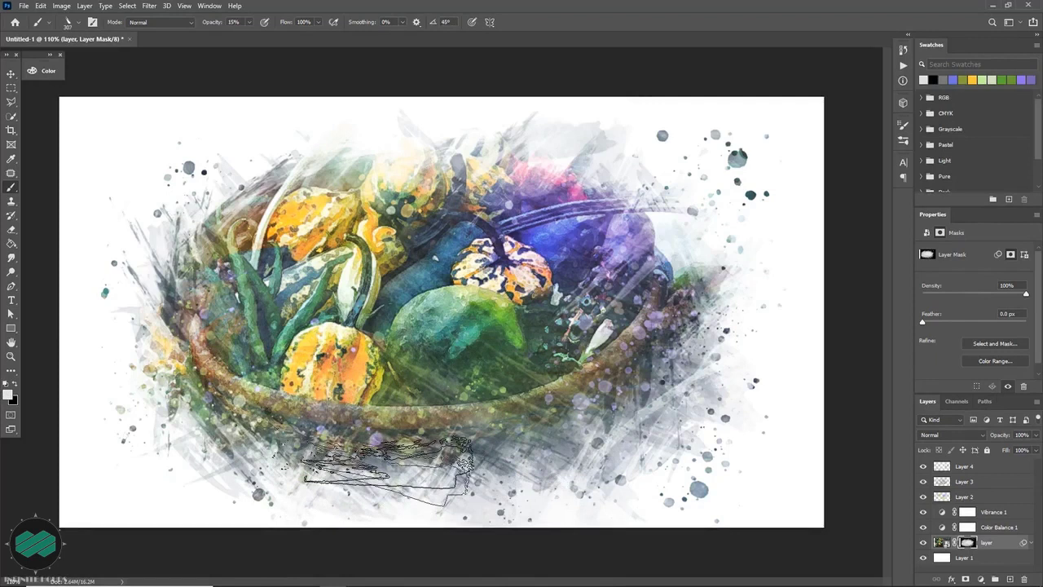
key("shift+Right")
left_click_drag(407, 471, 432, 481)
key("ctrl+z")
Set the brush opacity to 3%, rotate the tip to 105° and stamp very faint white and black strokes over the front-right rim and melon.
left_click(624, 402)
right_click(554, 404, "alt")
key("shift+Left")
key("shift+Left")
key("shift+Left")
key("shift+Left")
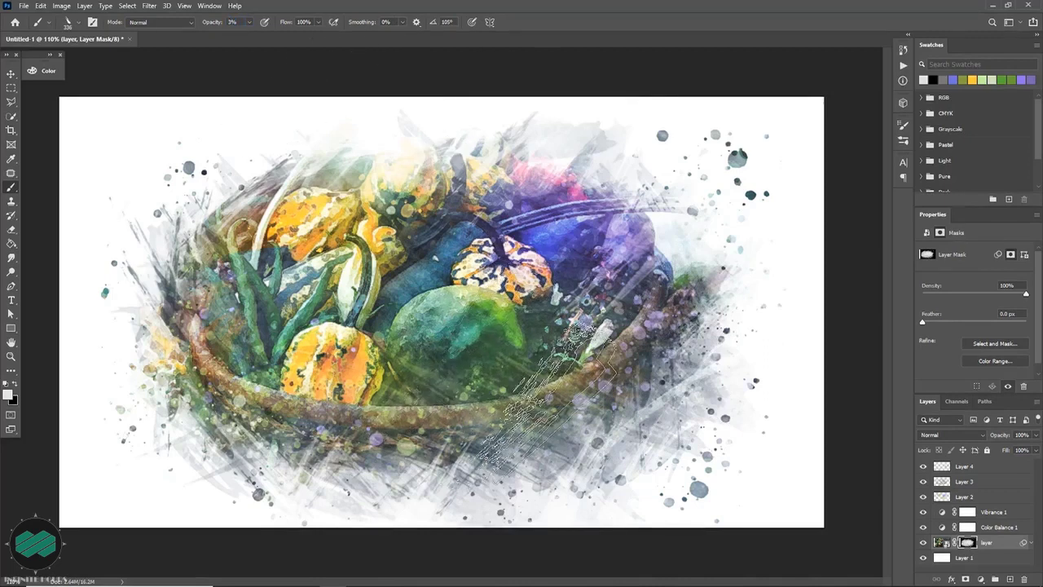
key("x")
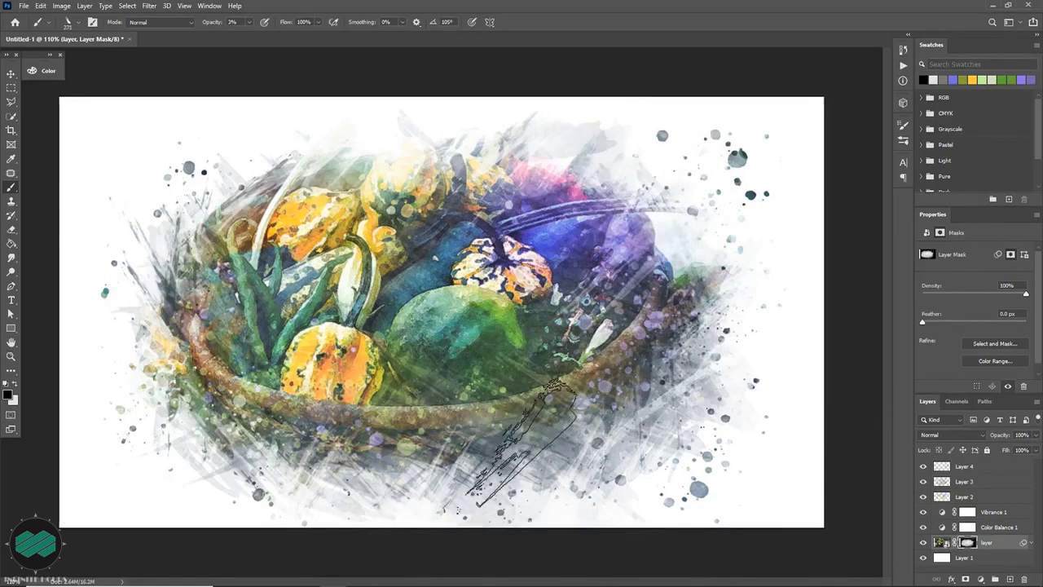
left_click_drag(509, 330, 448, 351)
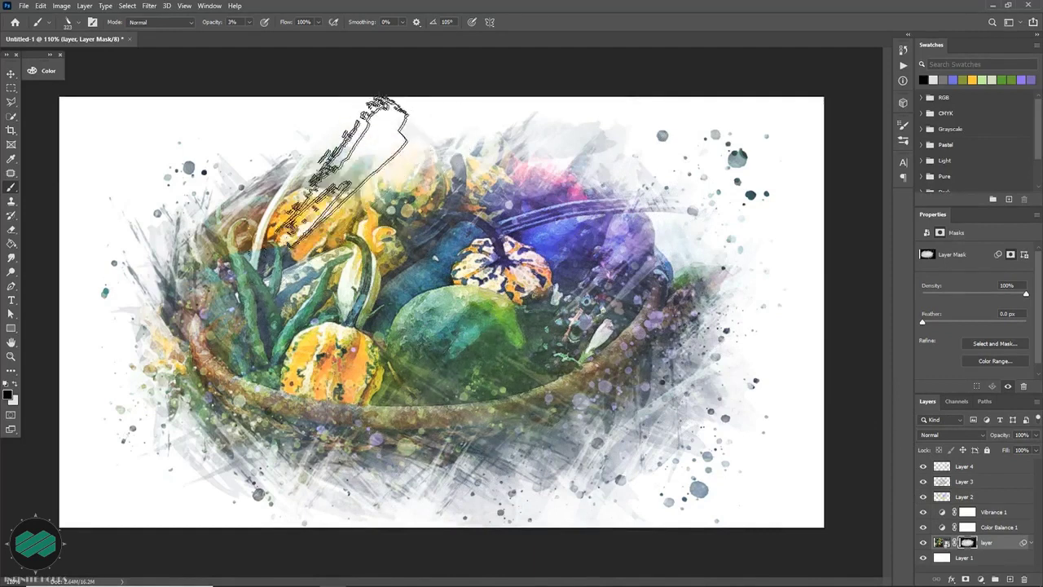
Switch to white at 30% opacity and restore the gourds and left rim on the mask, turning the tip to -25° and 37°.
key("x")
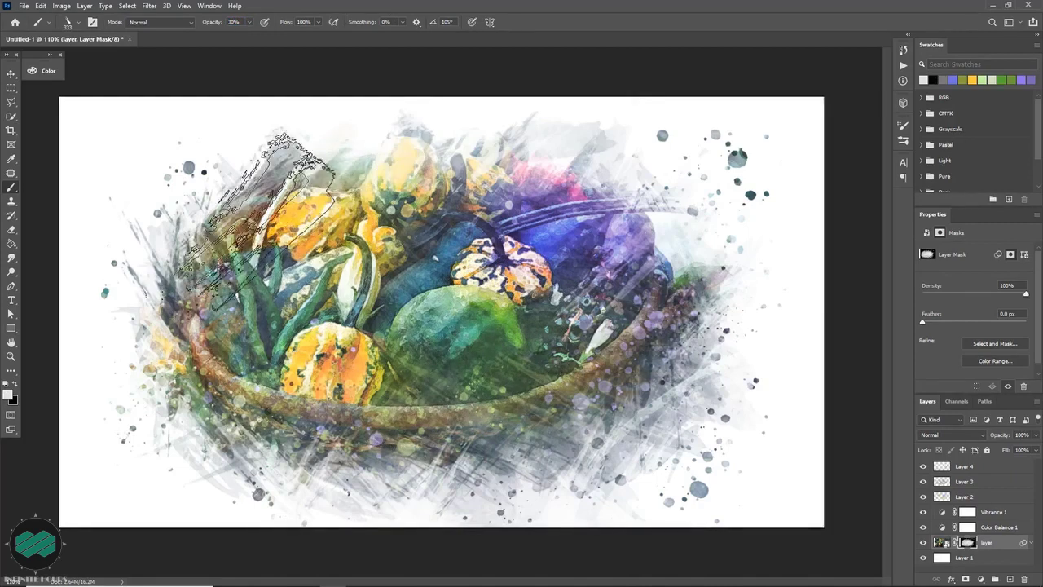
right_click(291, 205)
left_click(244, 221)
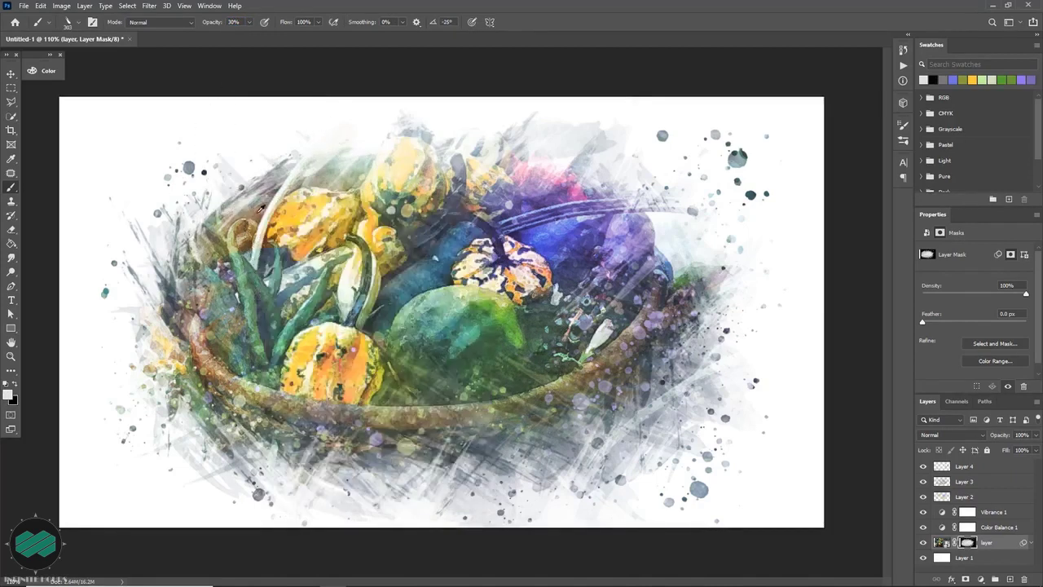
key("[")
right_click(305, 219)
left_click(281, 231)
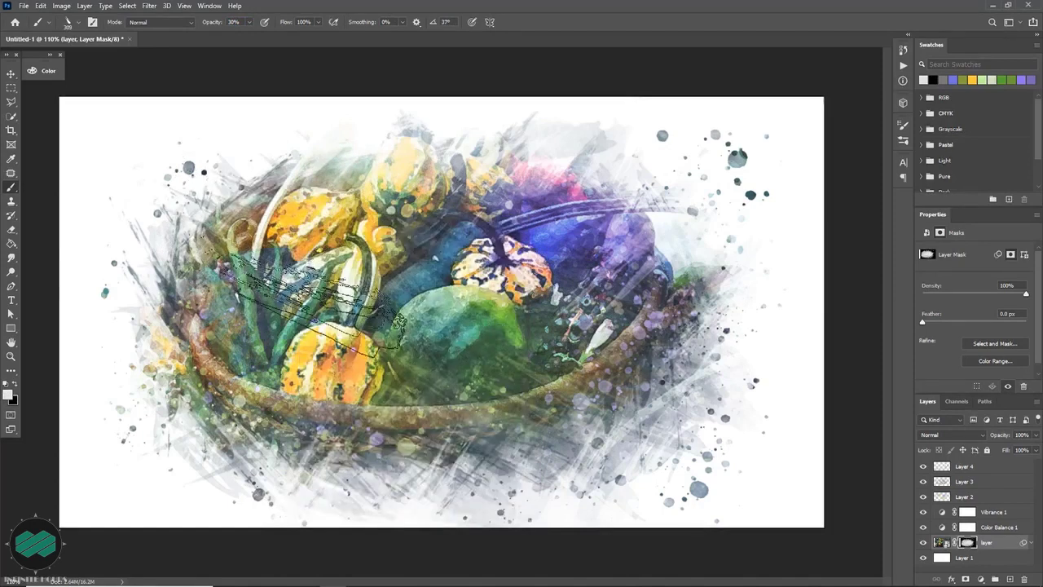
left_click_drag(194, 343, 325, 358)
Select Layer 4, choose the 284 px splatter brush and splatter blue and pink paint over the purple vegetables.
left_click(971, 483)
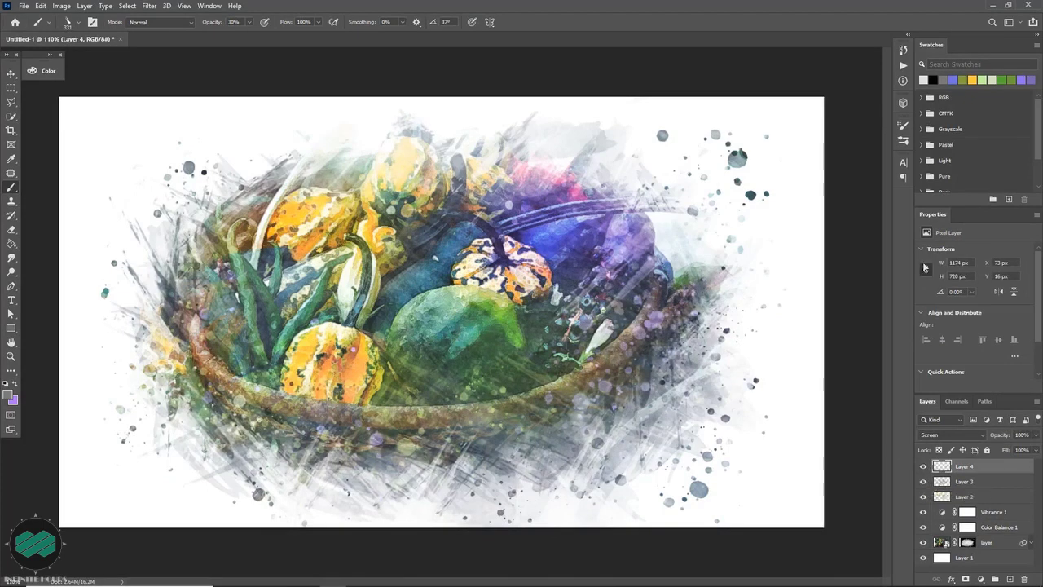
left_click(903, 141)
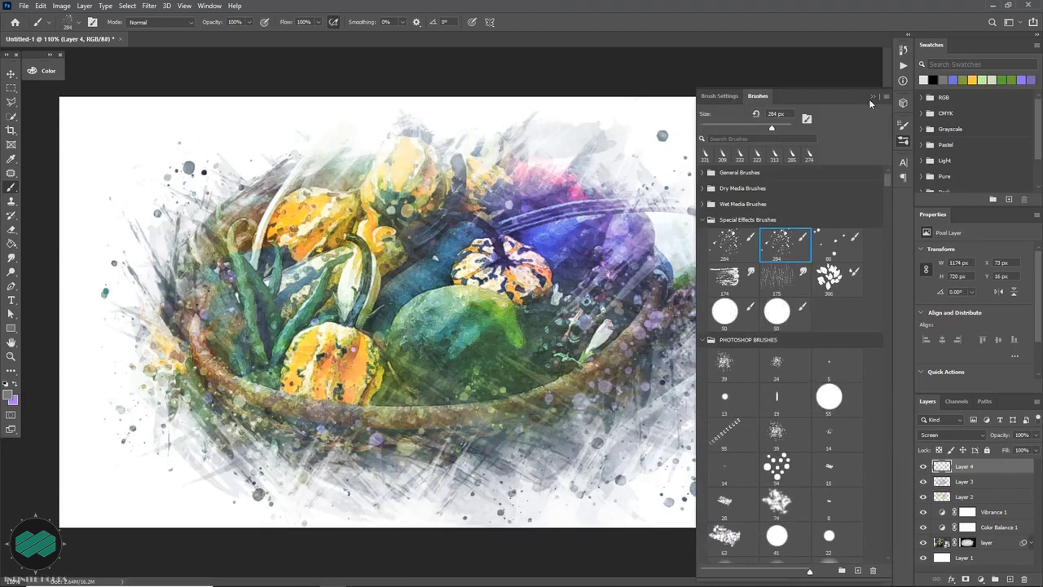
left_click(871, 97)
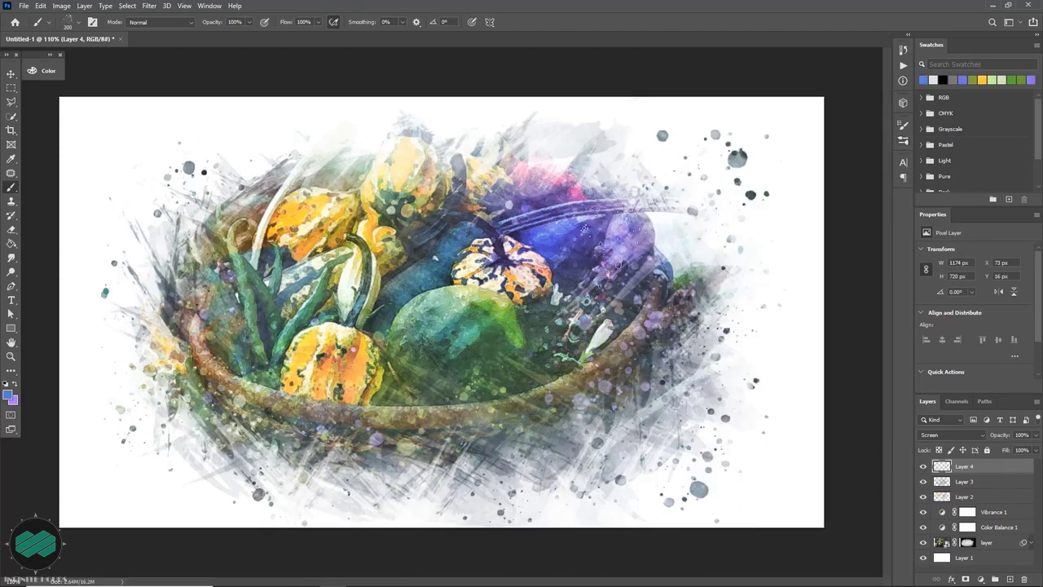
left_click_drag(552, 178, 578, 187)
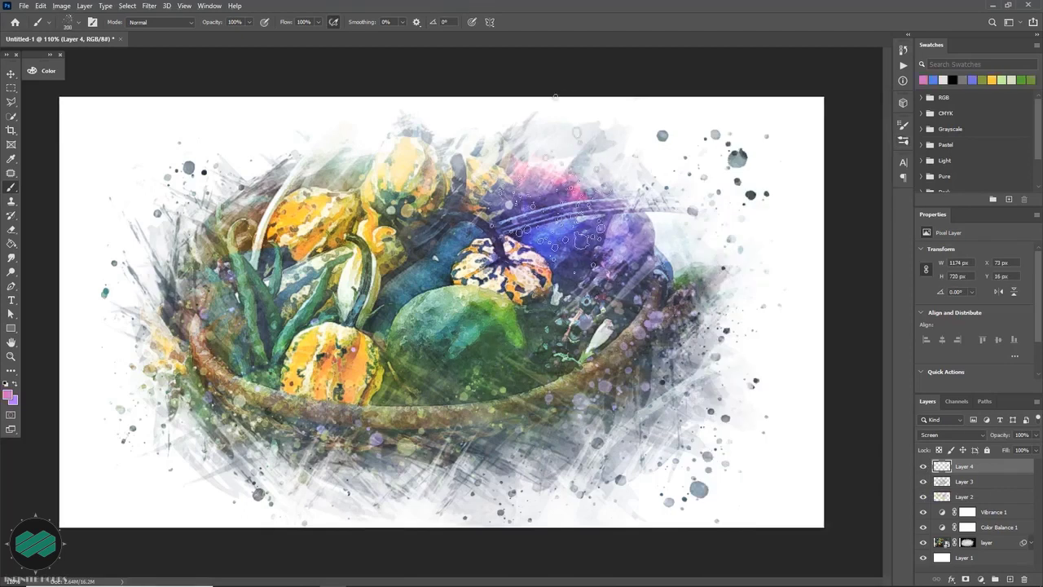
left_click(574, 192)
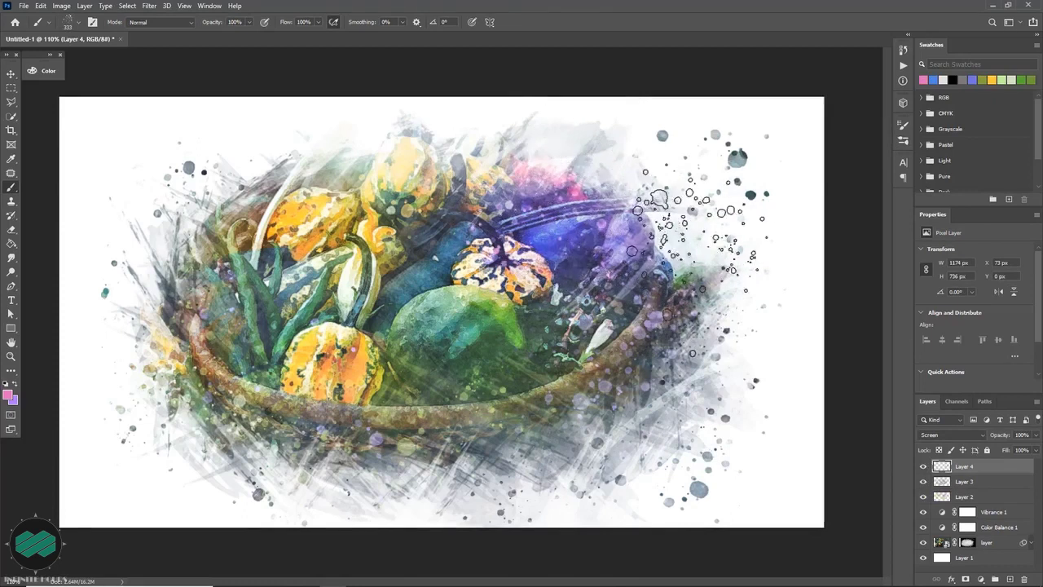
Select Layer 2, pick a soft round brush at 30% opacity and tint the purple vegetables with sampled pink.
left_click(974, 497)
right_click(708, 349)
double_click(753, 418)
left_click(580, 185, "alt")
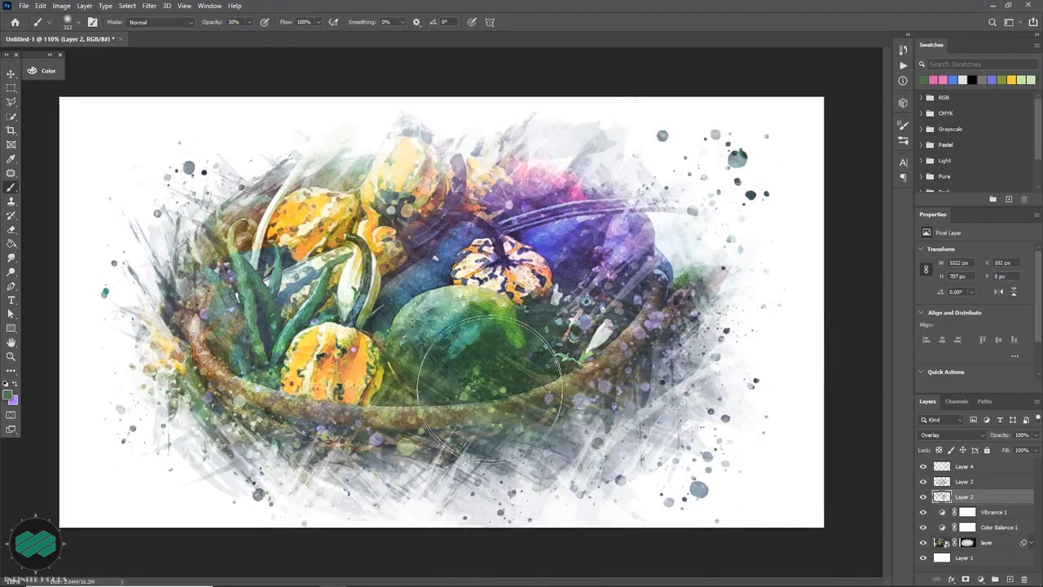
Tint the green beans, the right side and the basket's lower-left rim on Layer 2 with sampled green, pink and orange.
left_click(238, 279)
left_click_drag(251, 257, 252, 277)
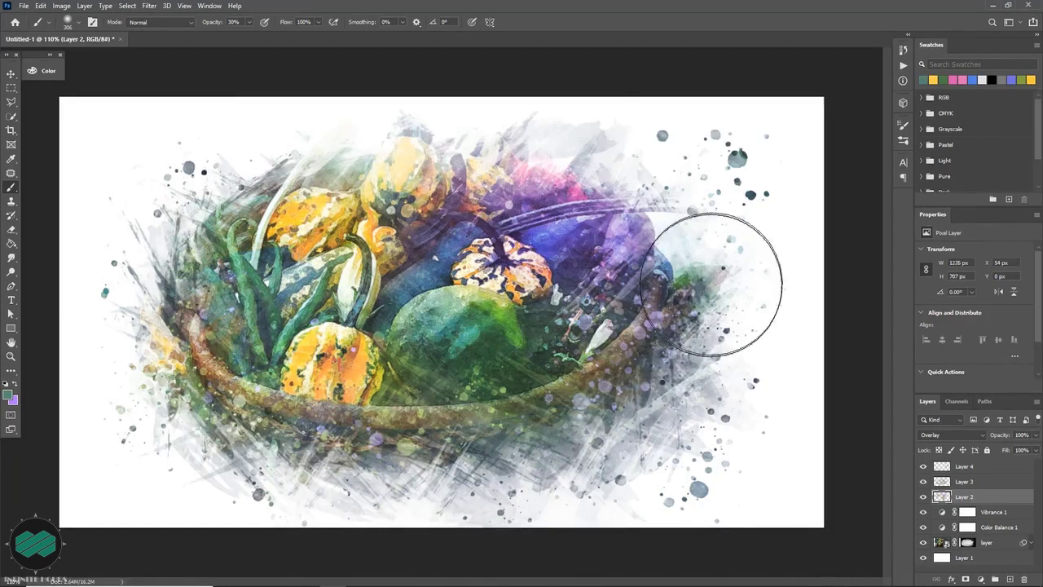
left_click_drag(624, 198, 632, 198)
left_click_drag(726, 361, 638, 389)
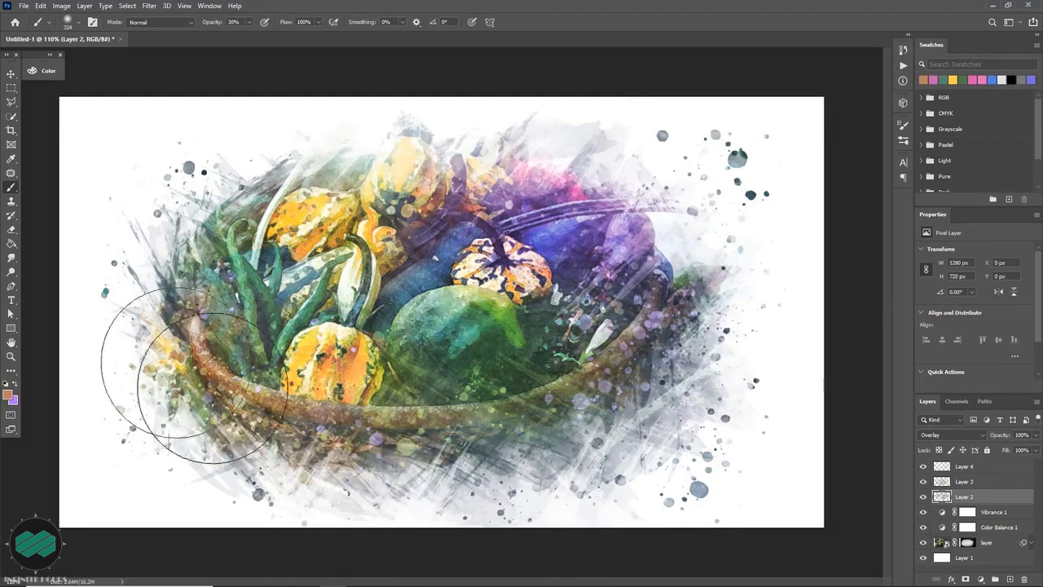
left_click(225, 216, "alt")
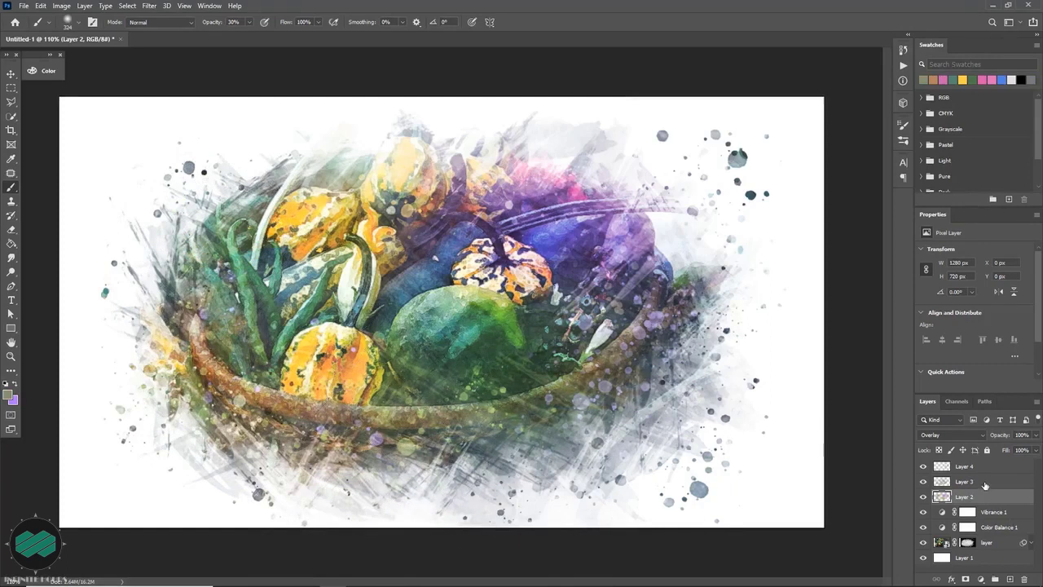
Select Layer 3, choose the splatter brush and splatter sampled greyish paint over the basket.
left_click(904, 141)
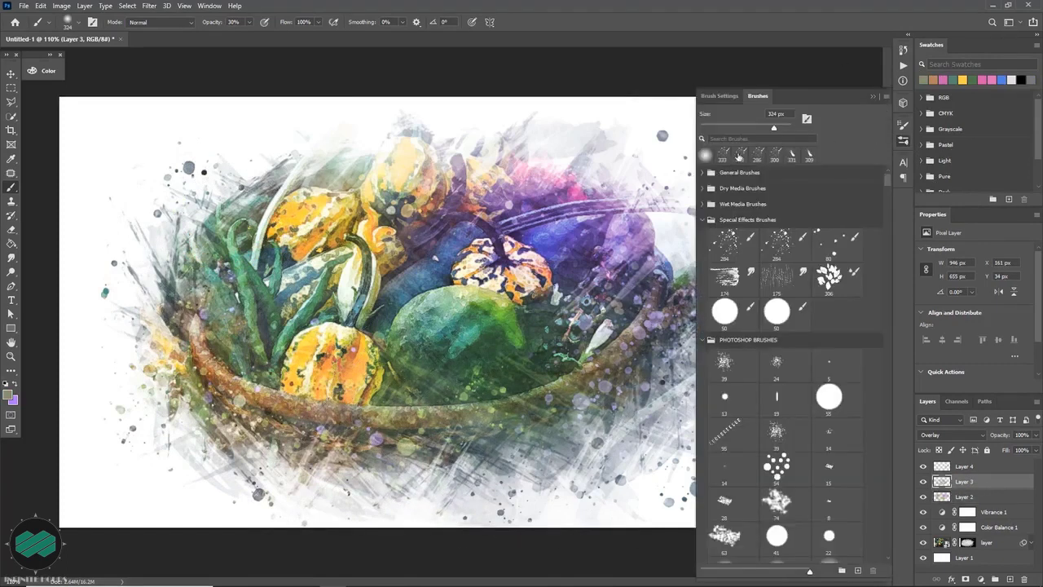
left_click_drag(481, 260, 380, 277)
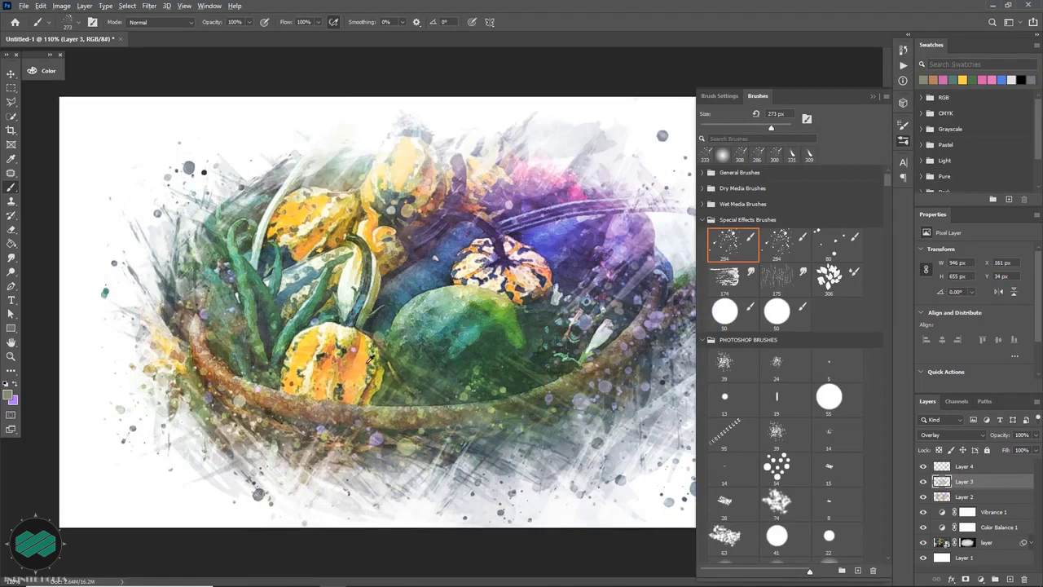
left_click(376, 439, "alt")
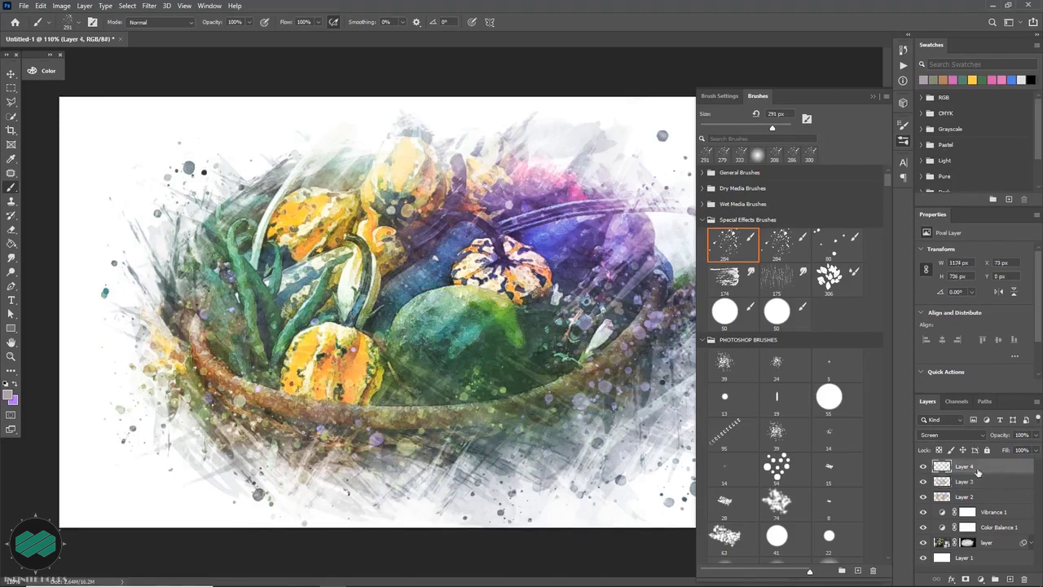
Splatter sampled dark blue paint over the basket on Layer 4, and switch to the Move tool.
left_click(435, 259, "alt")
right_click(434, 259, "alt")
left_click(428, 262)
left_click(169, 281)
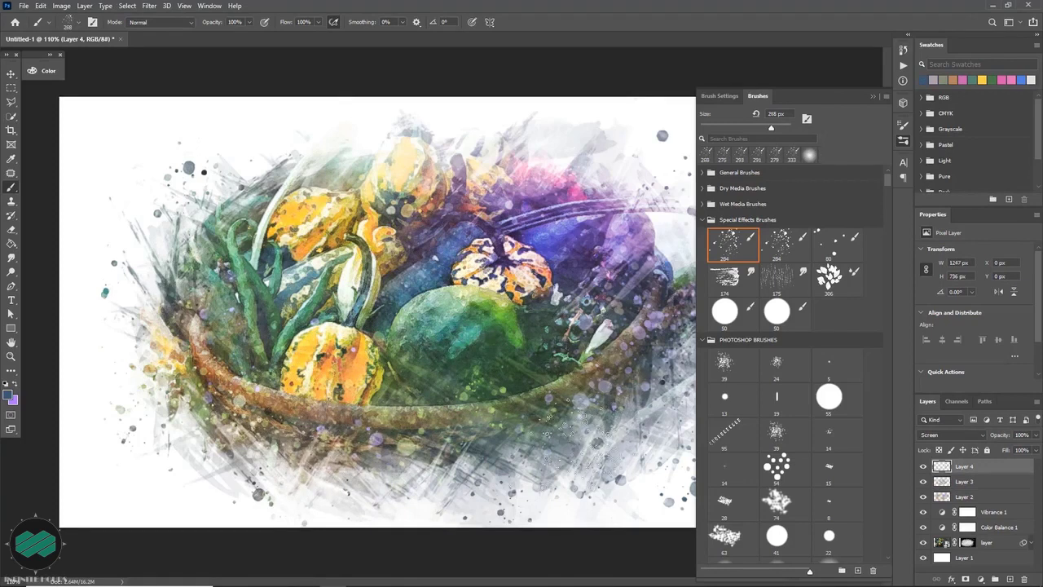
left_click(873, 97)
key("v")
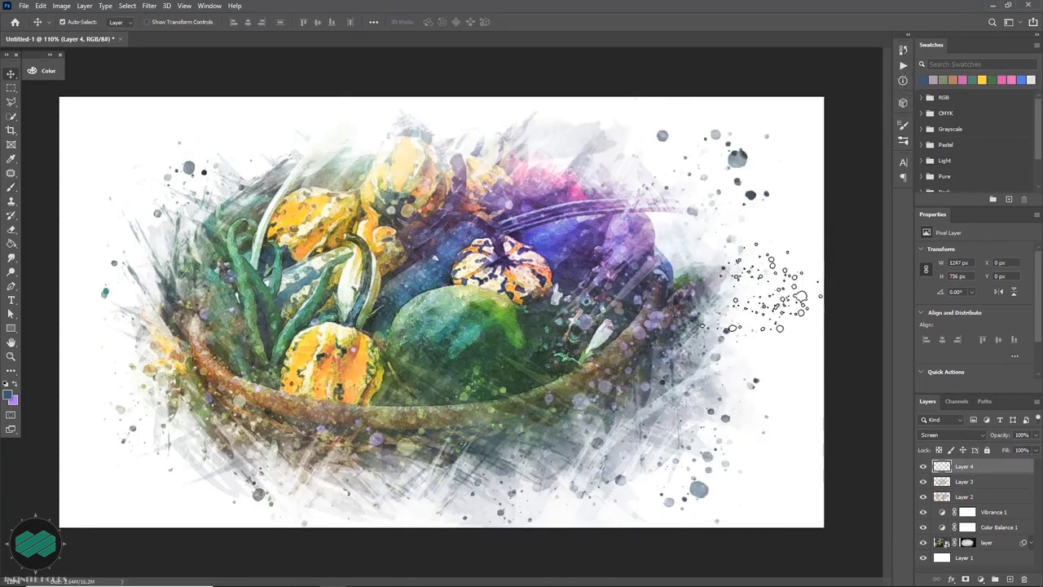